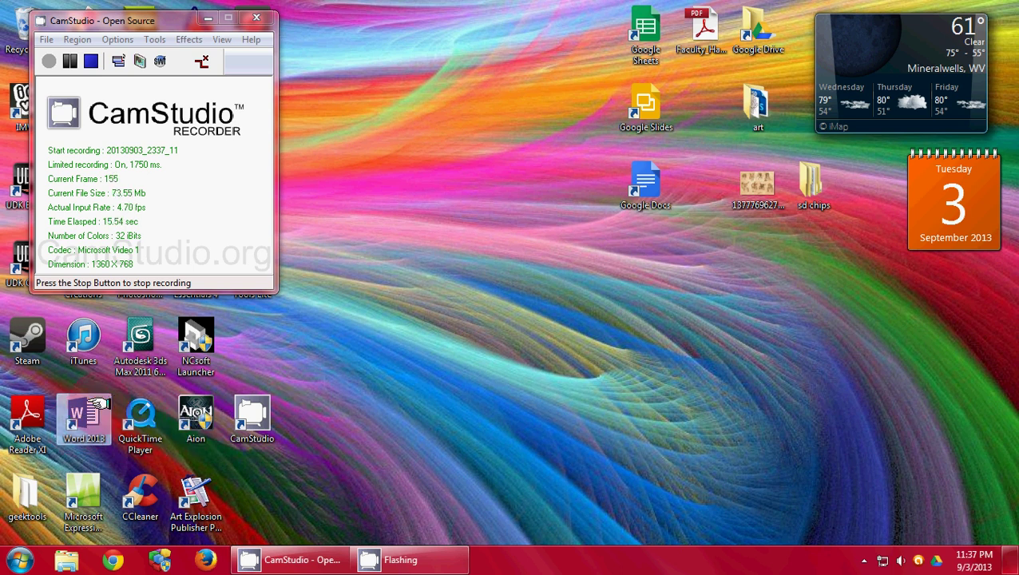
Launch Word 2013 from its desktop shortcut.
double_click(96, 405)
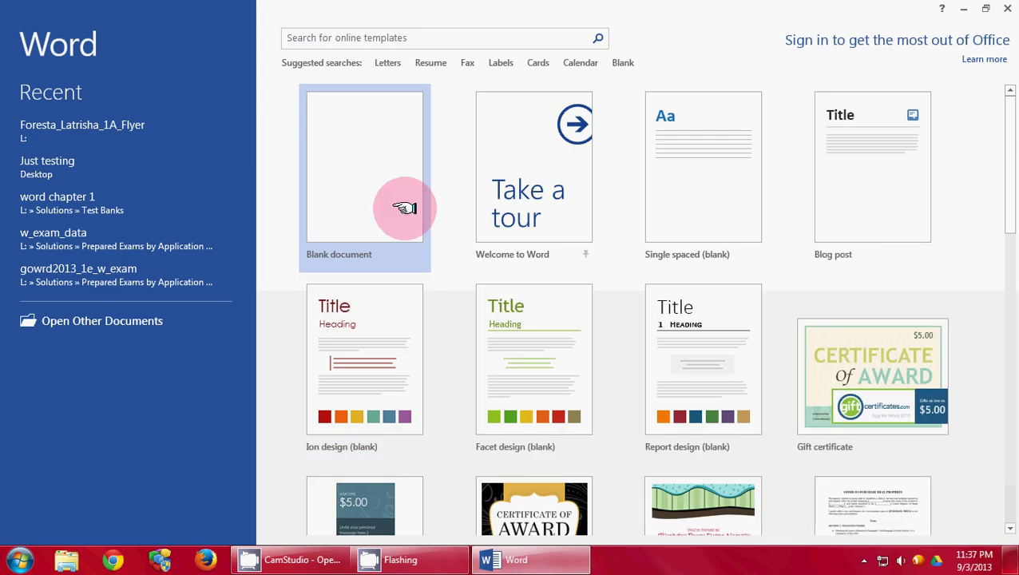
In a blank document, type the heading 'Internships Available' and the Costa Rica documentary internship paragraph.
click(391, 179)
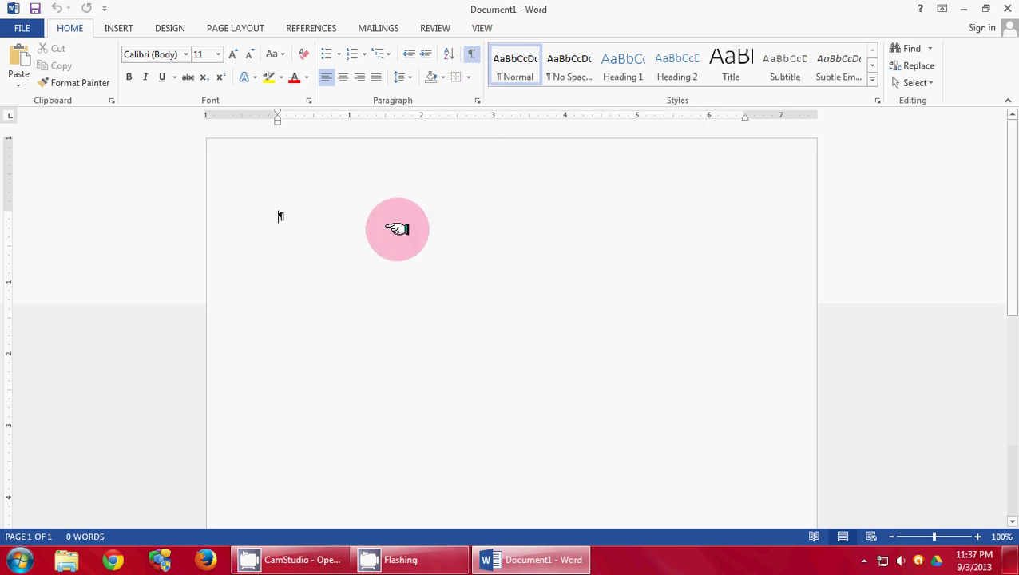
text(Internsh)
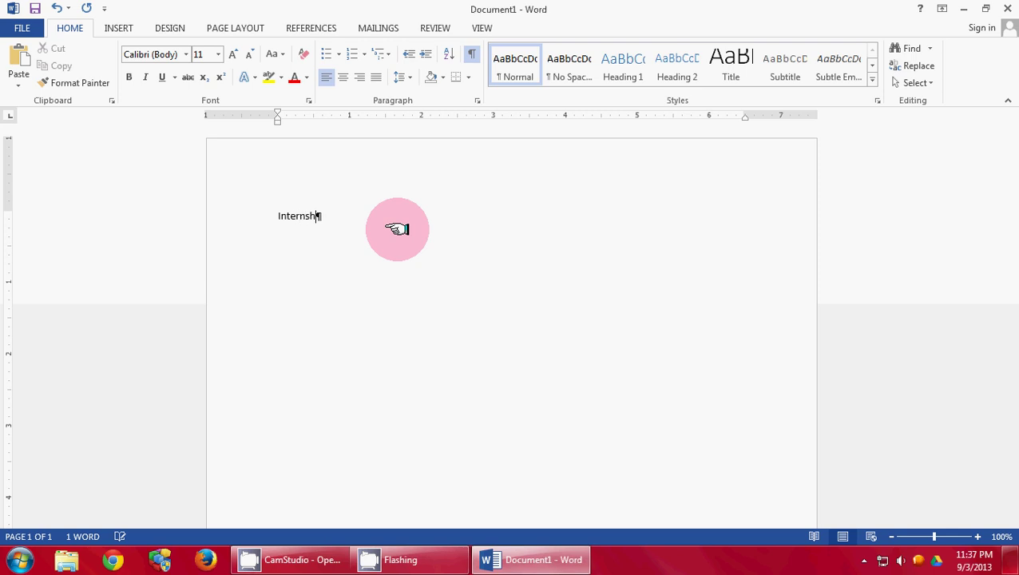
text(ips Available)
key(Return)
key(Return)
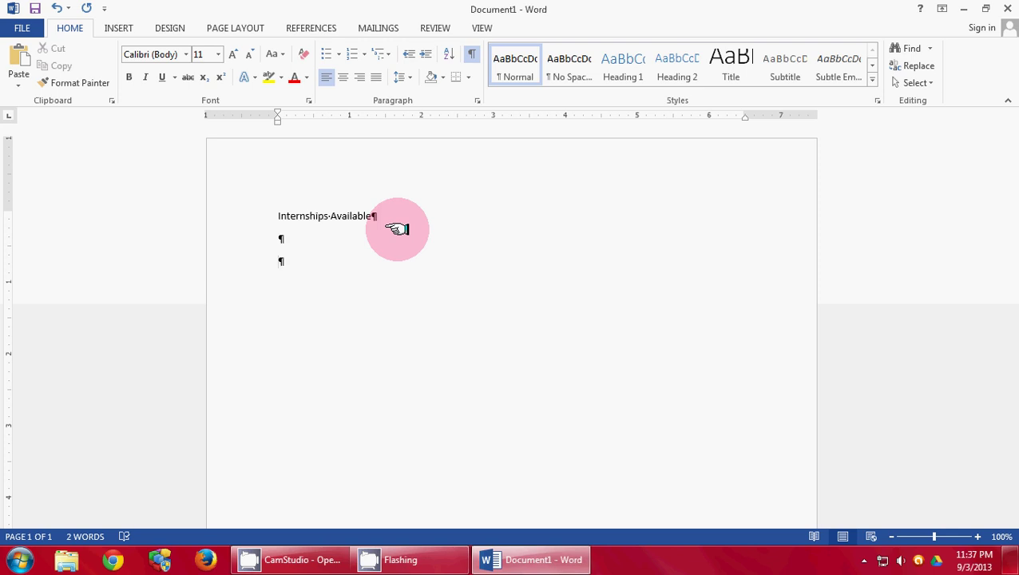
text(This summer, Sturgeon Point Productions will be )
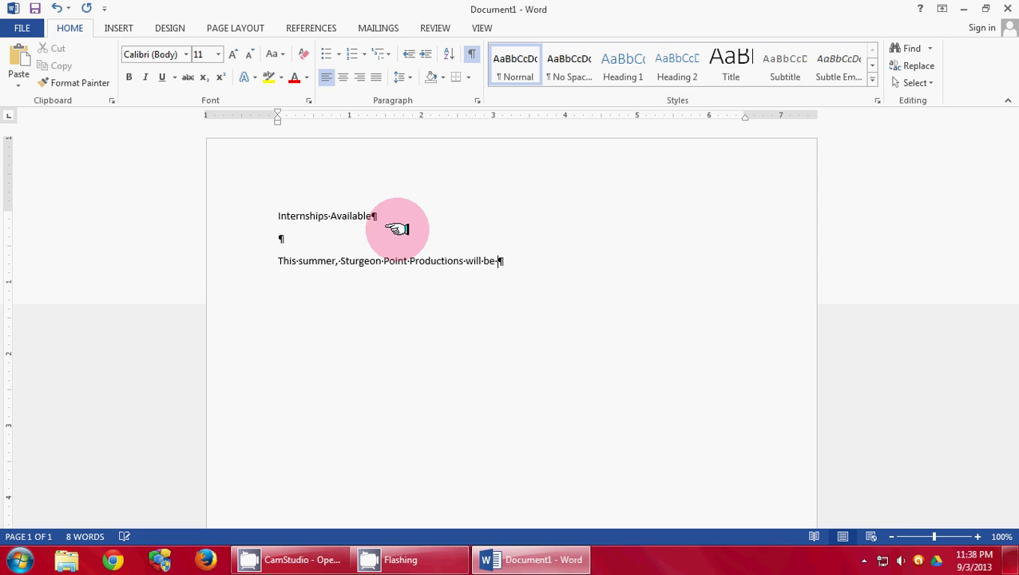
text(filming)
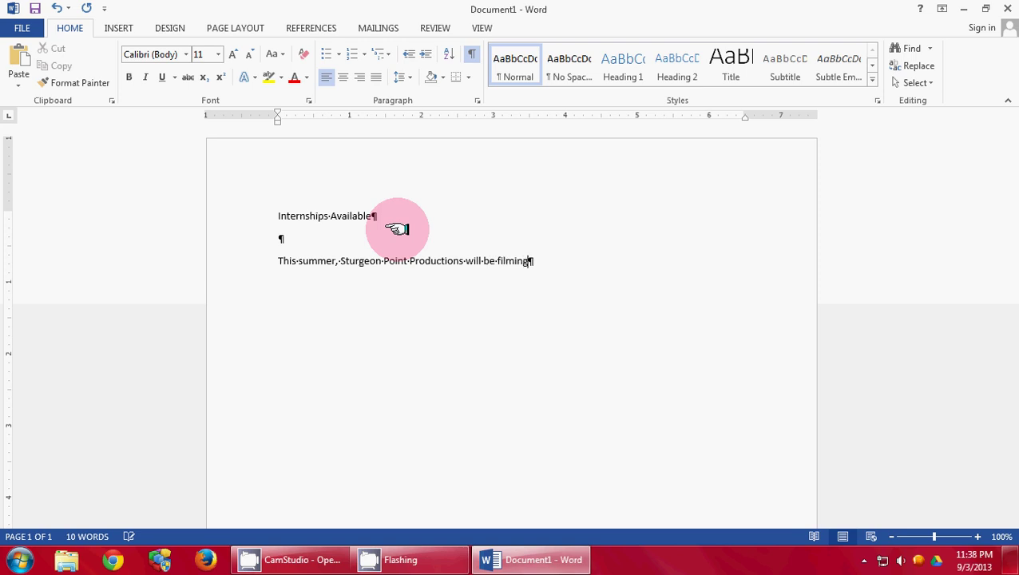
text( a short documentary )
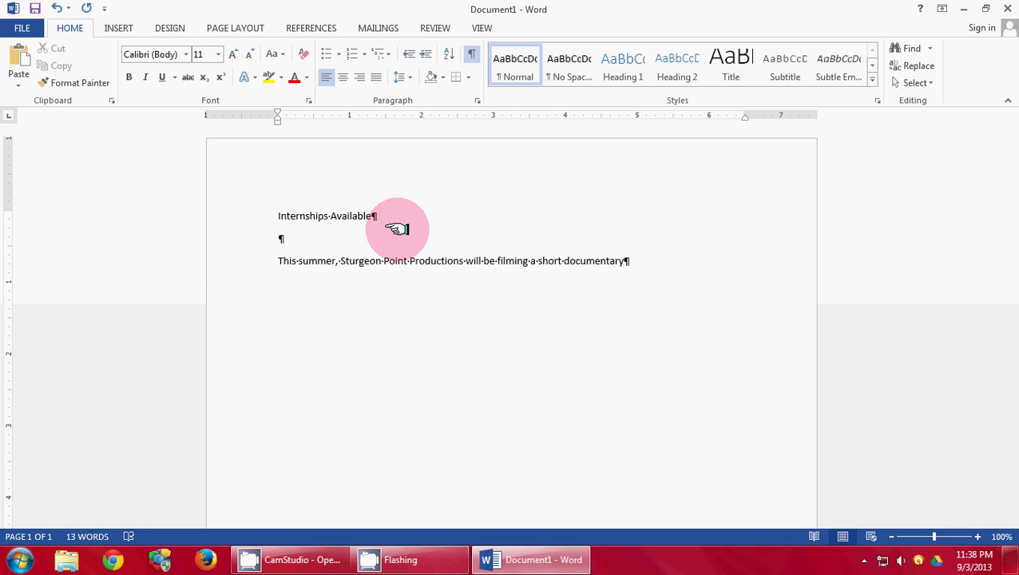
text(in Costa Rica about )
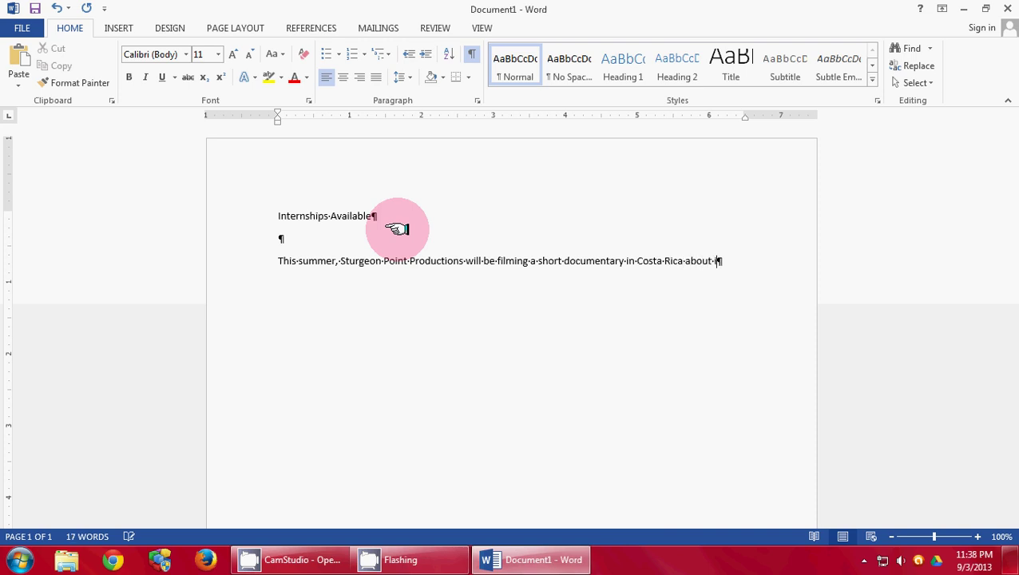
text(its native )
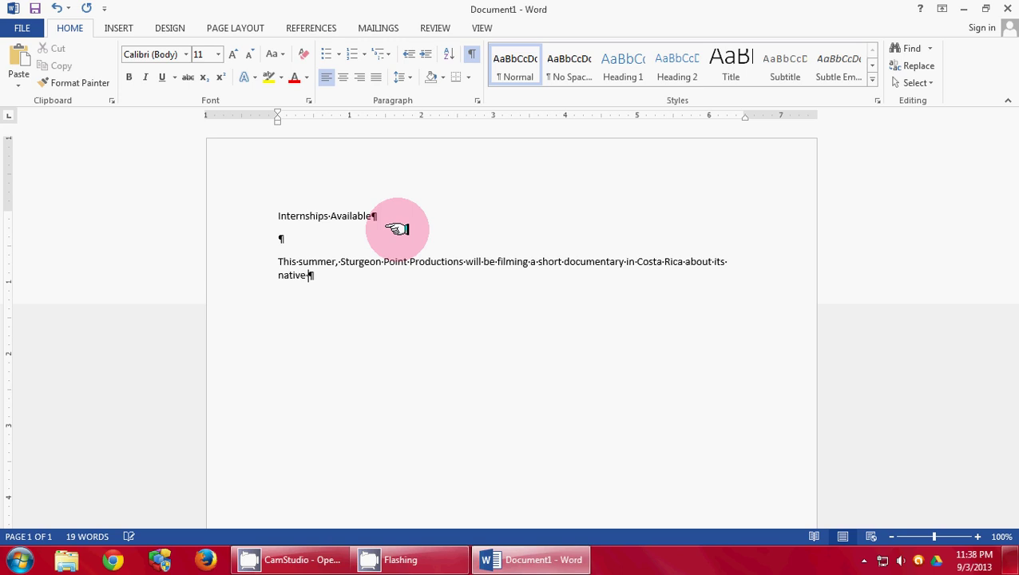
text(birds and has pos)
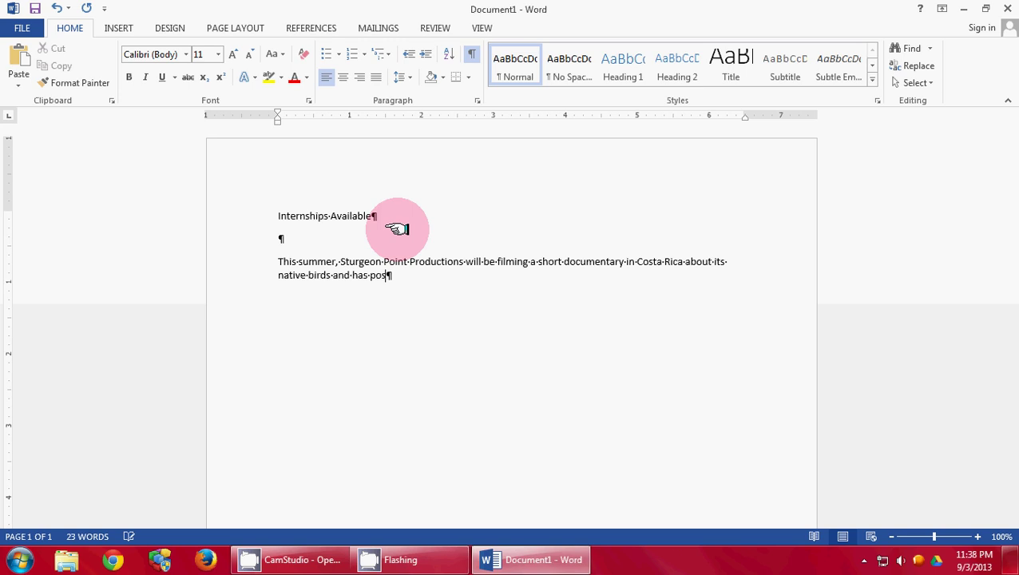
text(itions available for)
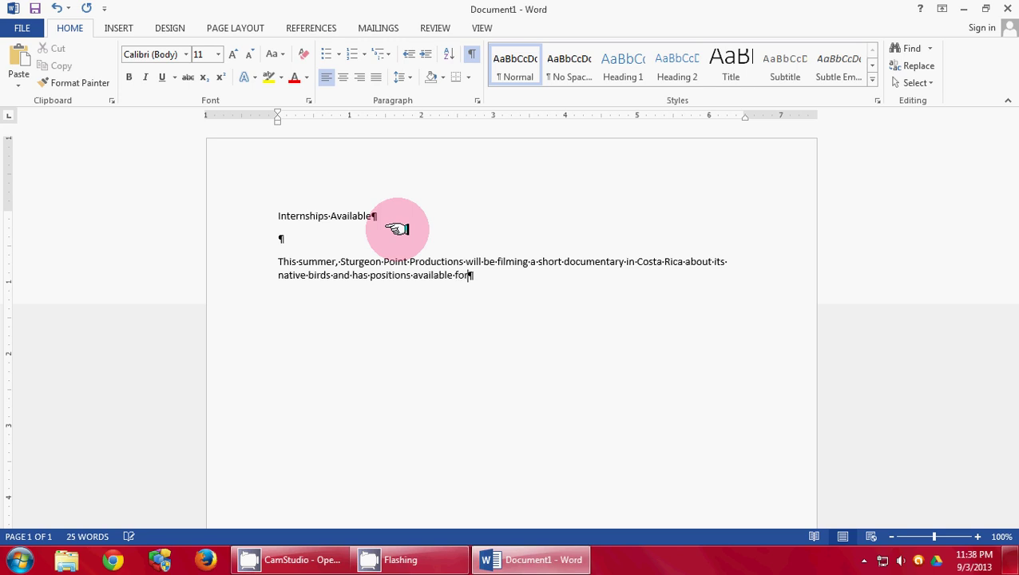
text( two interns.  We are looking for a First )
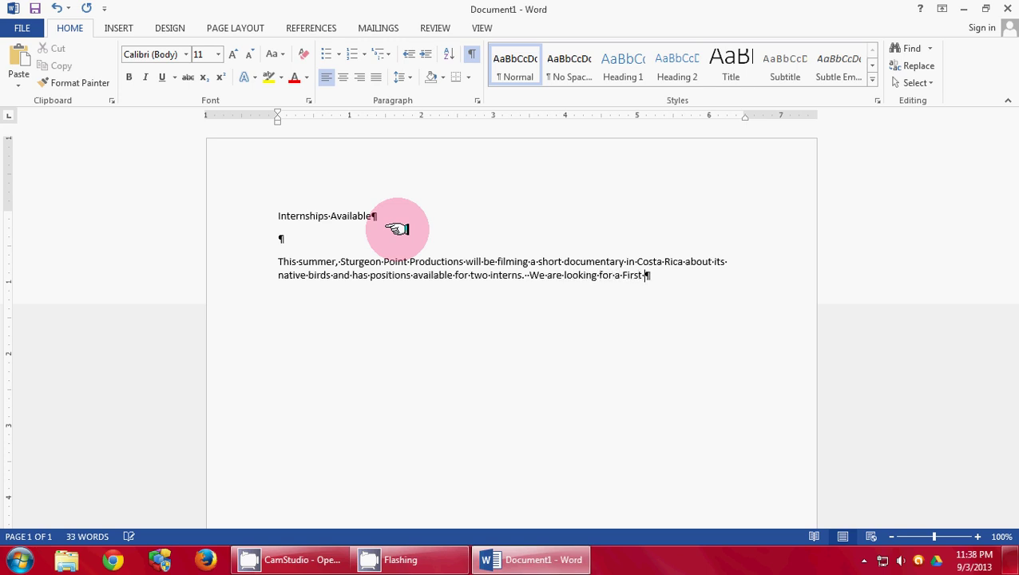
text(Assistant Dires)
key(BackSpace)
text(ctor)
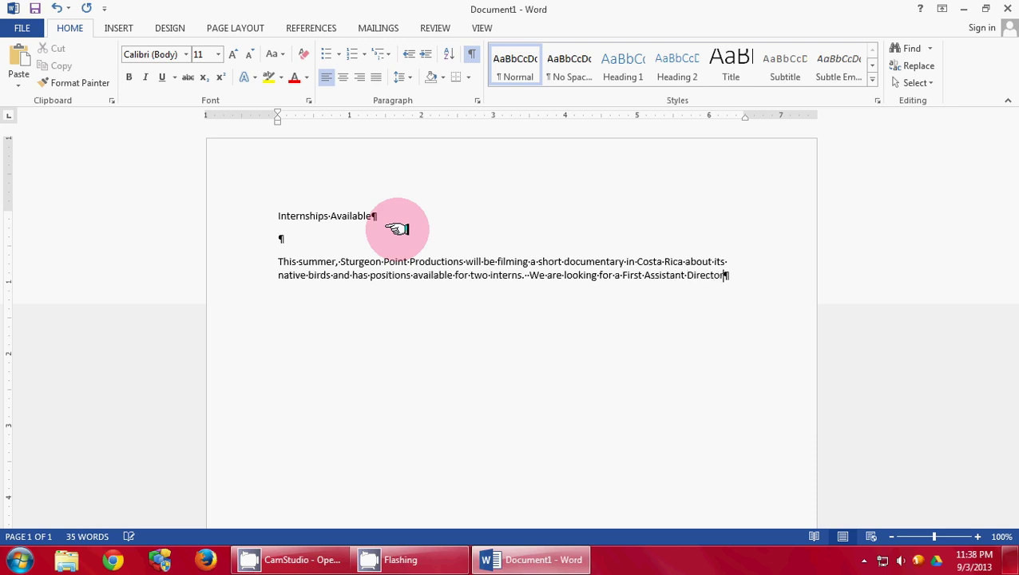
text( and an As)
text(sis)
text(ta)
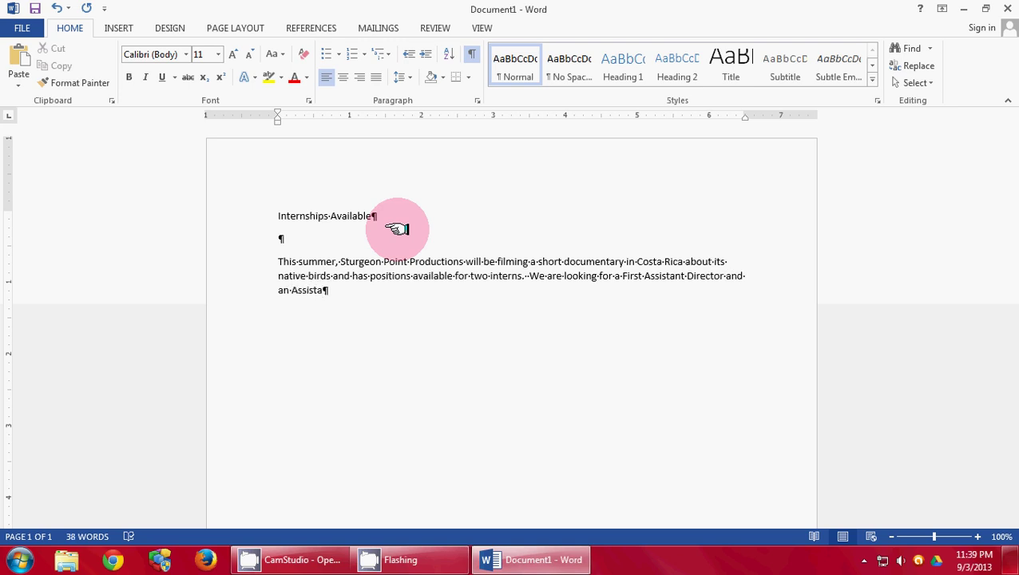
text(nt Script Supervisor)
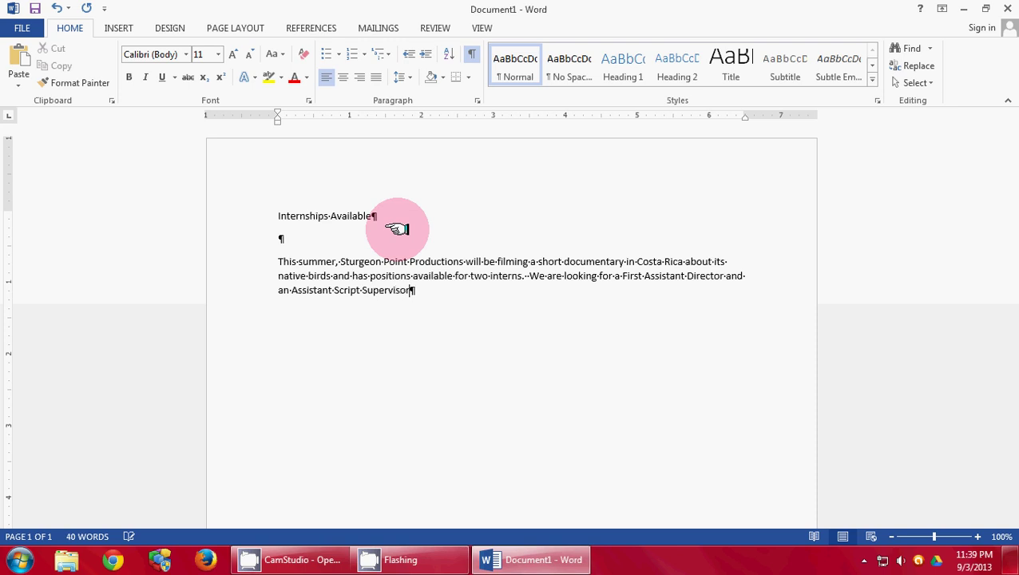
text(.)
Insert the text of w01A_Text from the w01_student_data_files folder below the paragraph.
click(118, 28)
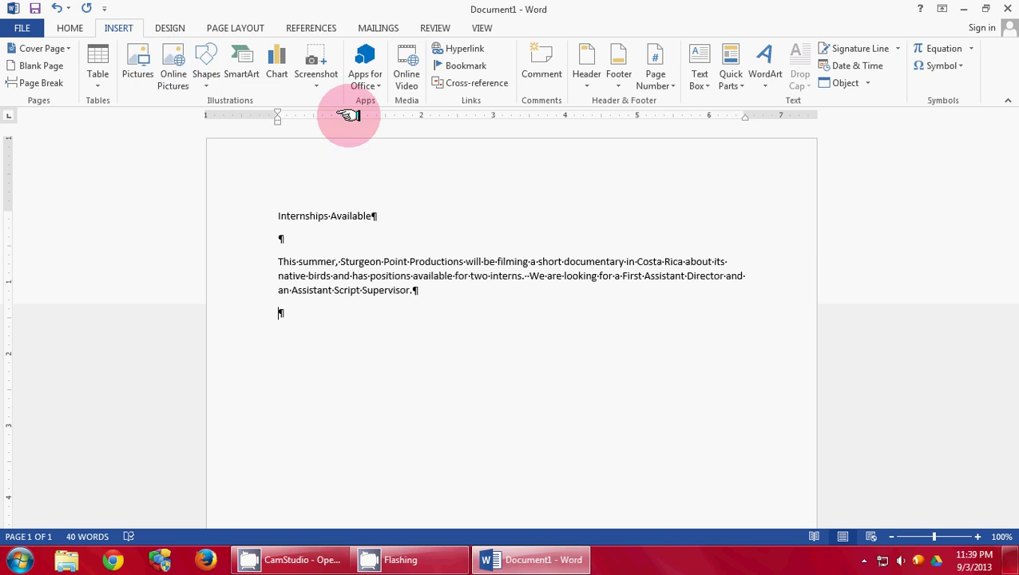
click(864, 84)
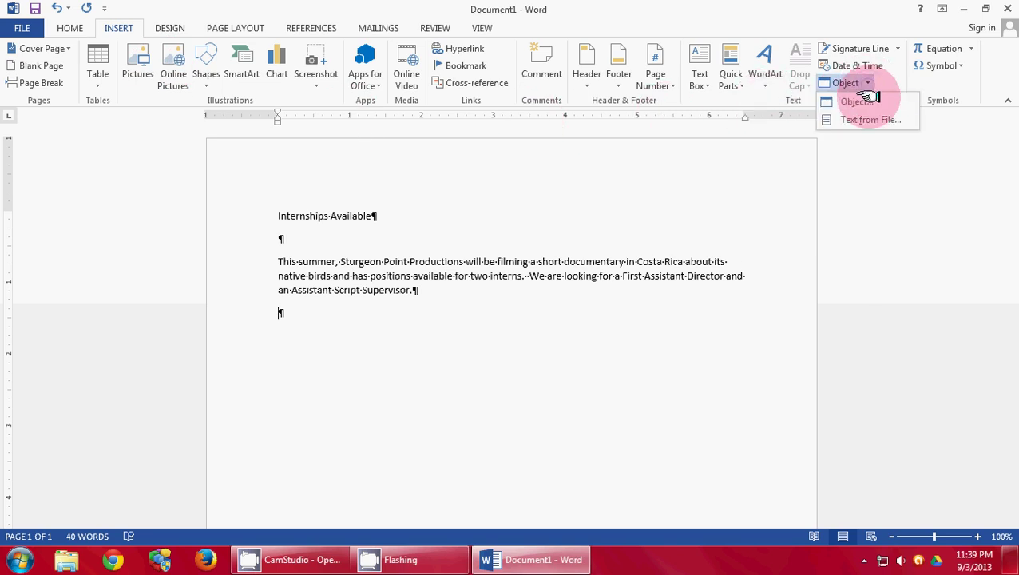
click(871, 119)
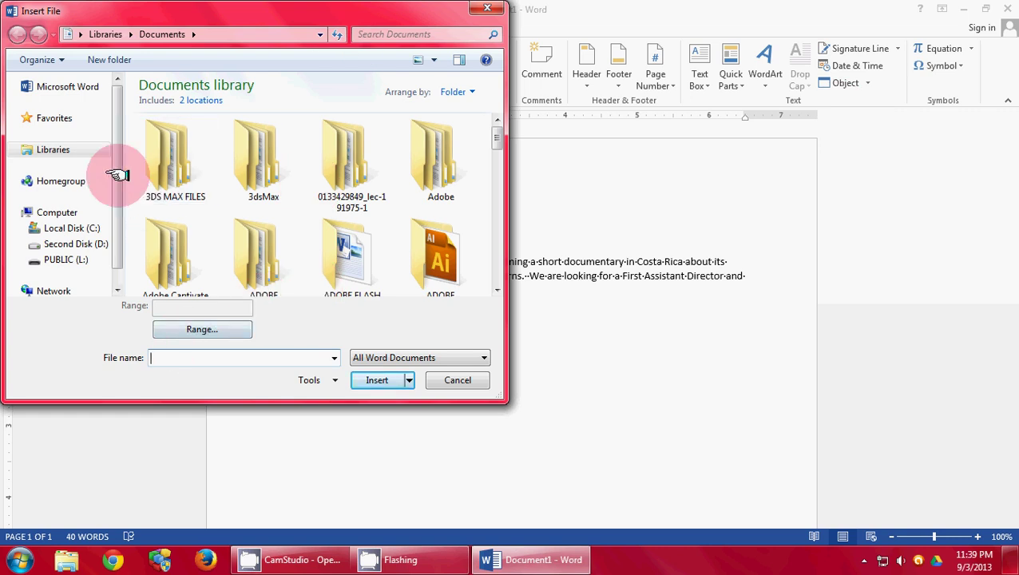
scroll(118, 240, down, 1)
click(56, 238)
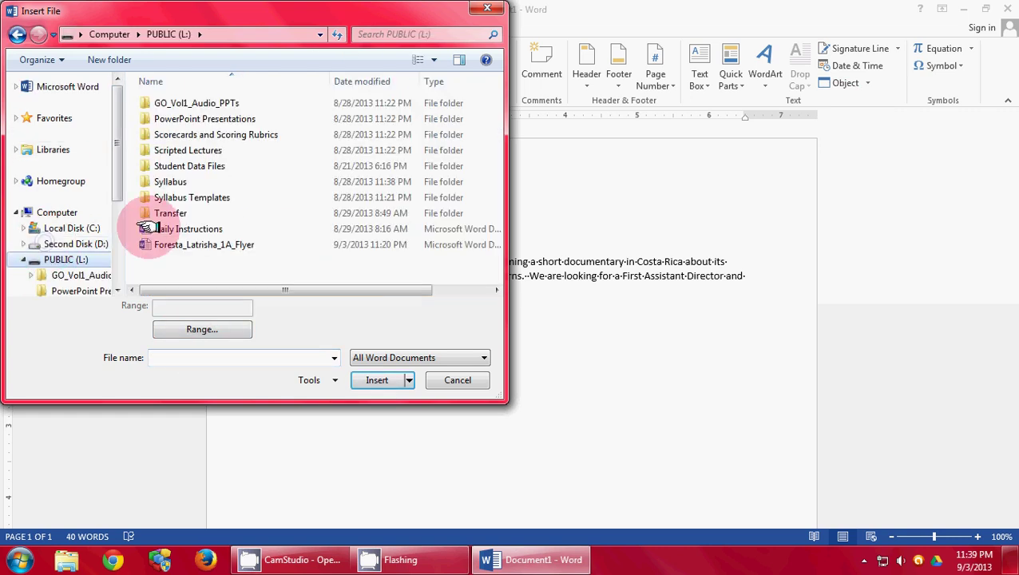
double_click(212, 165)
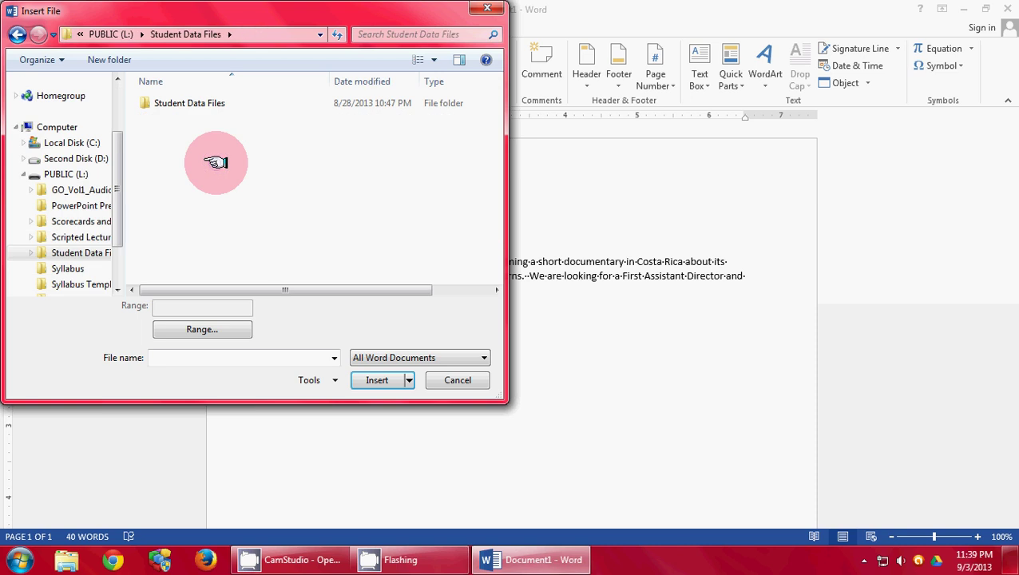
double_click(211, 104)
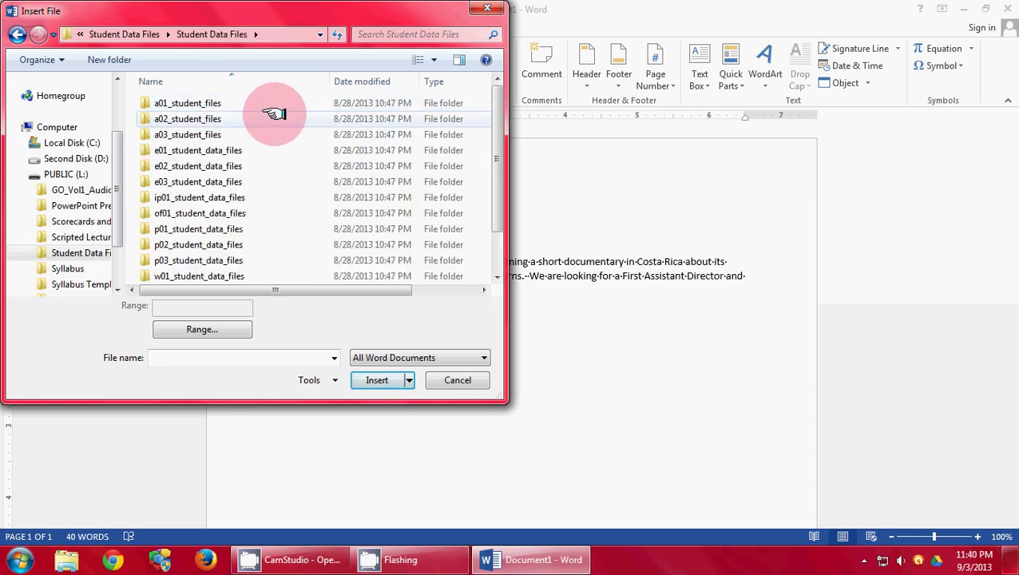
scroll(266, 141, down, 1)
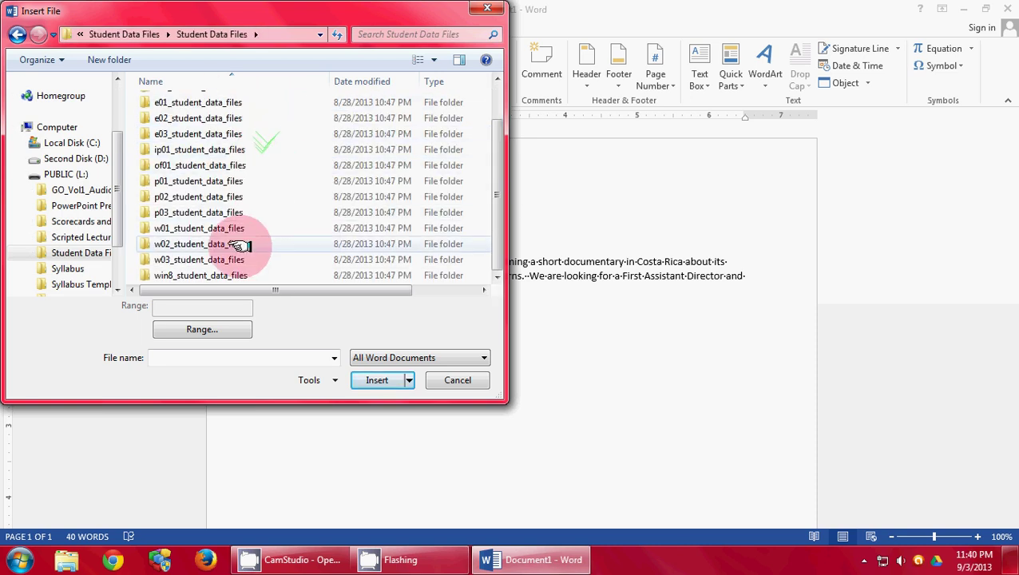
double_click(164, 228)
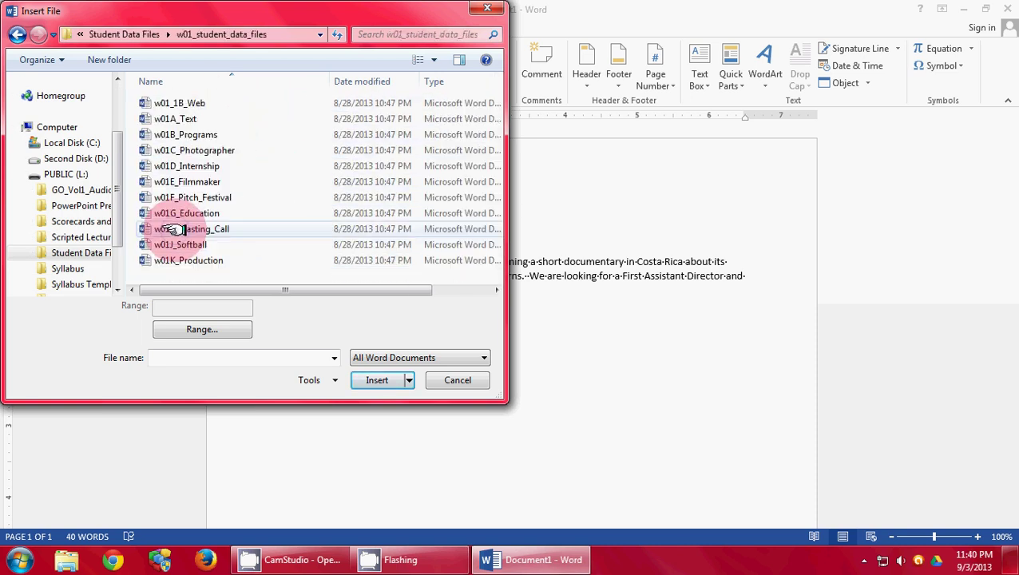
click(174, 118)
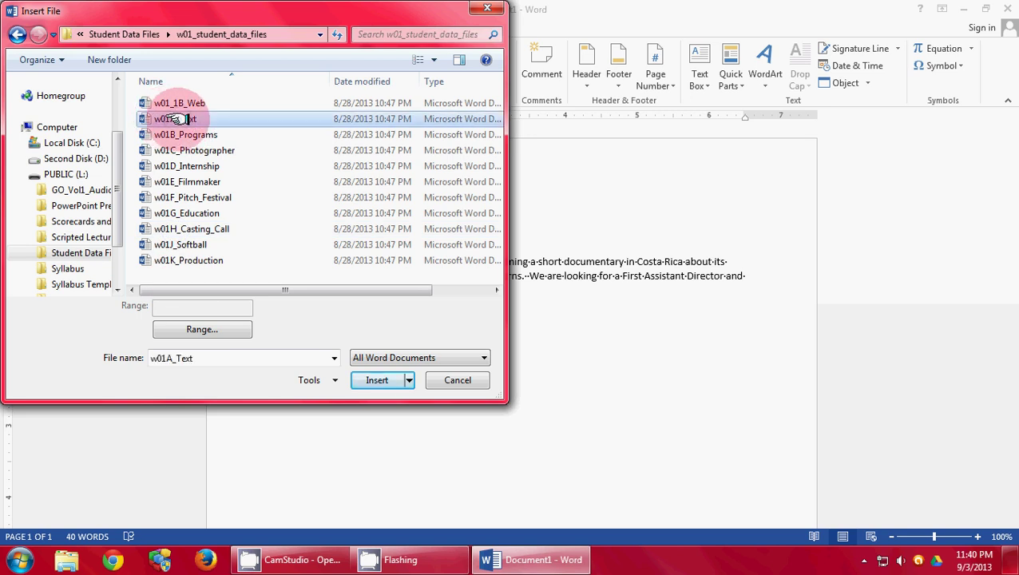
click(378, 380)
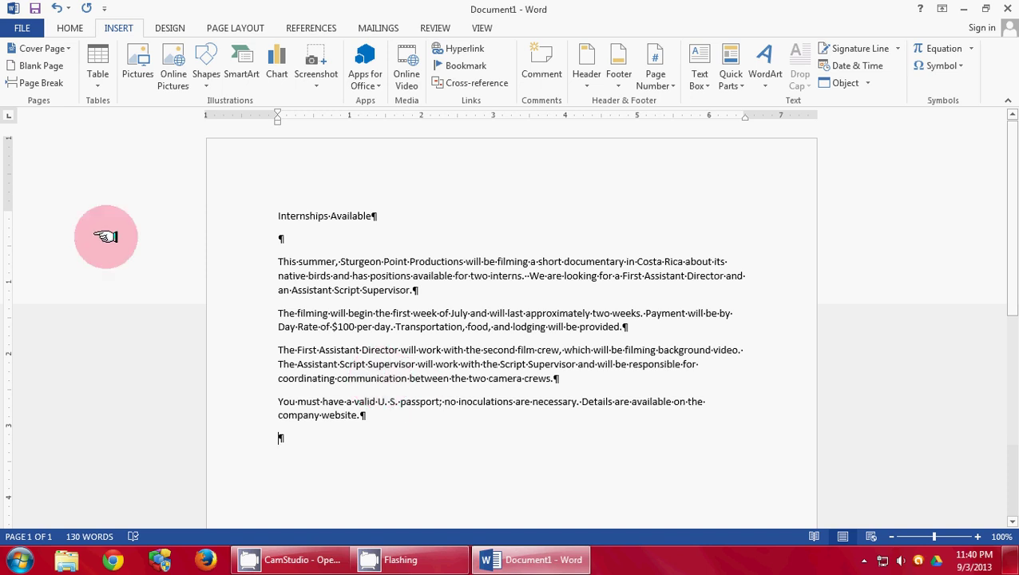
Save the flyer on PUBLIC (L:) over the existing 1A_Flyer file.
click(35, 8)
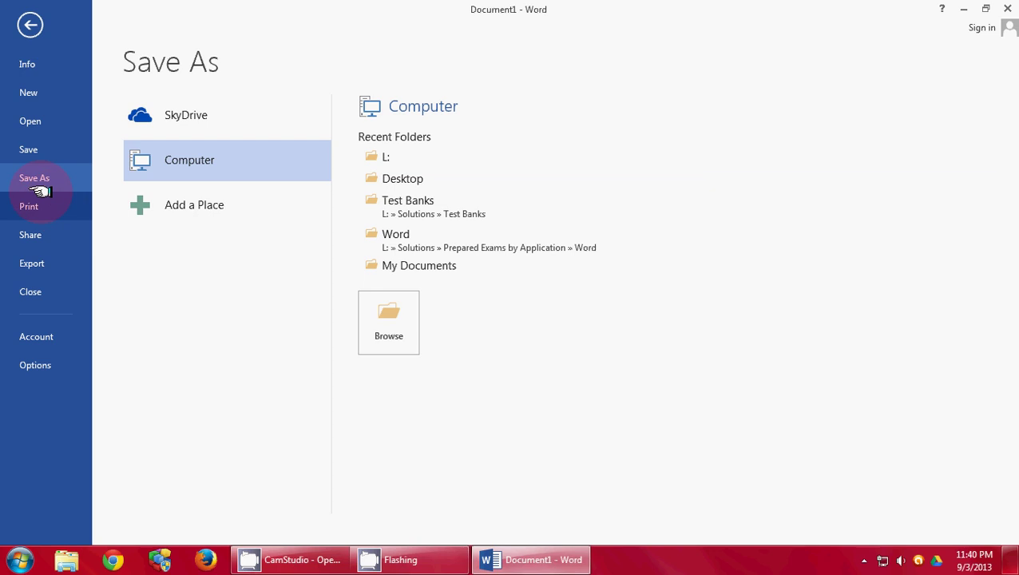
click(390, 321)
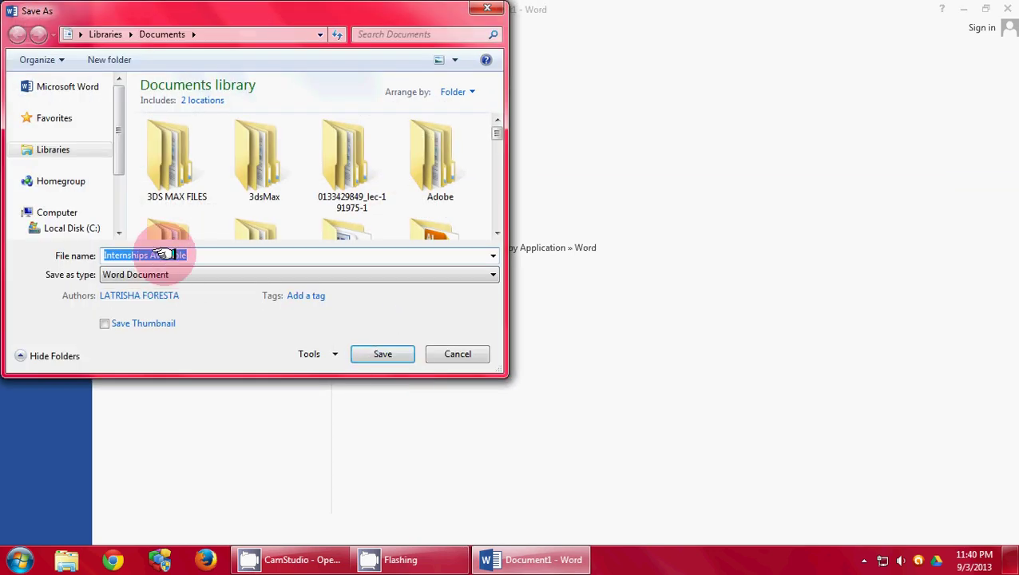
drag(118, 159, 118, 210)
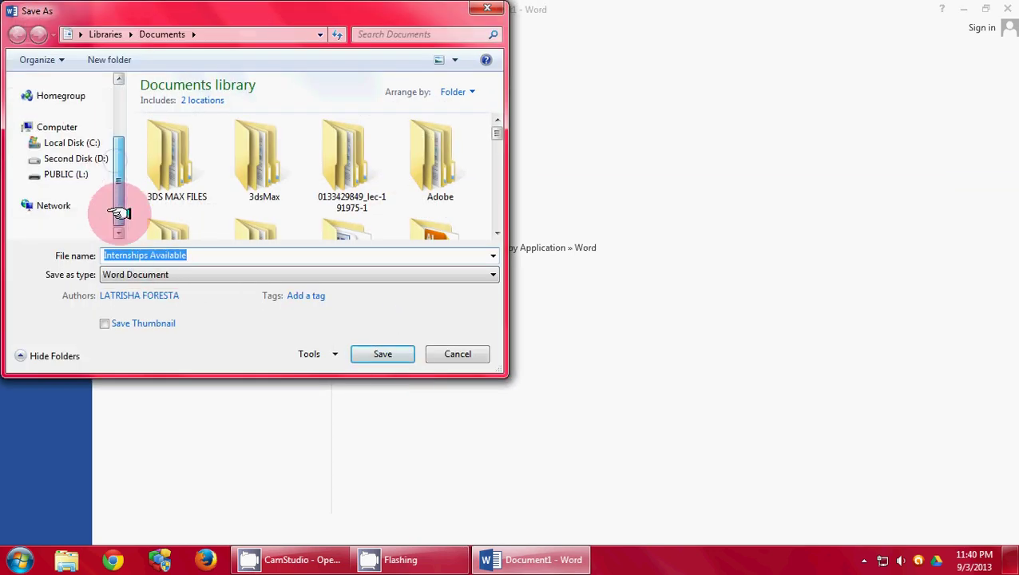
click(57, 177)
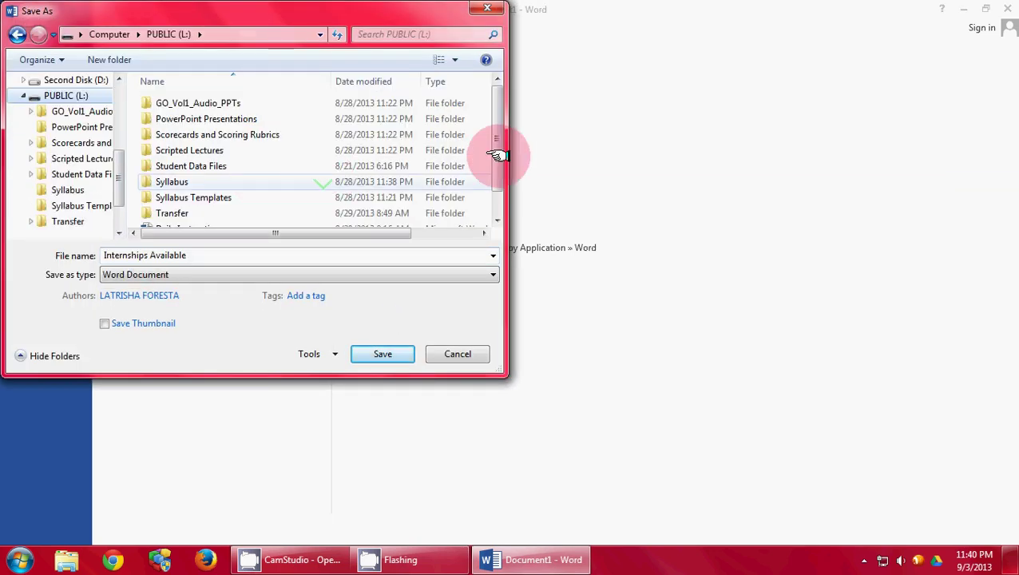
drag(501, 153, 501, 221)
click(214, 215)
click(377, 352)
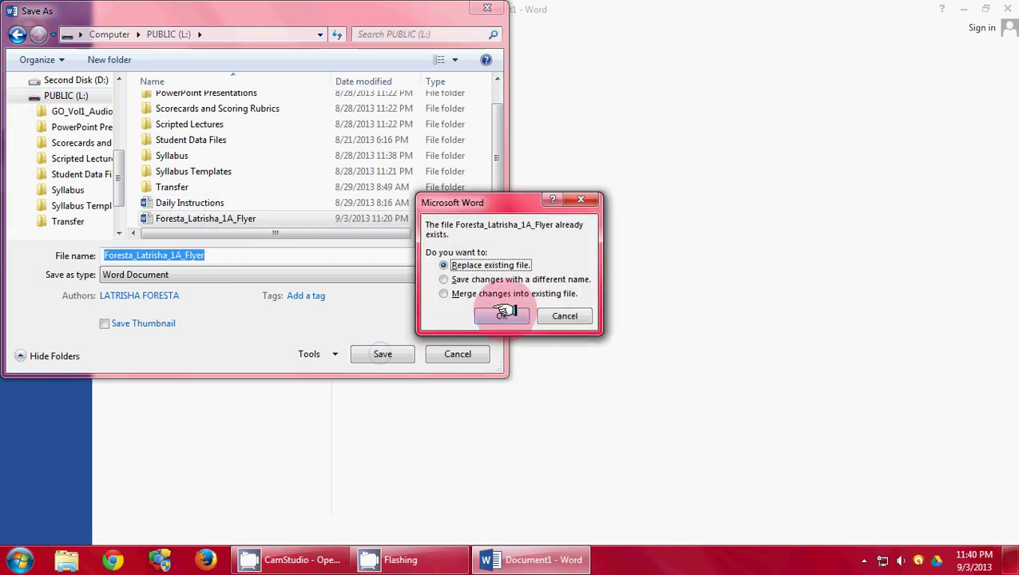
click(502, 315)
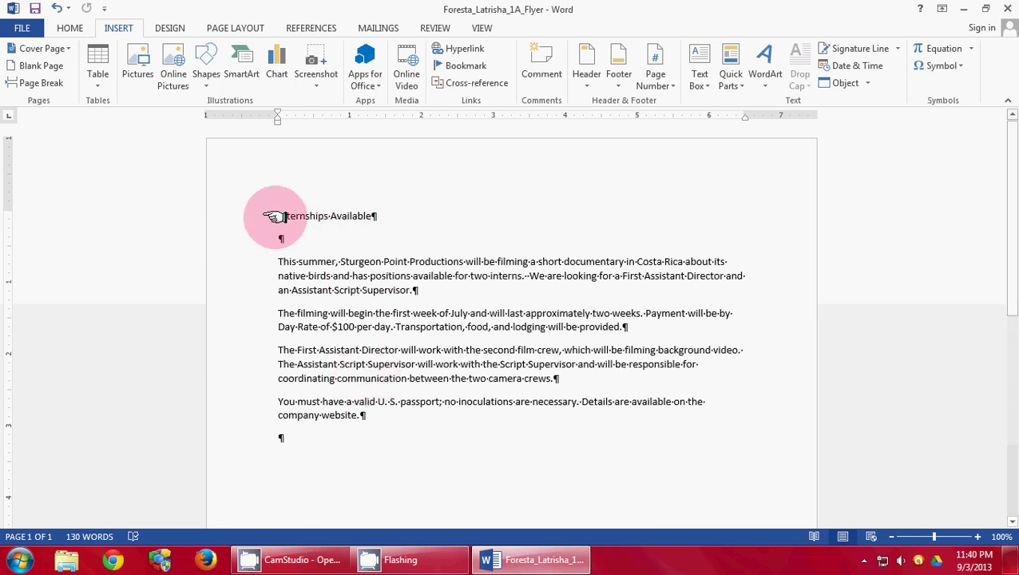
Apply the Fill - Black, Outline, Hard Shadow text effect to the 'Internships Available' heading.
double_click(276, 216)
drag(273, 216, 385, 215)
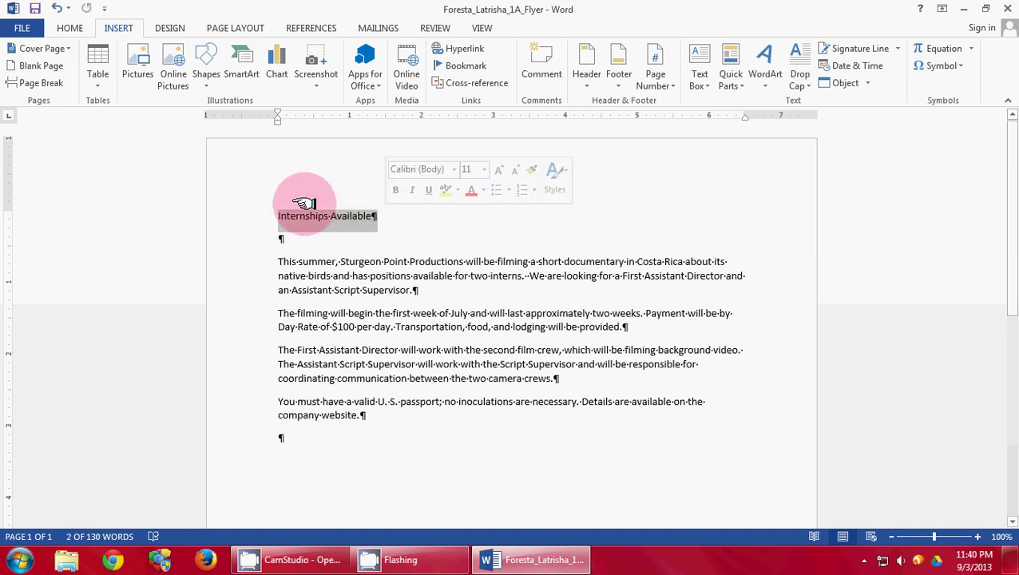
click(68, 28)
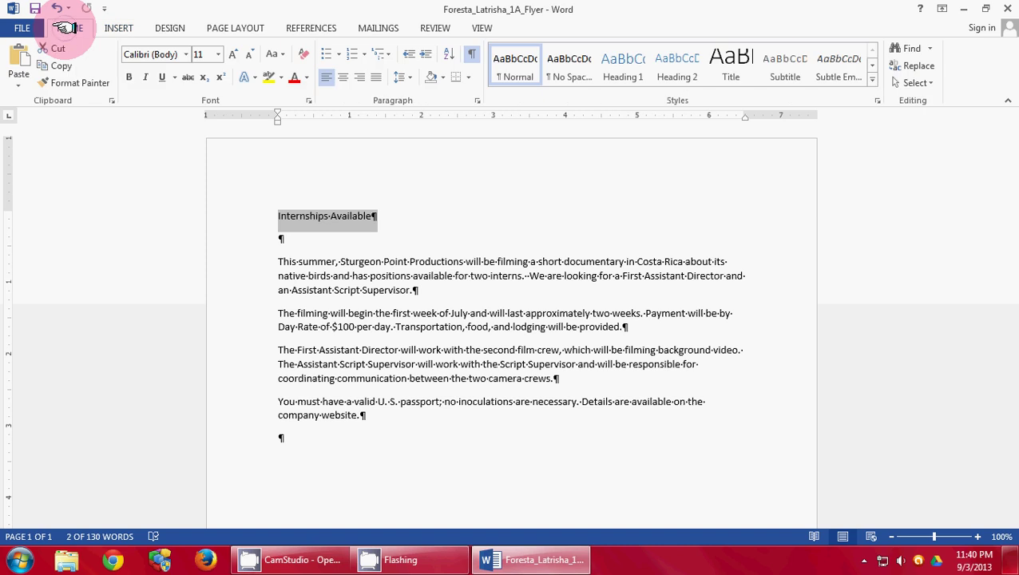
click(252, 79)
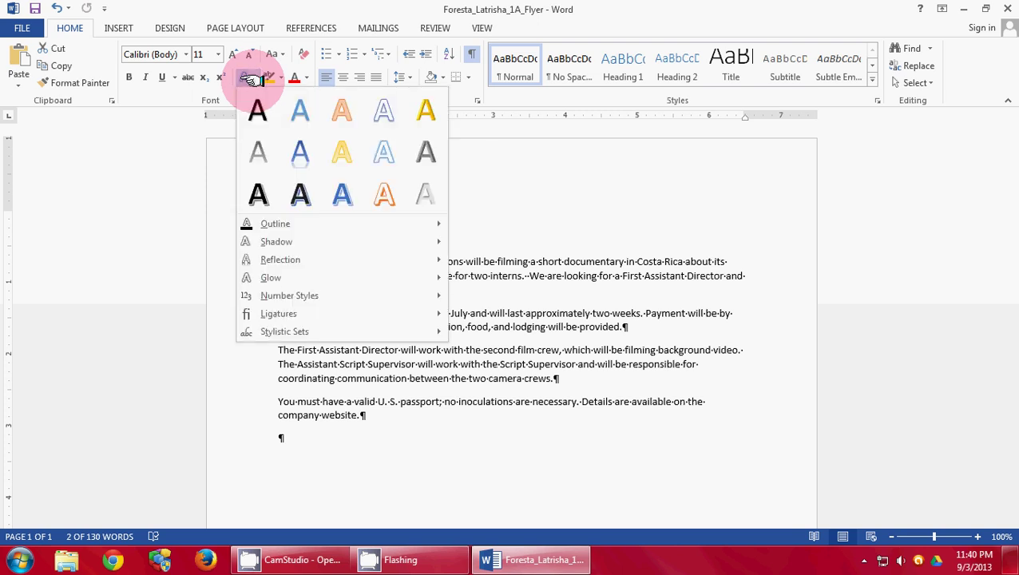
click(258, 193)
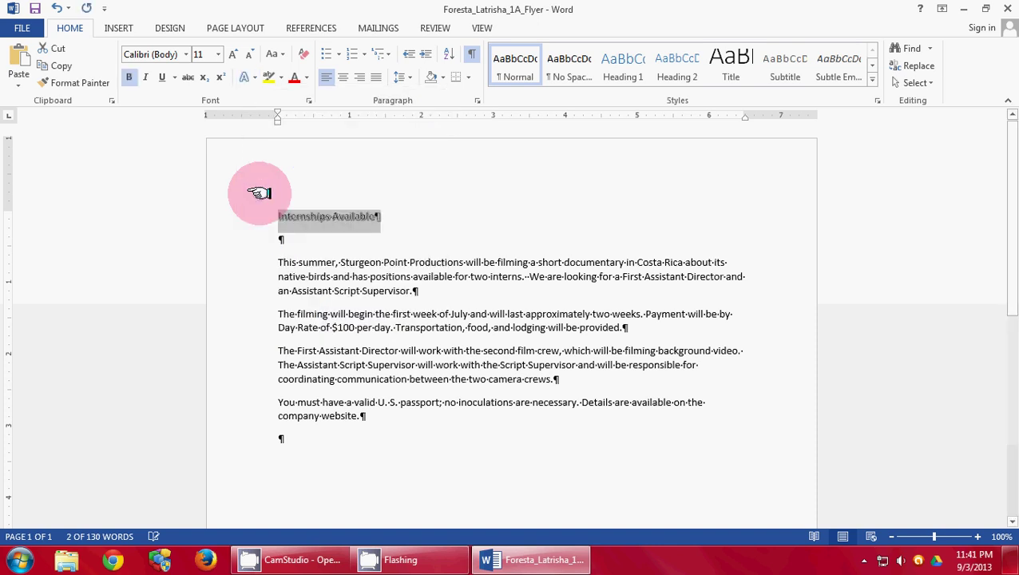
Set the heading to 52 pt and center it on the page.
click(207, 53)
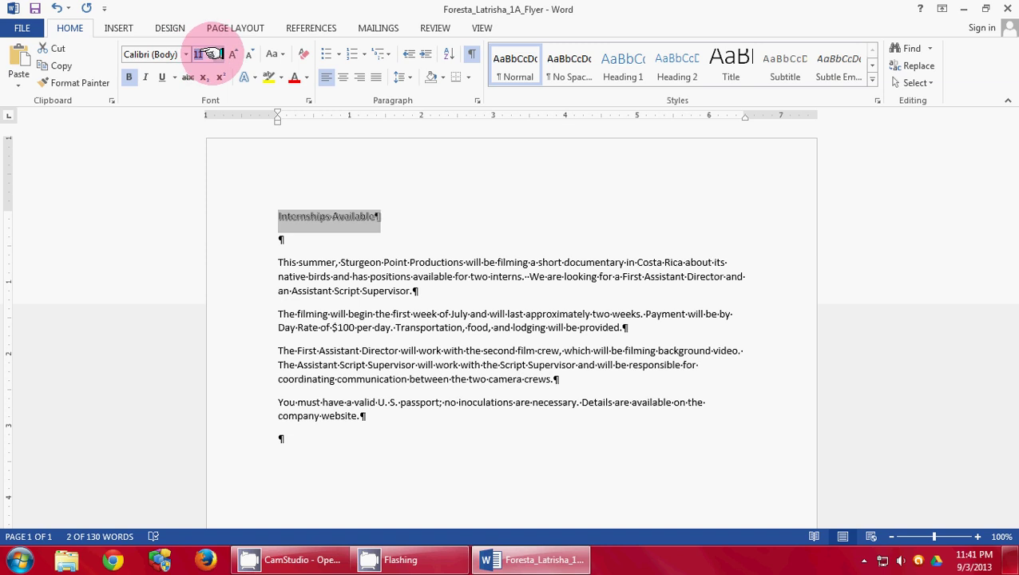
text(52)
key(Return)
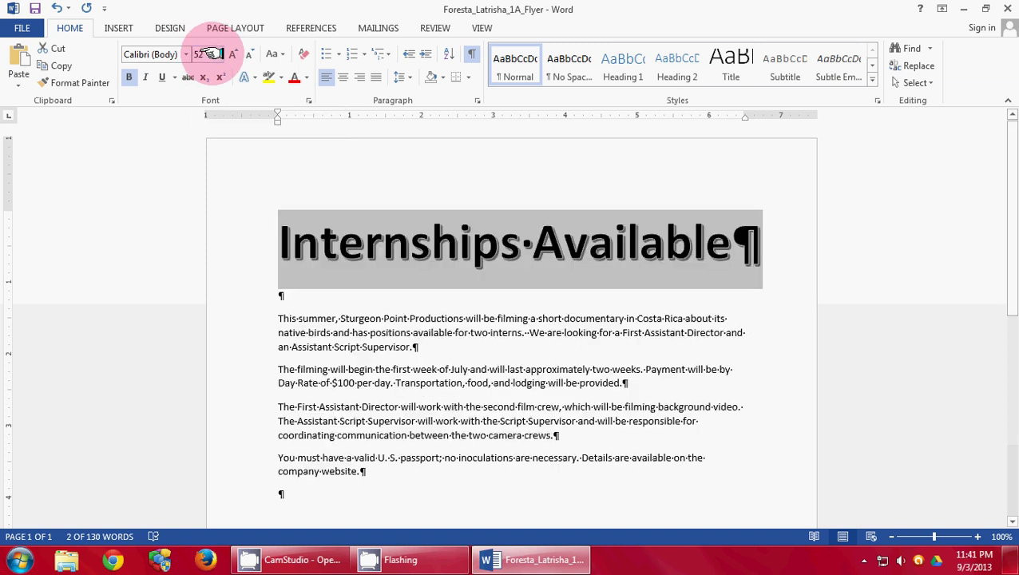
click(342, 79)
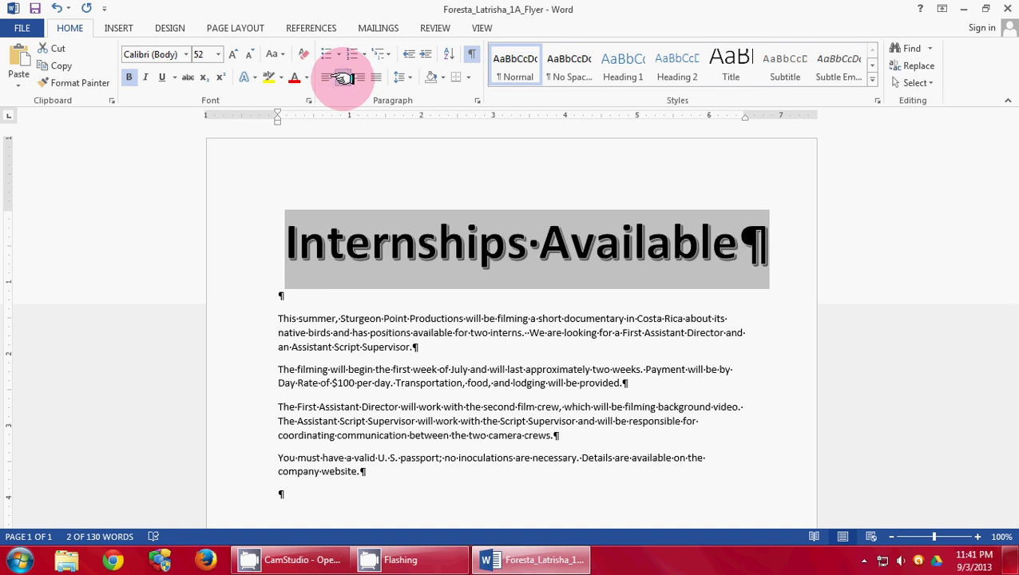
Give the 'Internships Available' heading the Offset Left outer shadow preset.
click(253, 77)
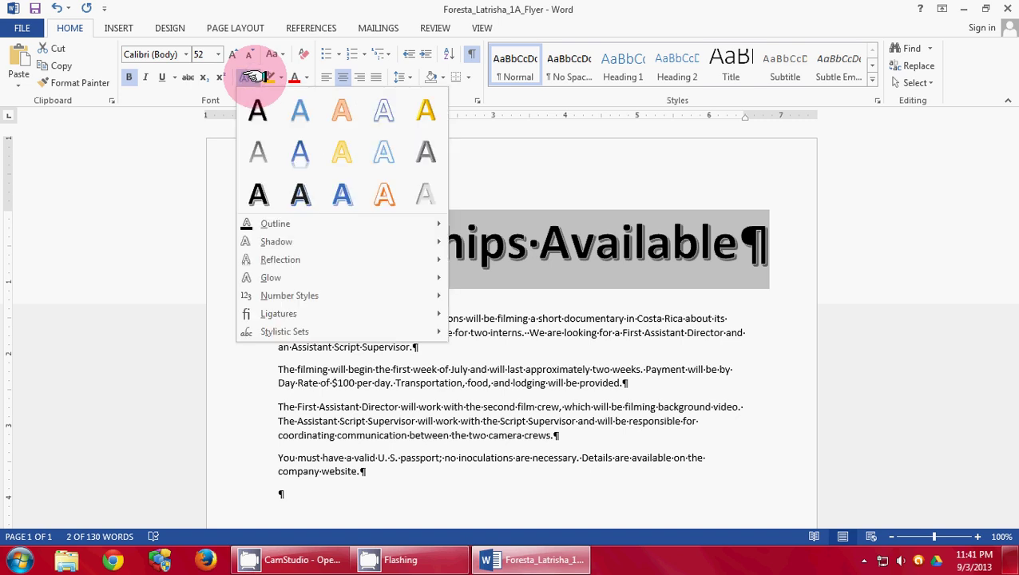
mouse_move(302, 241)
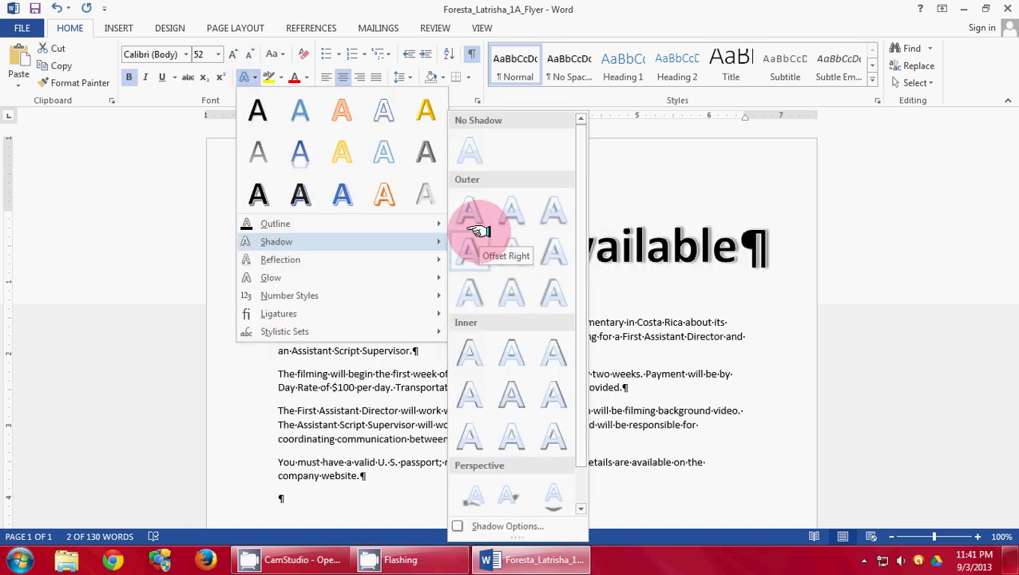
click(551, 250)
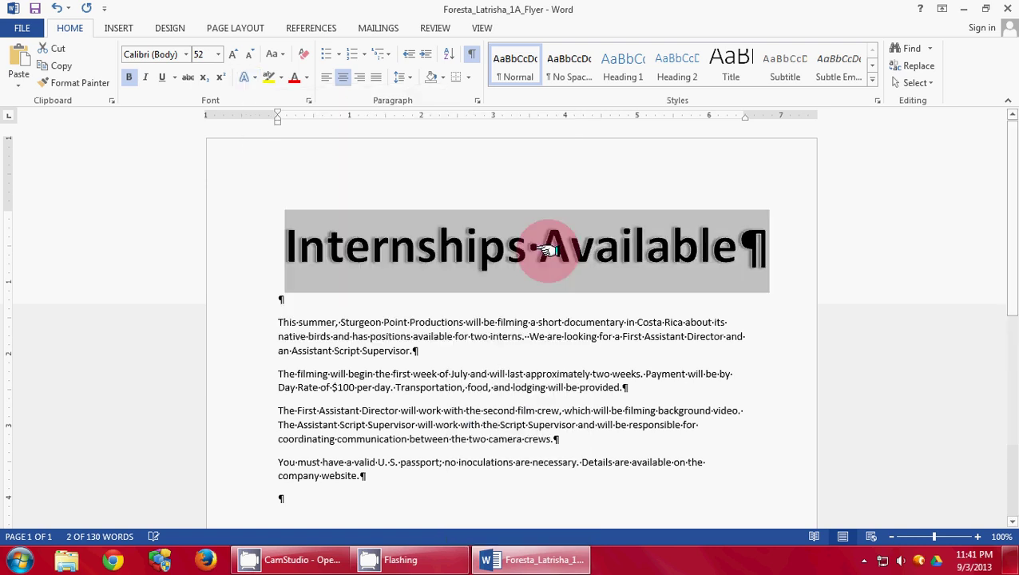
click(248, 77)
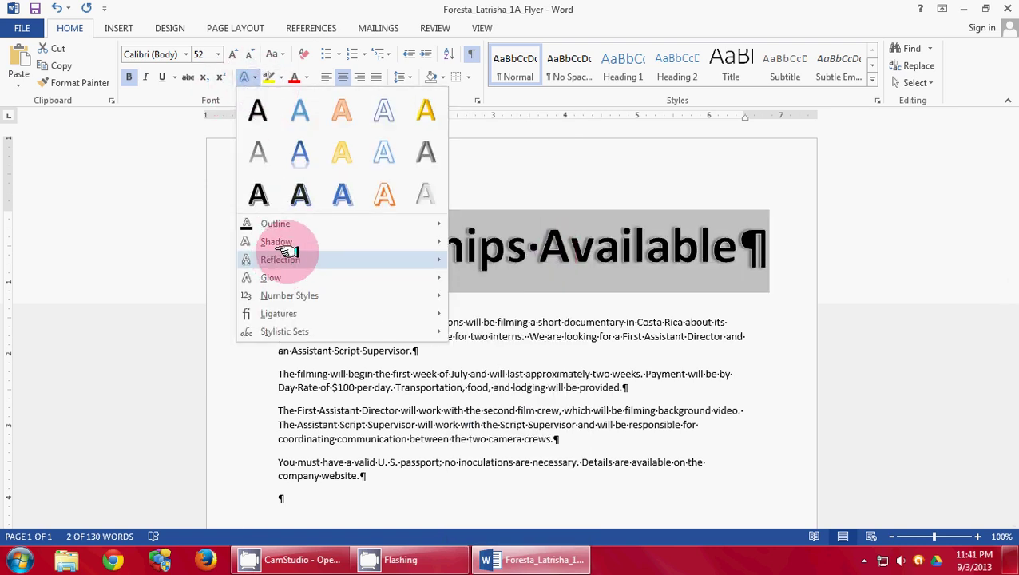
mouse_move(296, 241)
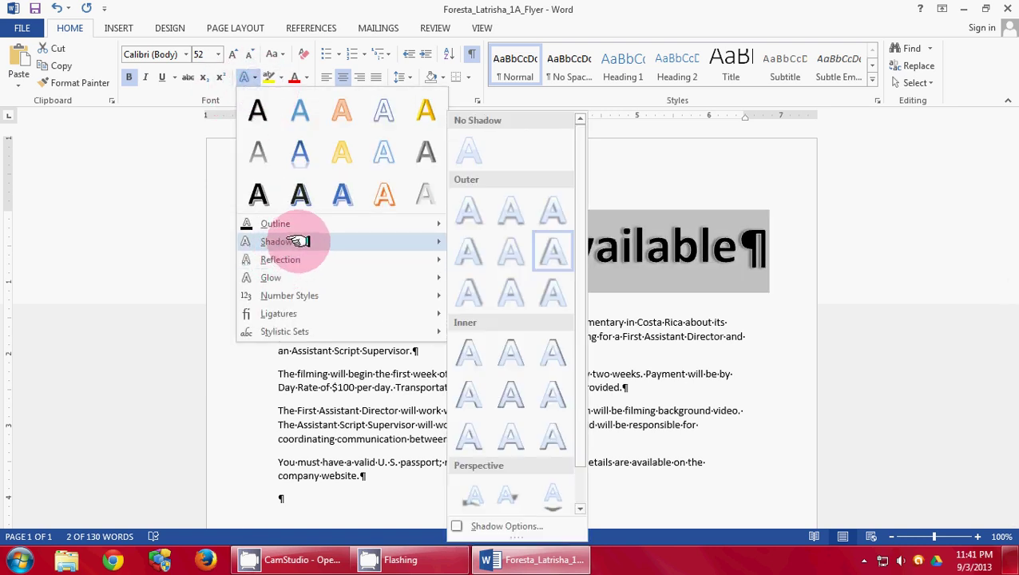
click(559, 250)
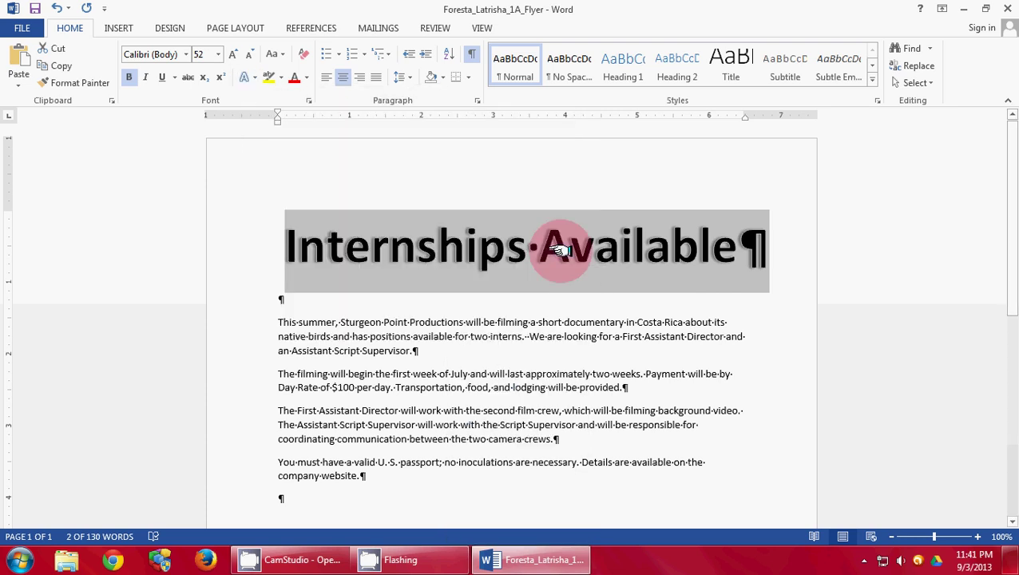
Color the heading Orange, Accent 2 and save the flyer.
click(307, 77)
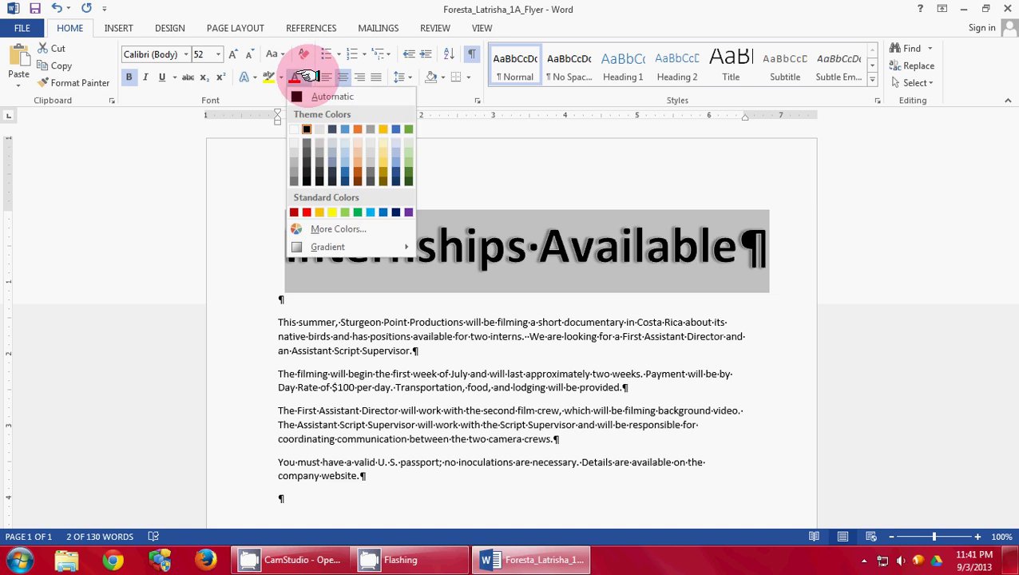
click(357, 128)
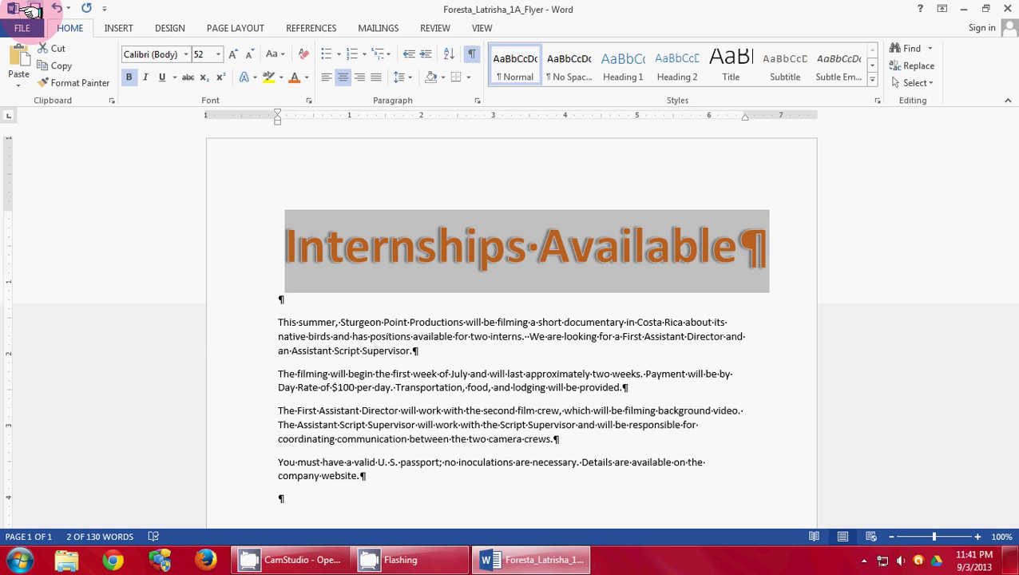
click(32, 9)
click(278, 319)
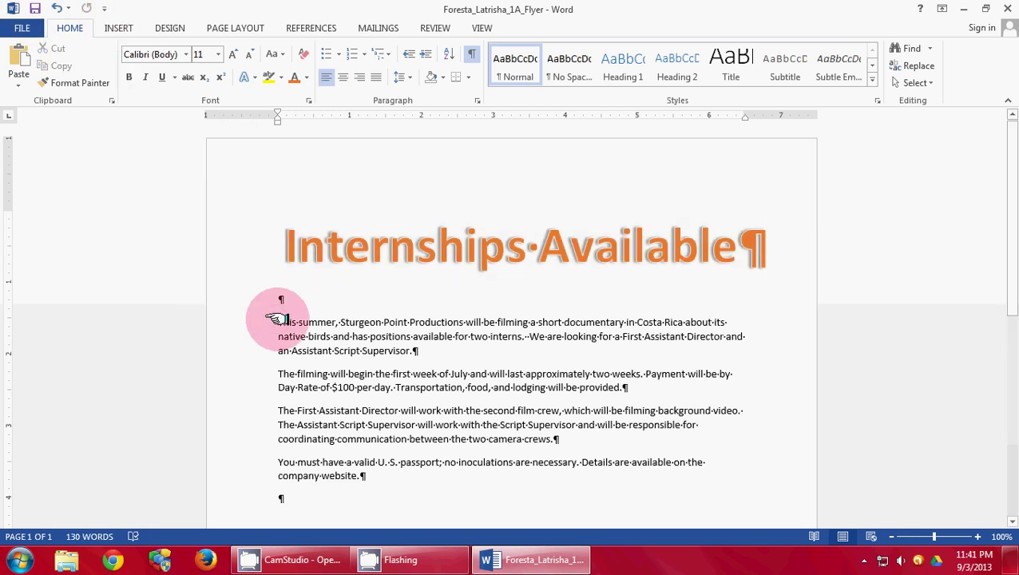
Insert the w01A_Bird parrot picture from w01_student_data_files below the heading.
click(119, 29)
click(137, 68)
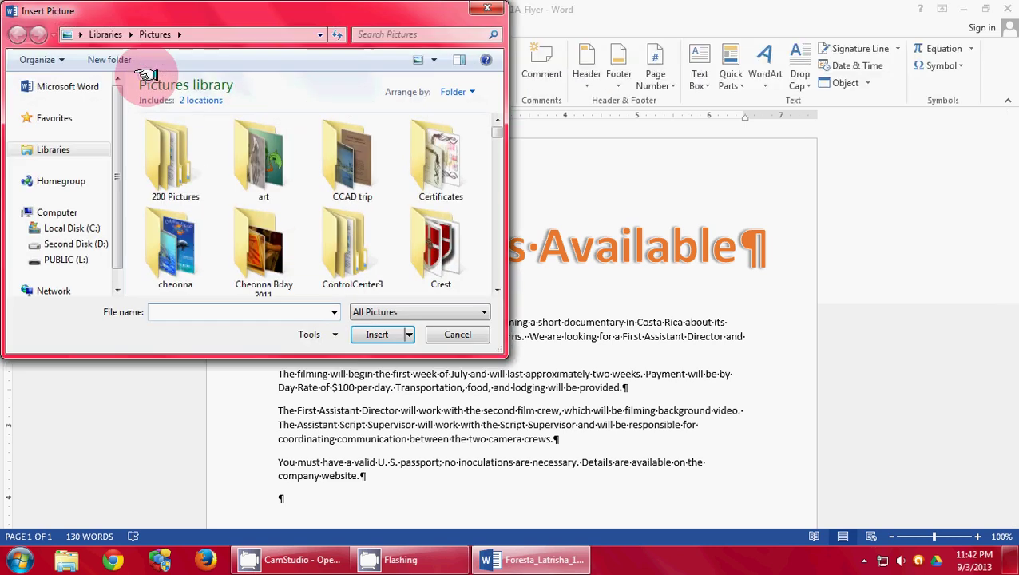
scroll(120, 177, down, 1)
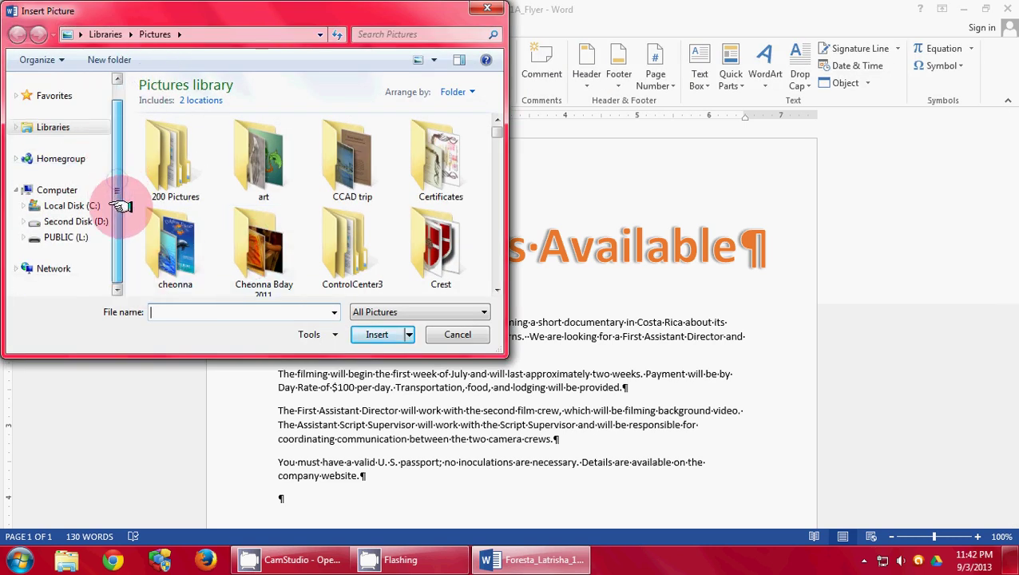
click(80, 240)
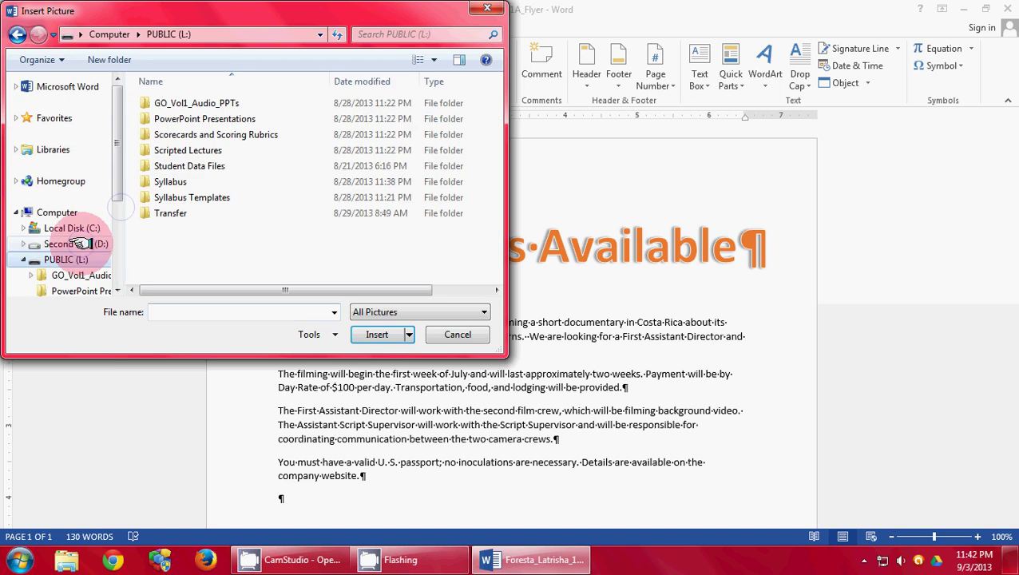
double_click(190, 168)
double_click(190, 104)
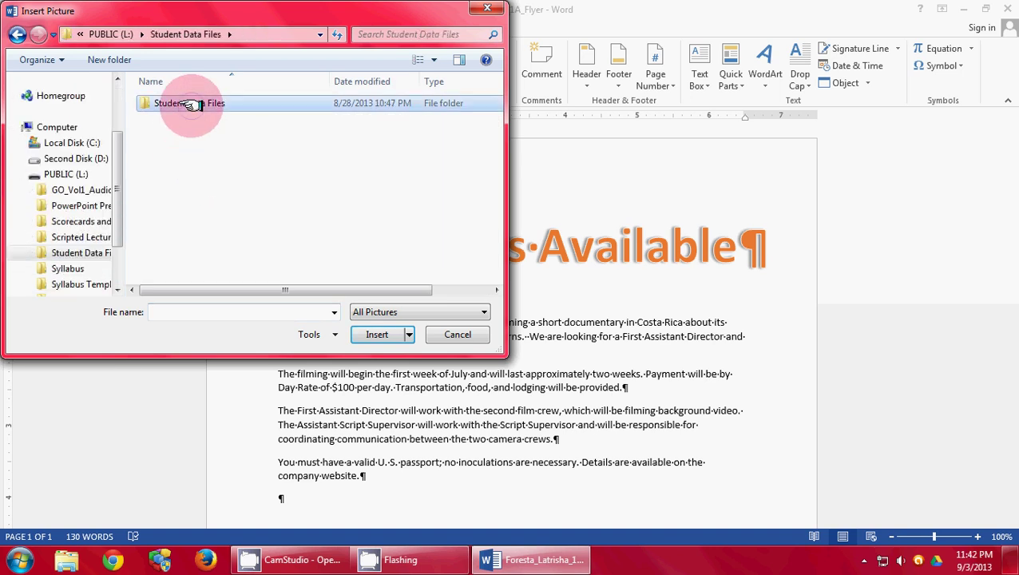
scroll(196, 144, down, 1)
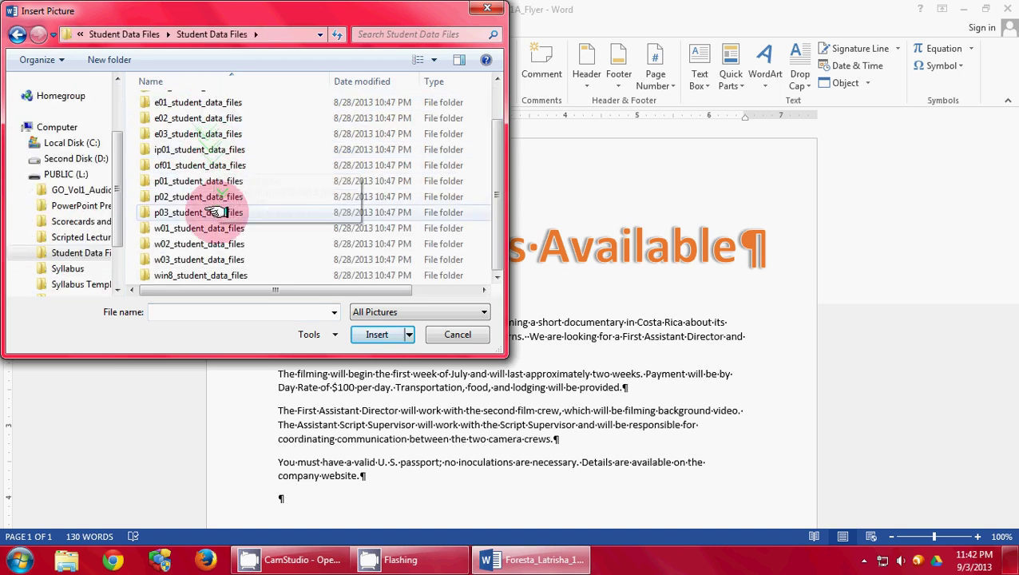
double_click(217, 228)
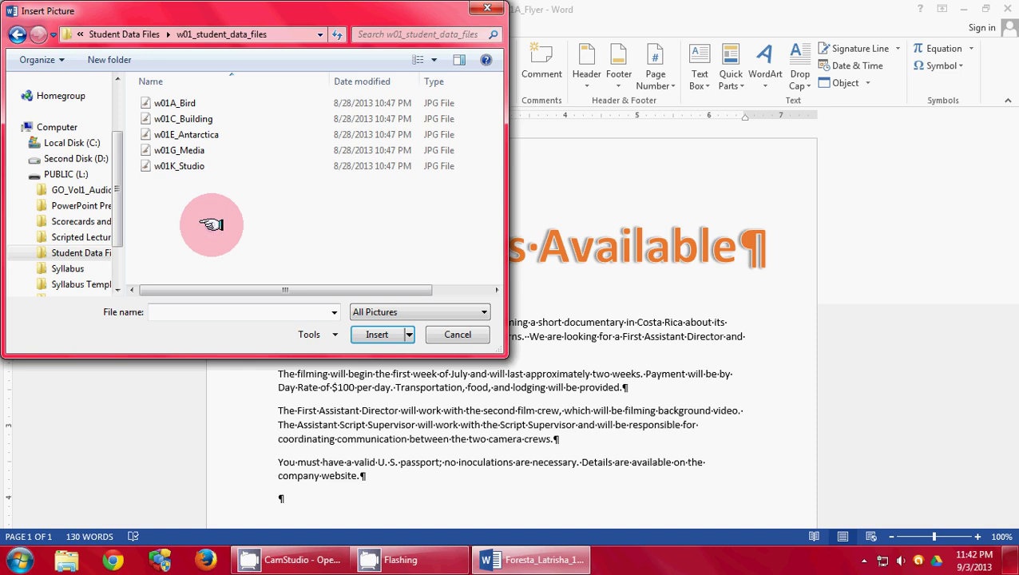
click(164, 107)
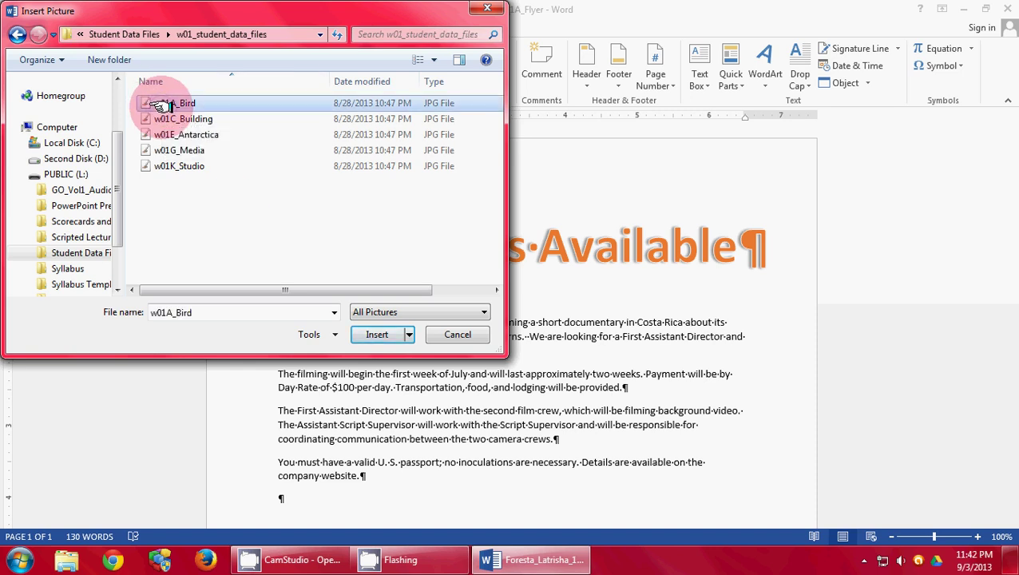
click(377, 335)
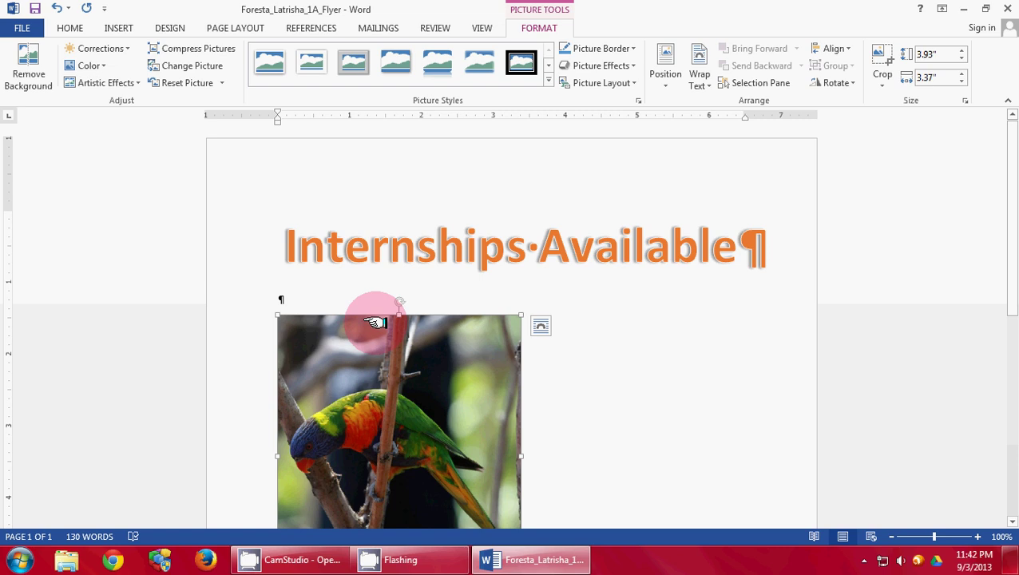
Set the parrot picture's text wrapping to Square.
click(538, 326)
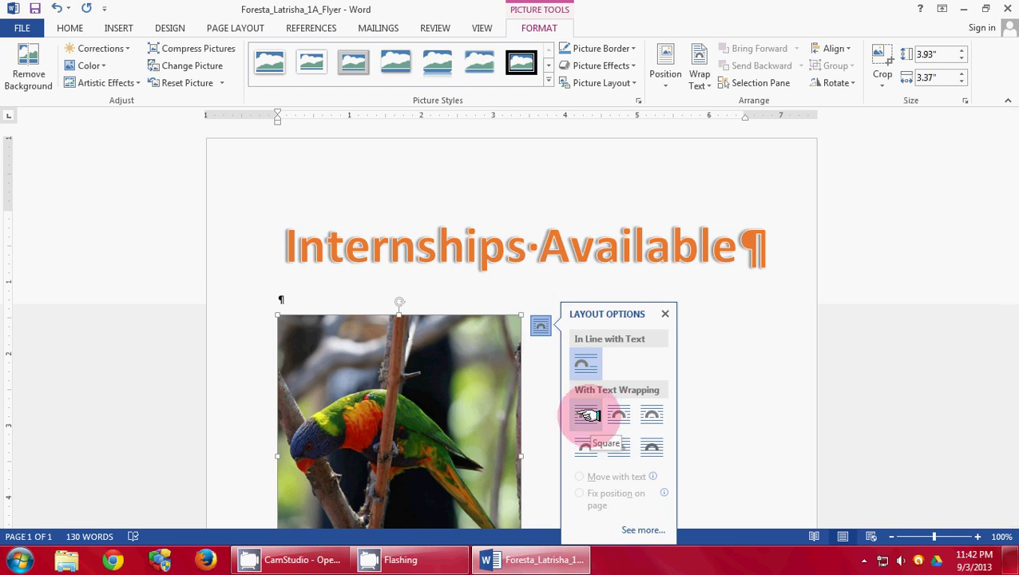
click(585, 414)
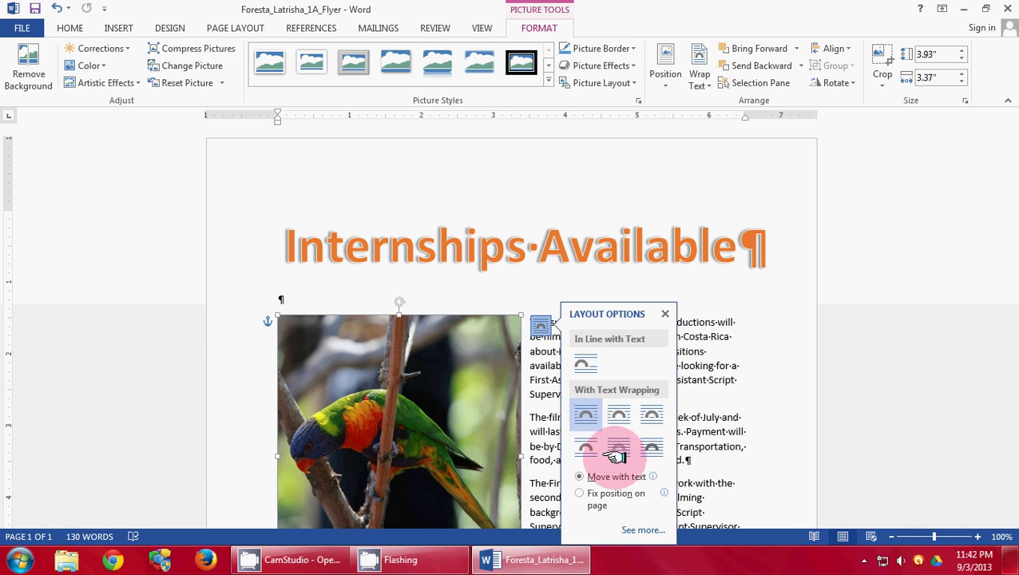
click(665, 313)
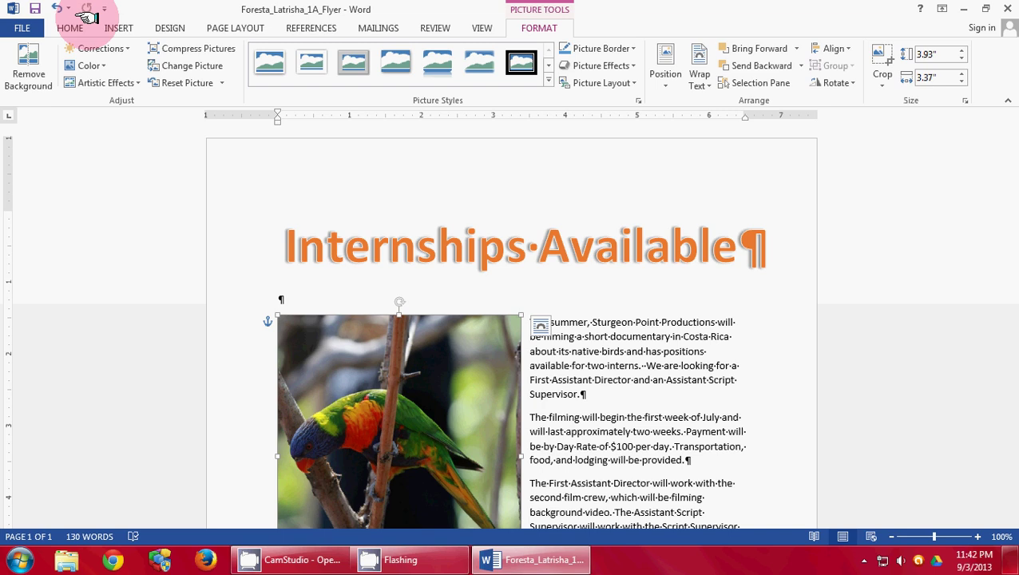
Set the parrot picture's height to 3.8", making it 3.26" wide.
click(927, 53)
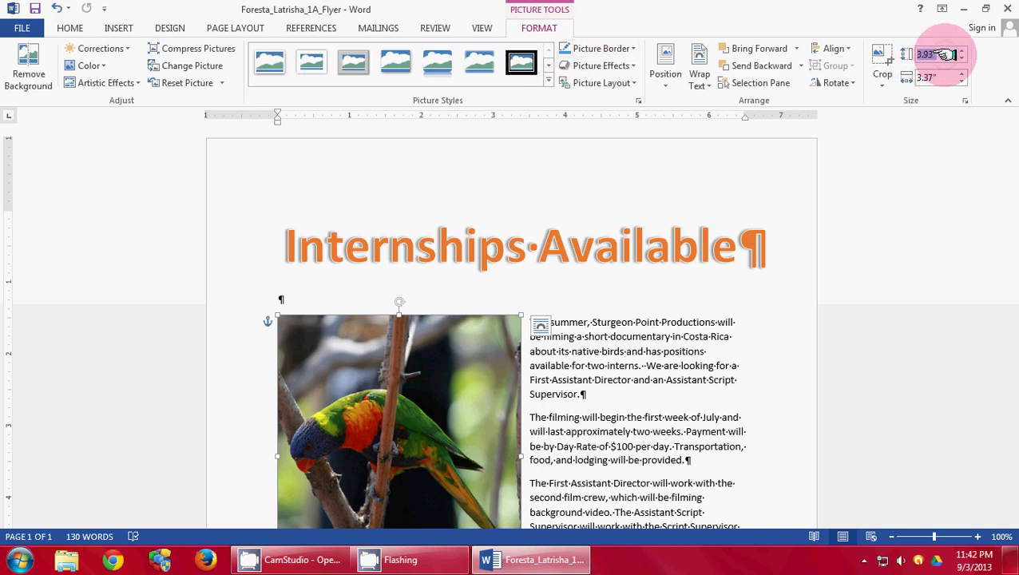
text(3.8)
key(Return)
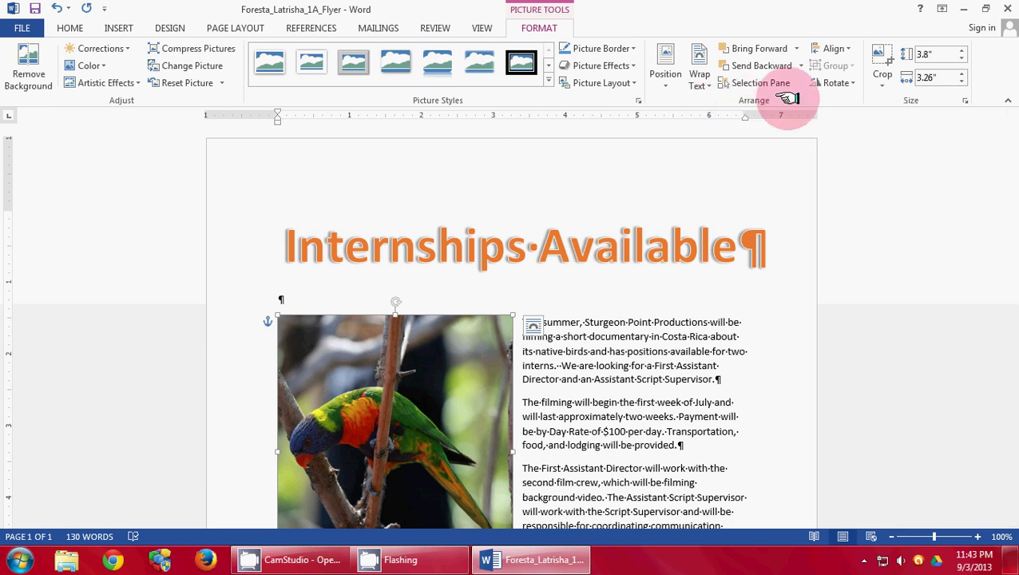
Position the parrot picture right-aligned relative to the margin and top-aligned relative to the line.
click(667, 78)
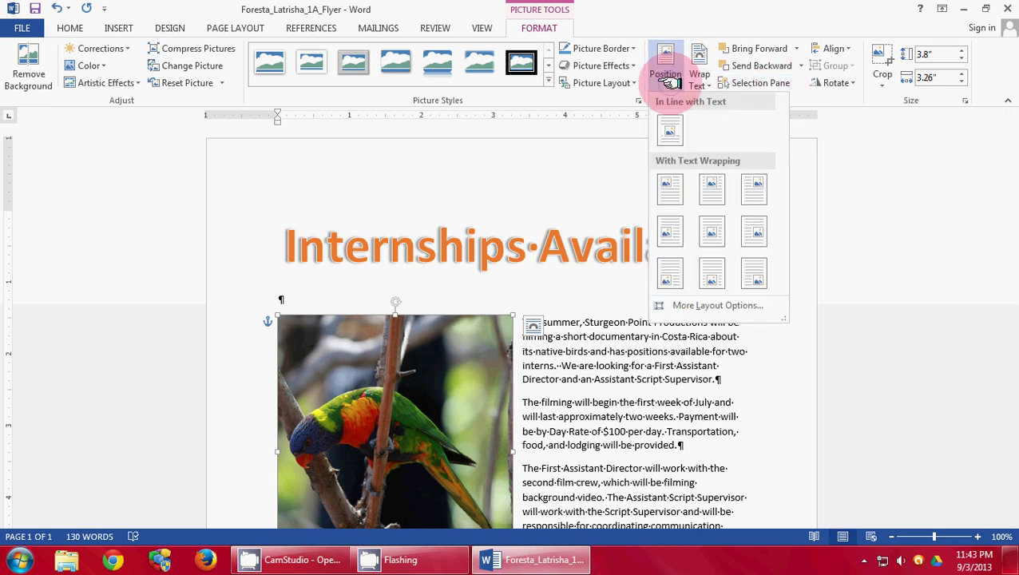
click(689, 306)
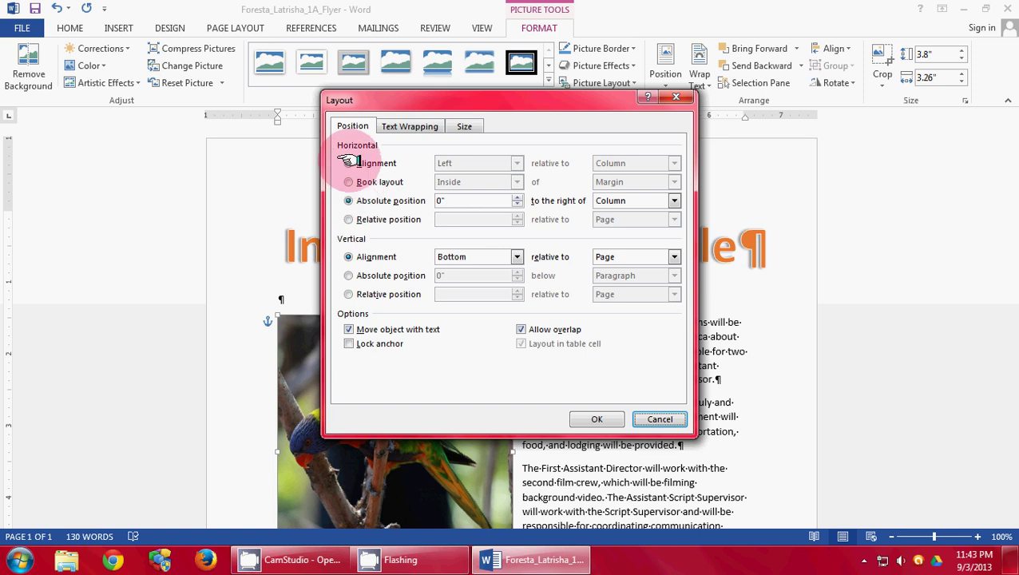
click(348, 163)
click(477, 164)
click(477, 196)
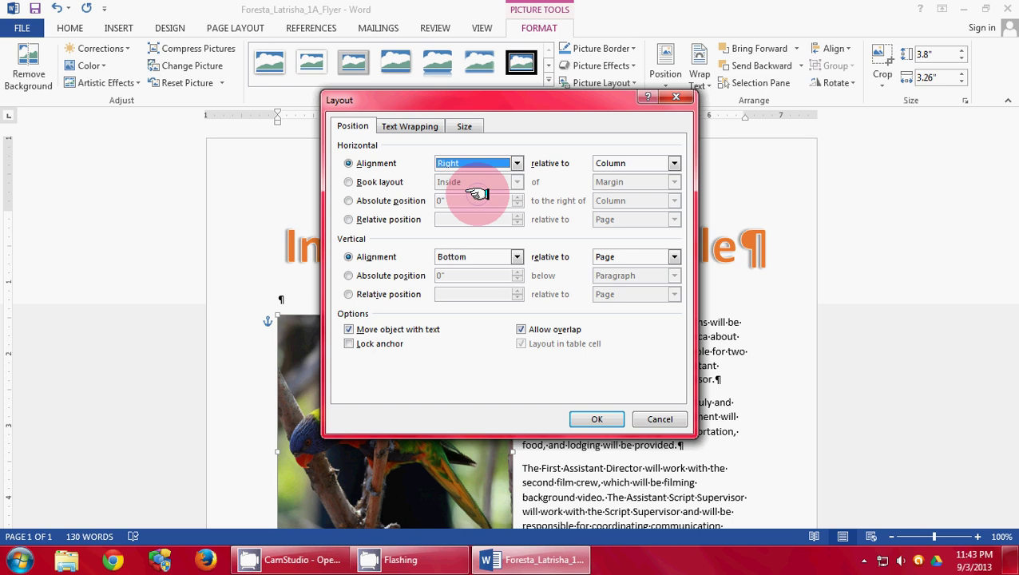
click(643, 166)
click(639, 183)
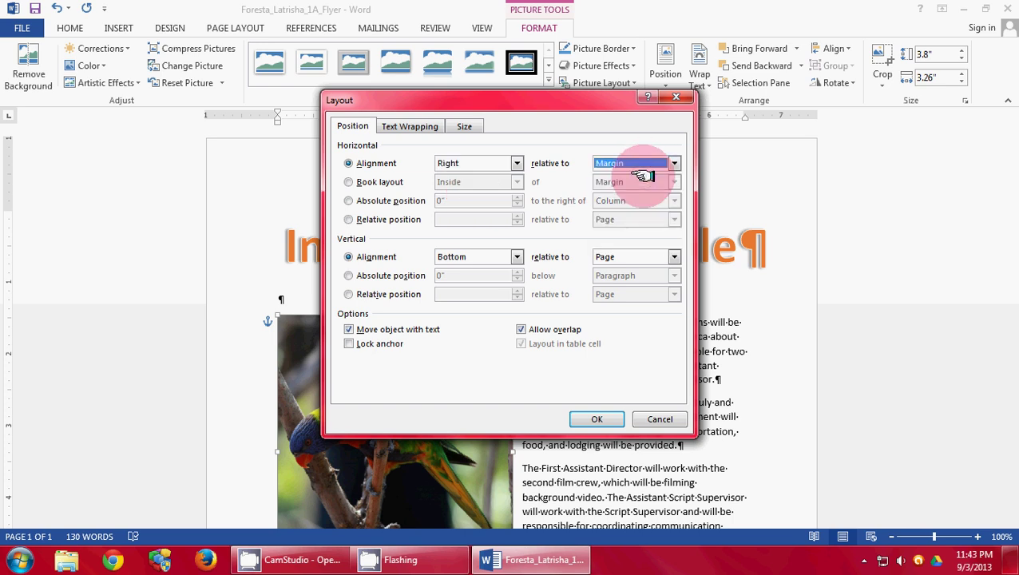
click(477, 256)
click(482, 267)
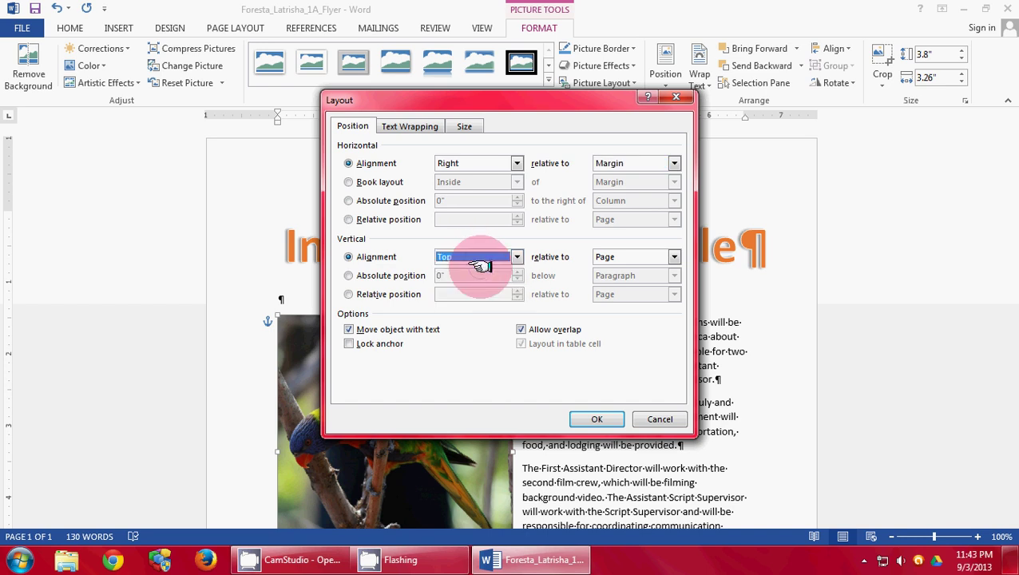
click(615, 257)
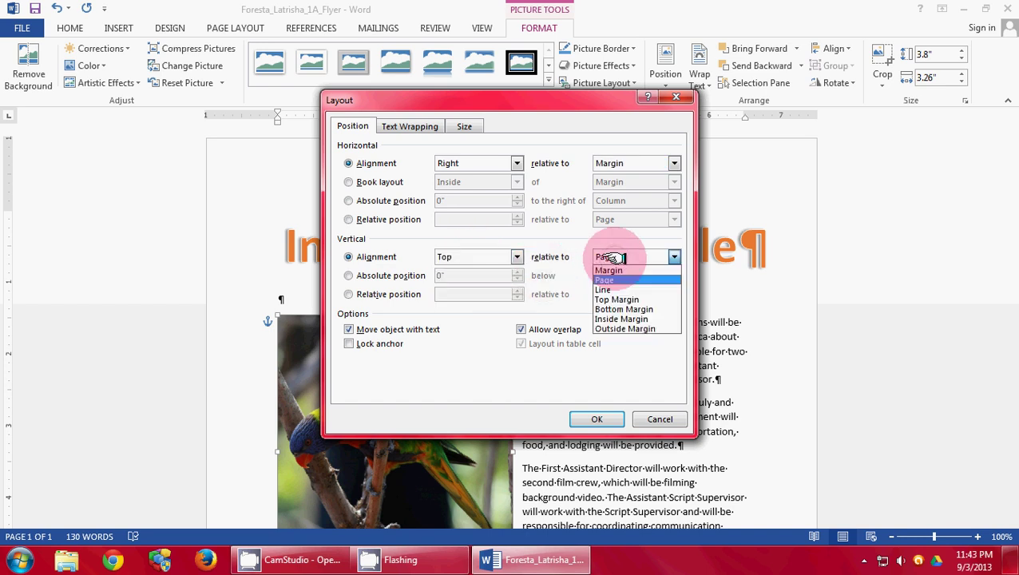
click(617, 290)
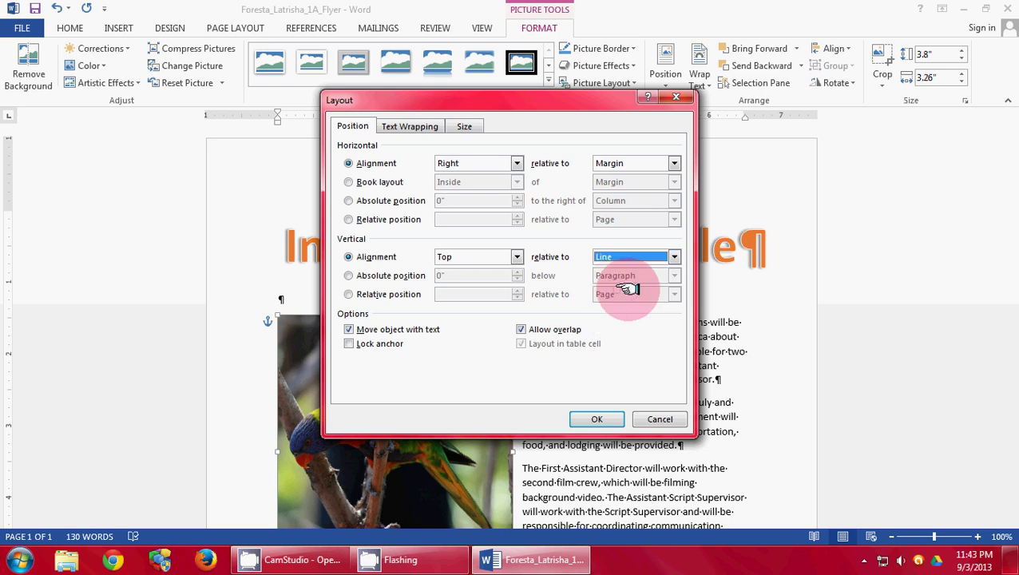
click(599, 418)
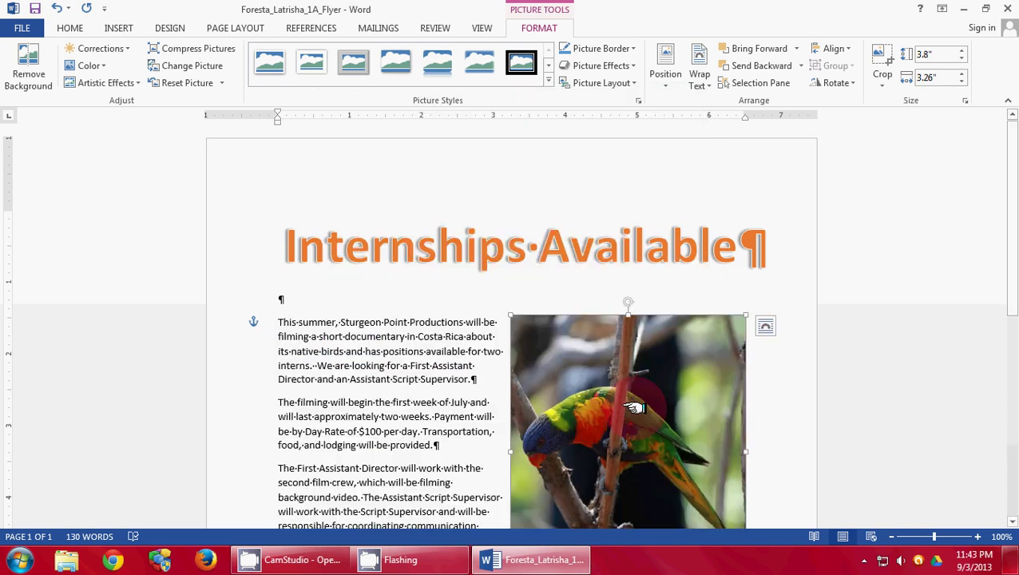
Apply a 5 Point soft edge effect to the parrot photo.
scroll(847, 342, down, 1)
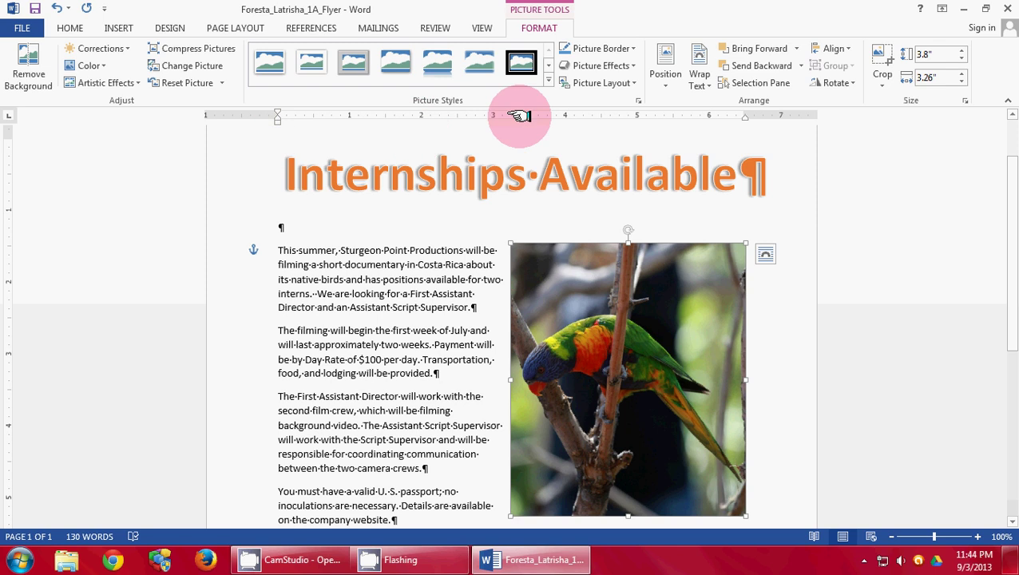
click(637, 66)
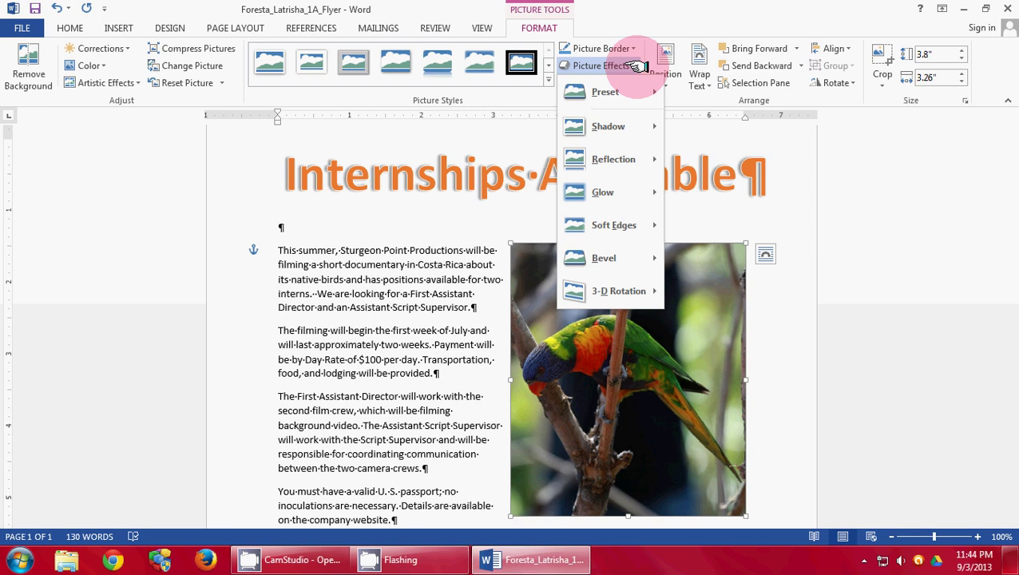
click(638, 21)
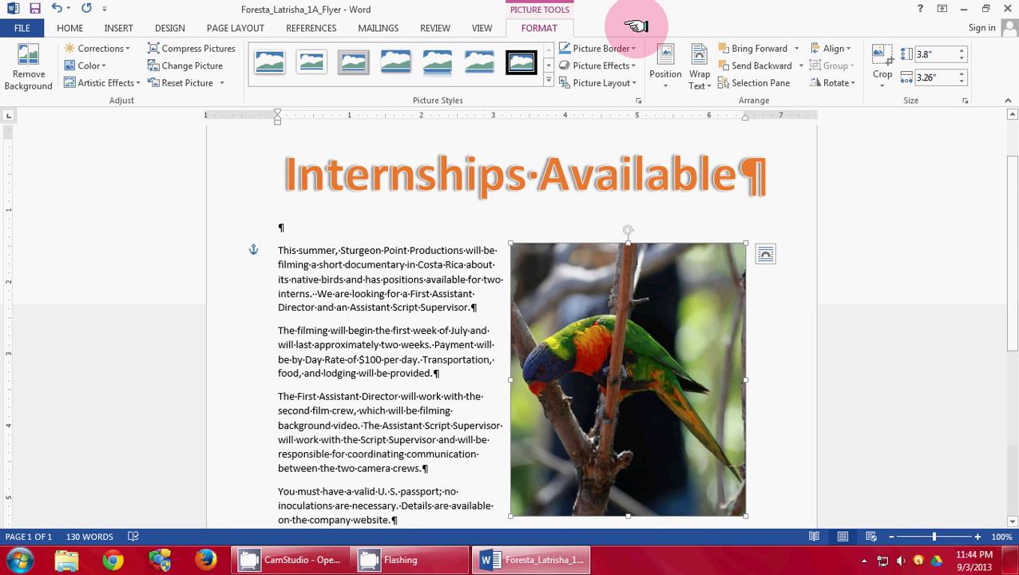
click(631, 66)
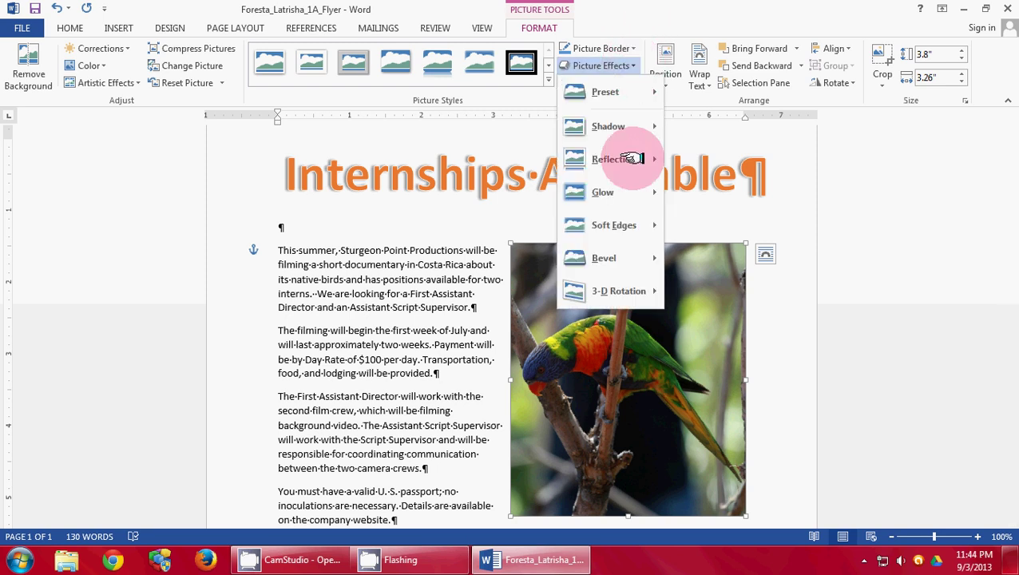
mouse_move(635, 229)
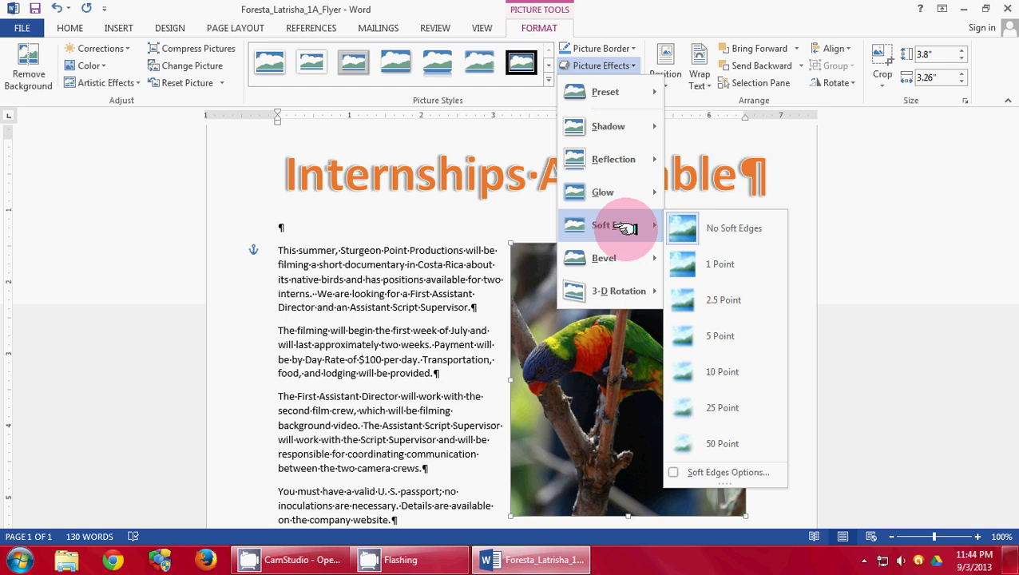
click(721, 341)
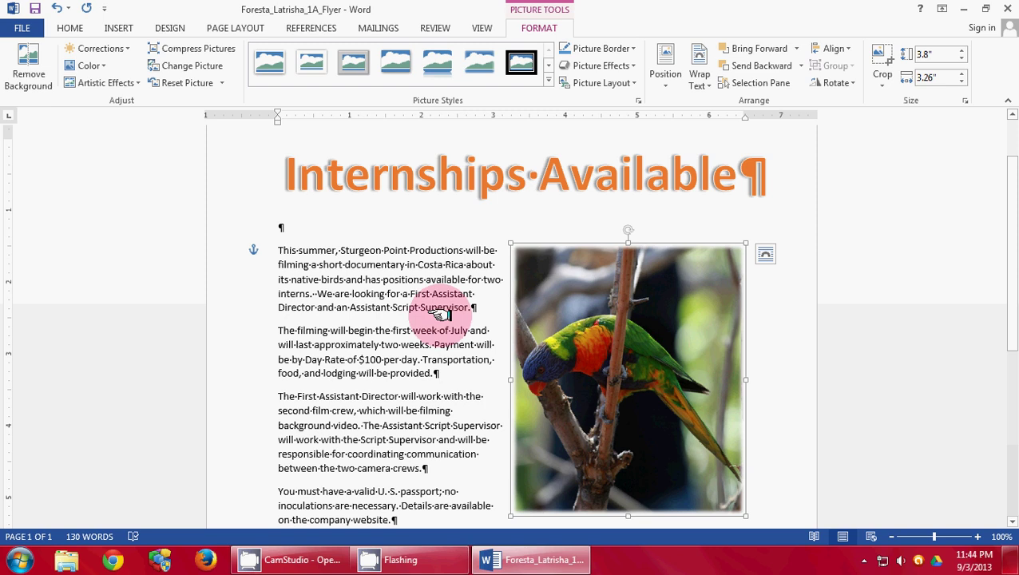
Apply an effect from the Artistic Effects gallery to the parrot photo.
click(140, 84)
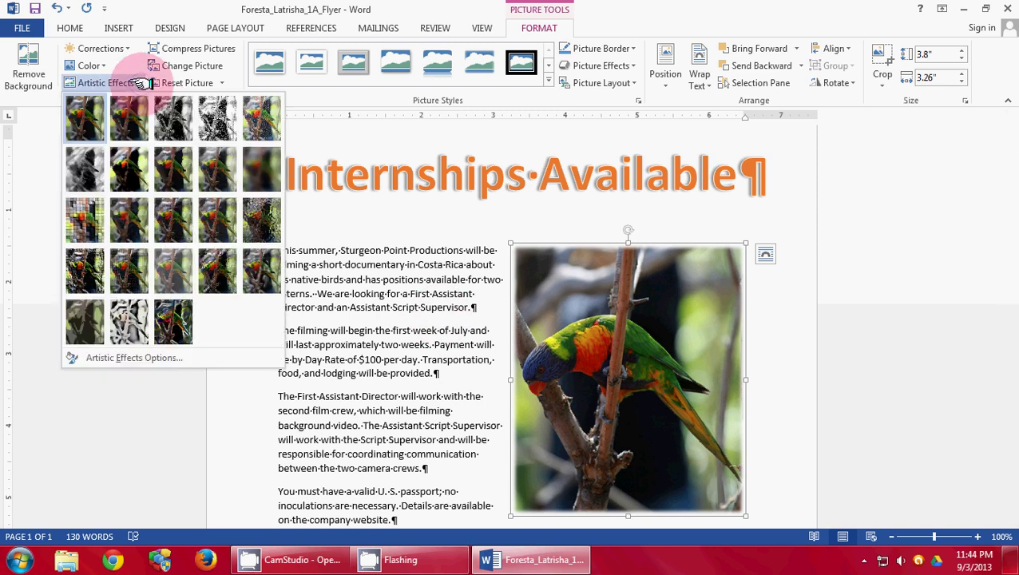
click(170, 168)
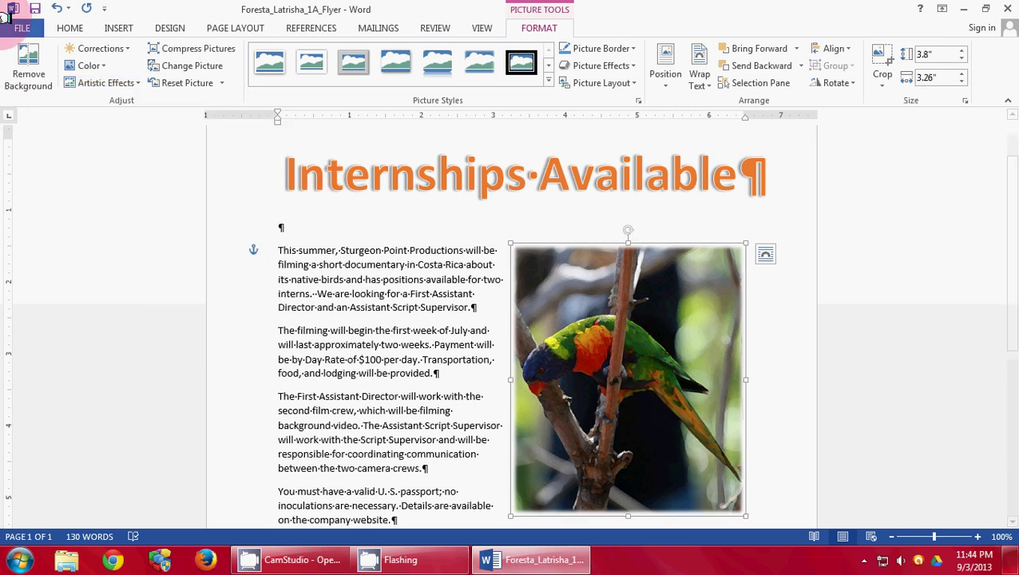
Save the flyer, then put the cursor on the empty paragraph below the title.
click(33, 8)
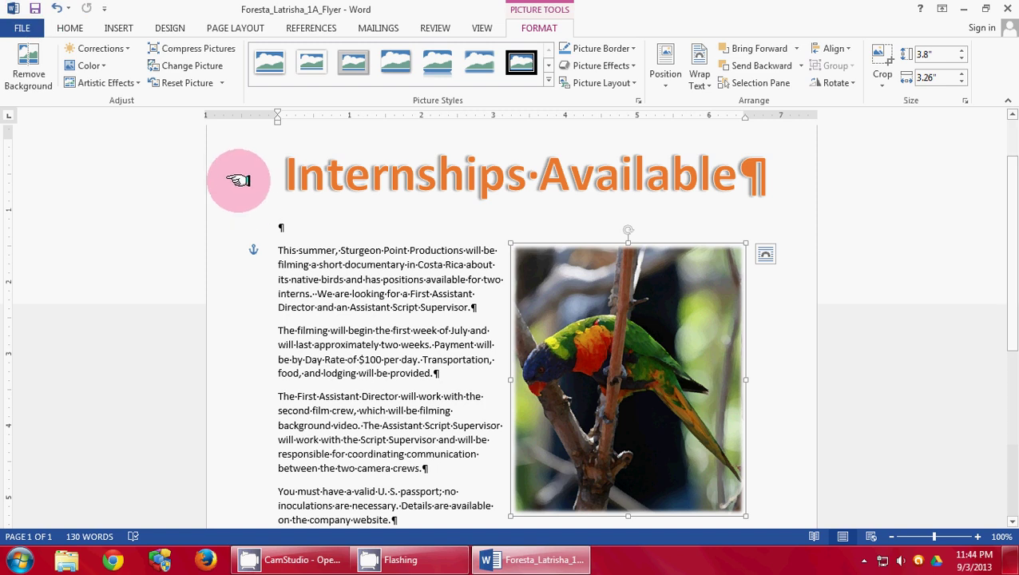
click(237, 288)
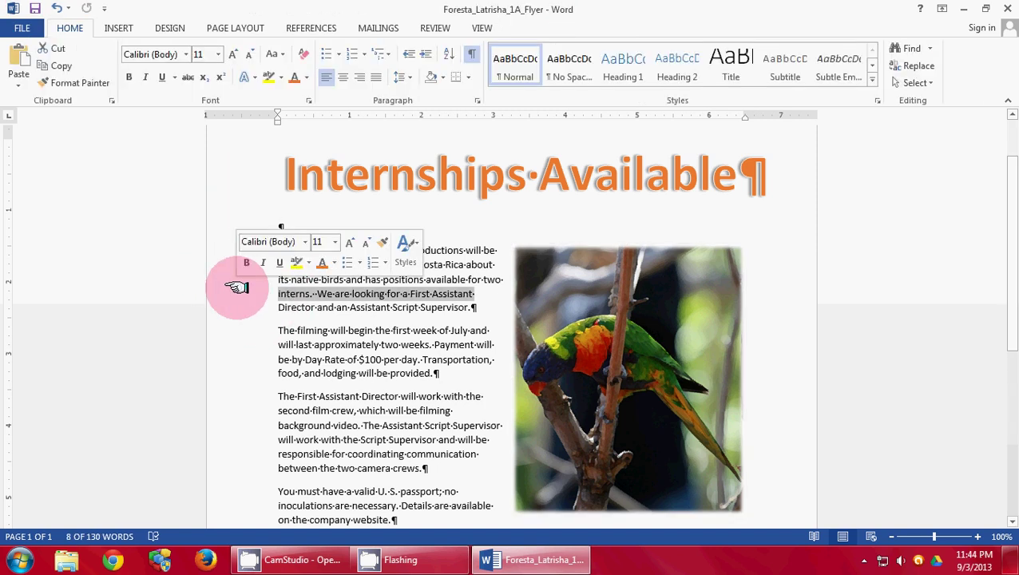
click(742, 219)
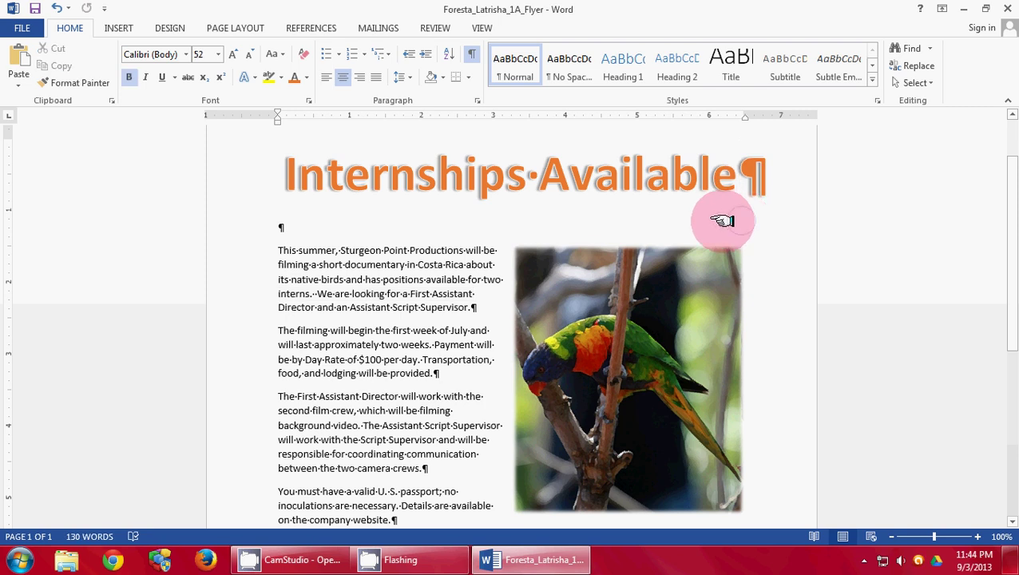
click(463, 221)
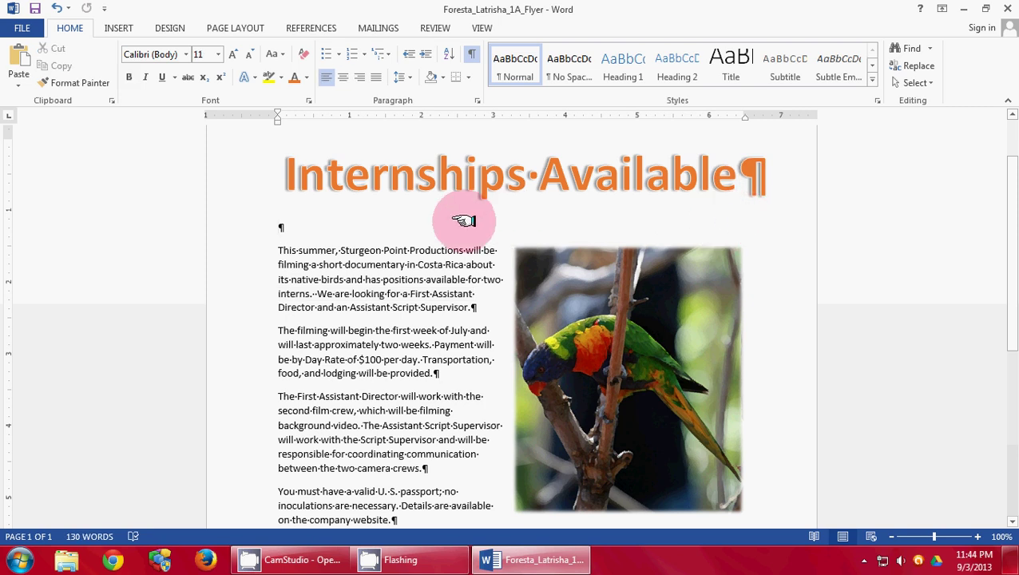
Add a solid single-line orange box border around the whole page.
click(169, 28)
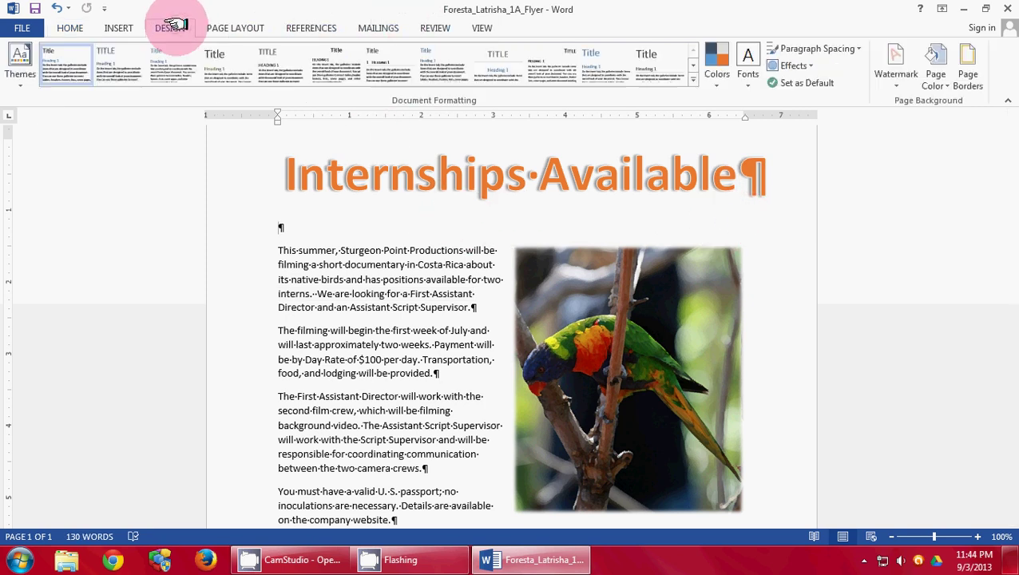
click(965, 63)
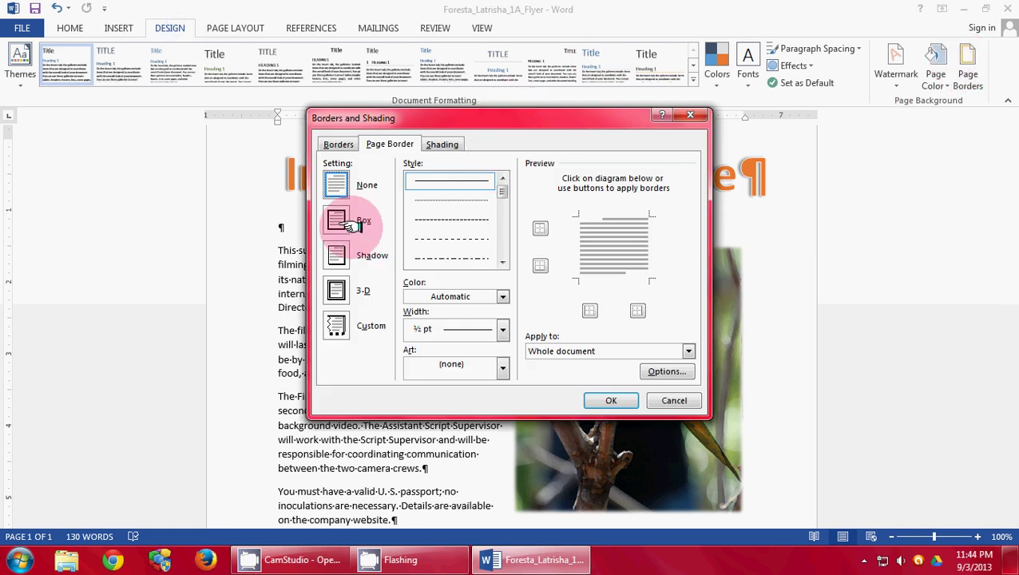
click(336, 220)
click(503, 262)
click(452, 242)
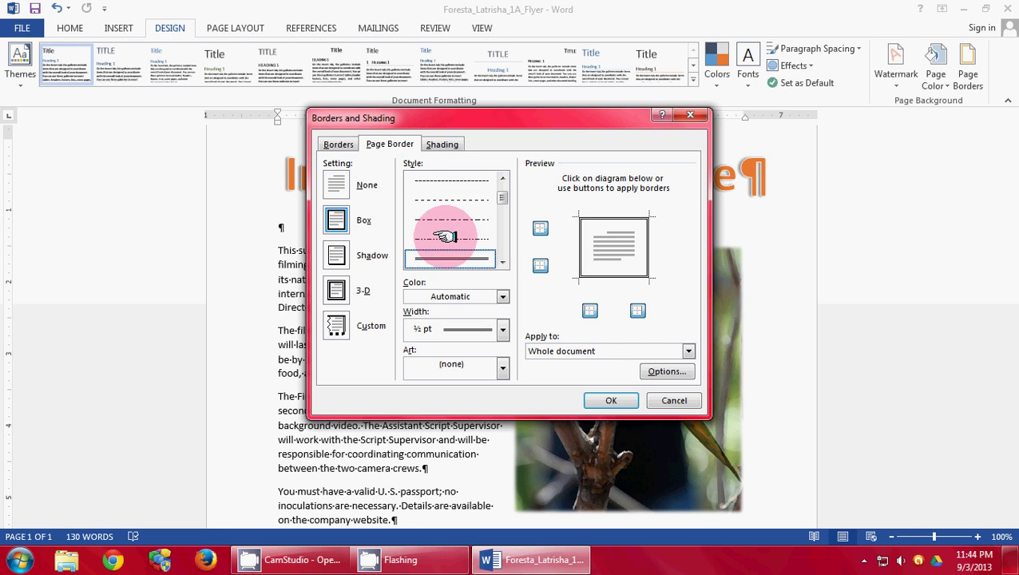
click(481, 297)
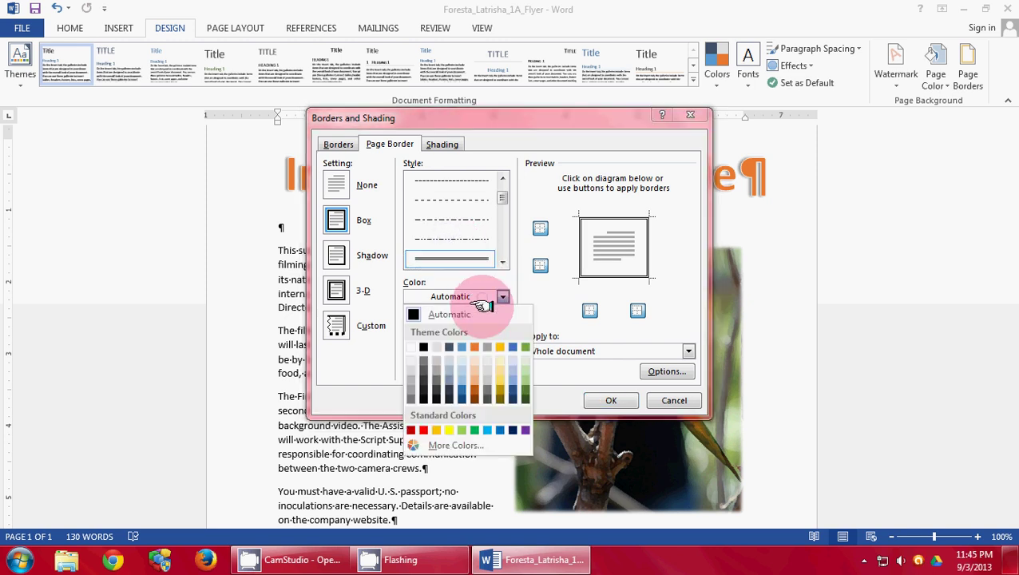
click(477, 346)
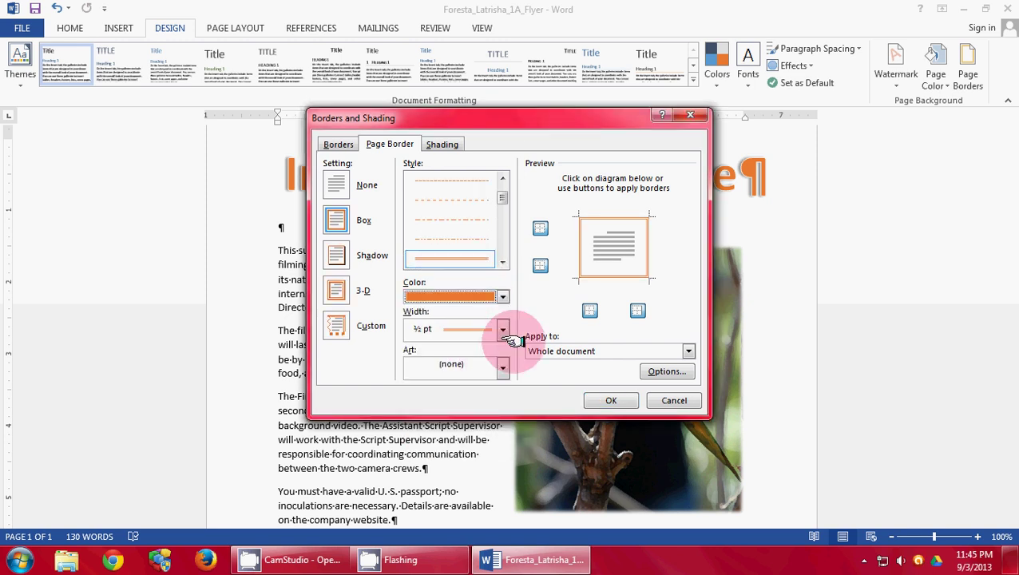
click(611, 400)
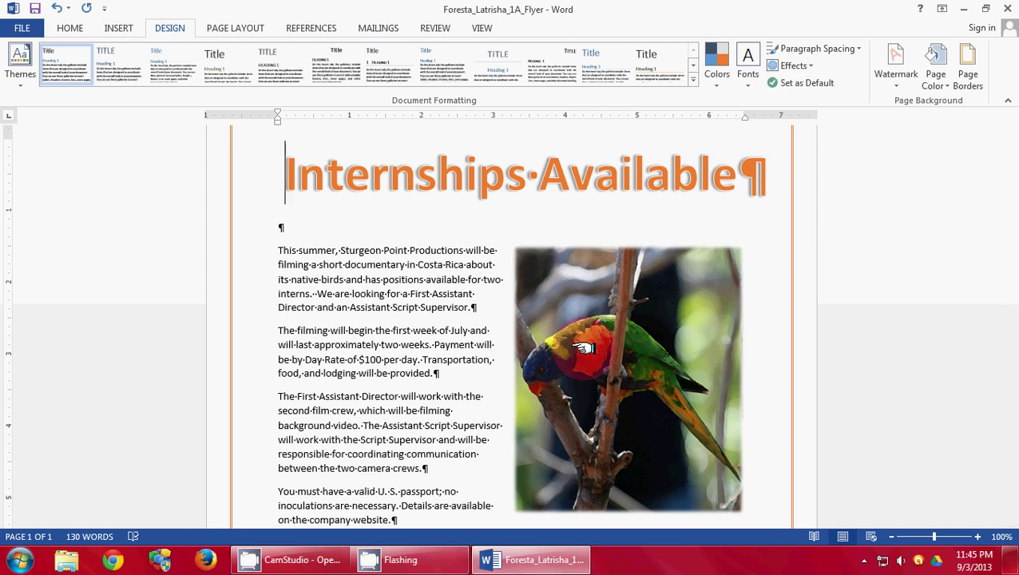
Add blank lines under the Internships Available title and delete the trailing empty paragraph.
key(Down)
key(Return)
key(Return)
key(Return)
key(Return)
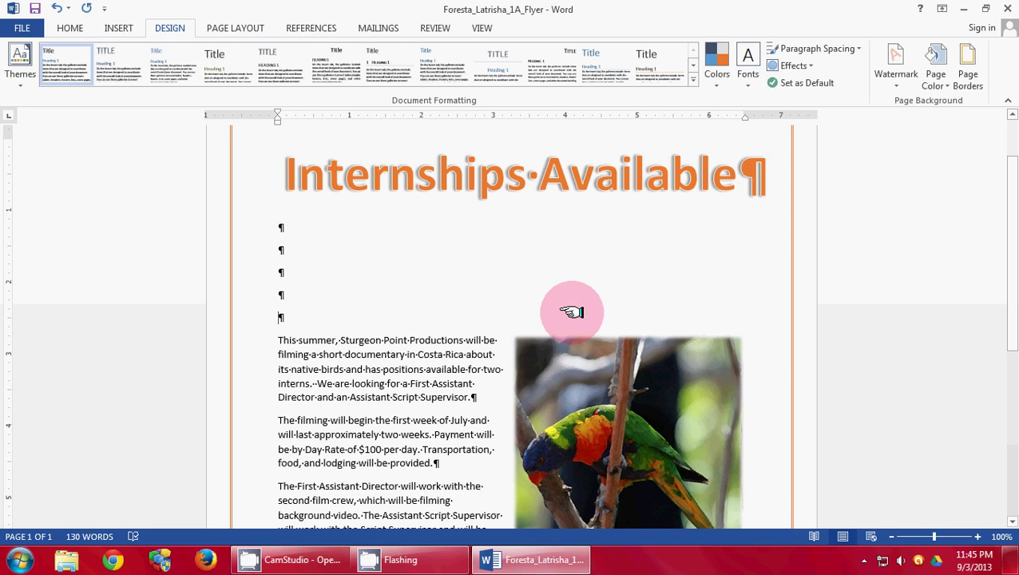
key(ctrl+End)
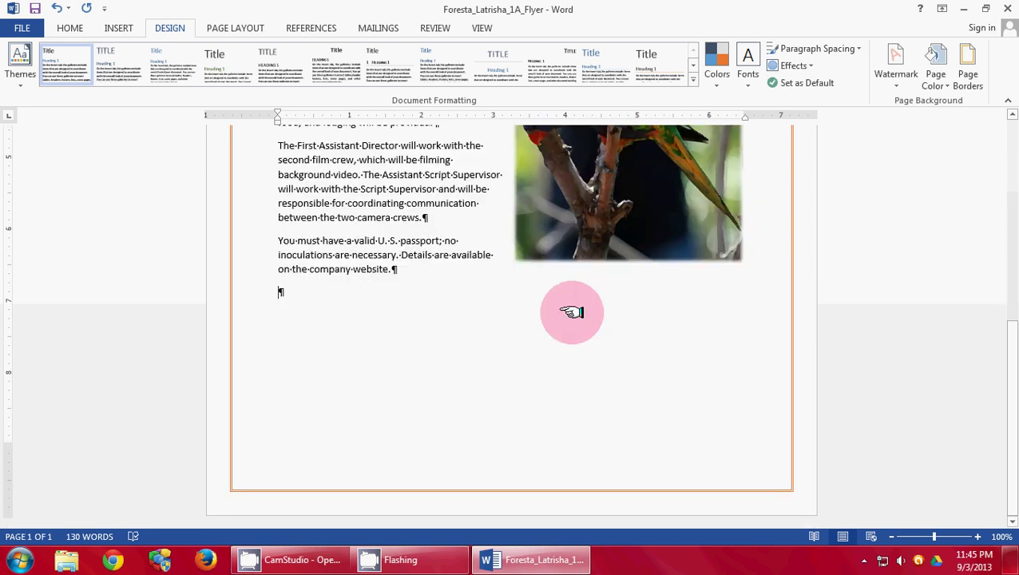
key(BackSpace)
Draw a rounded rectangle shape below the passport paragraph.
click(114, 28)
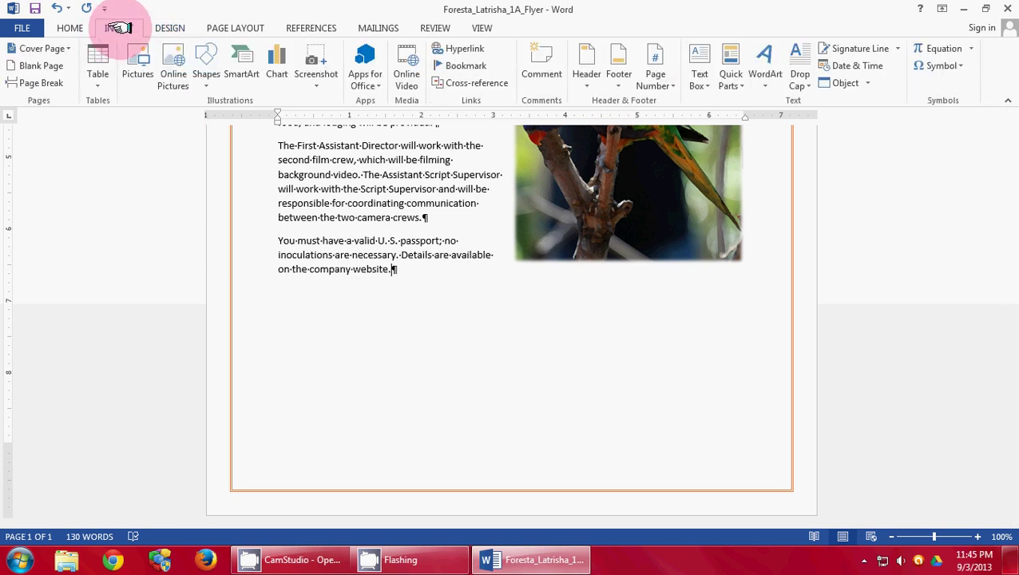
click(206, 80)
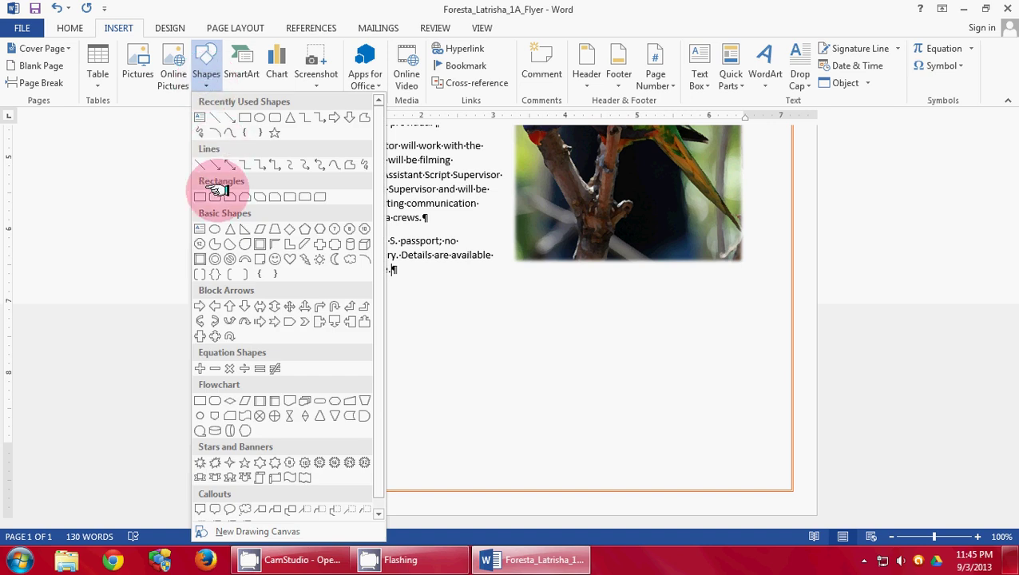
click(214, 196)
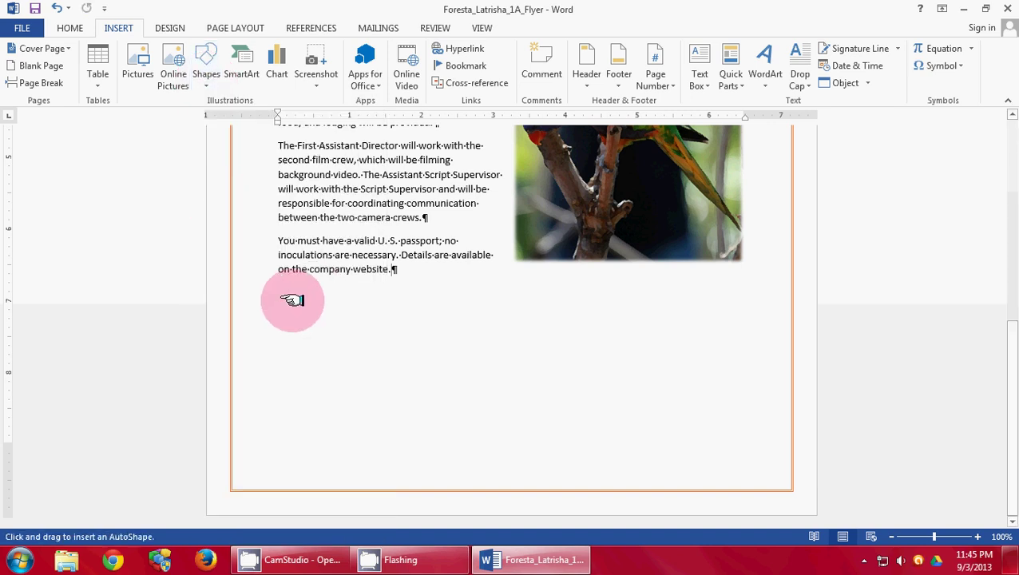
mouse_move(290, 301)
mouse_down()
mouse_move(296, 357)
mouse_move(363, 371)
mouse_up()
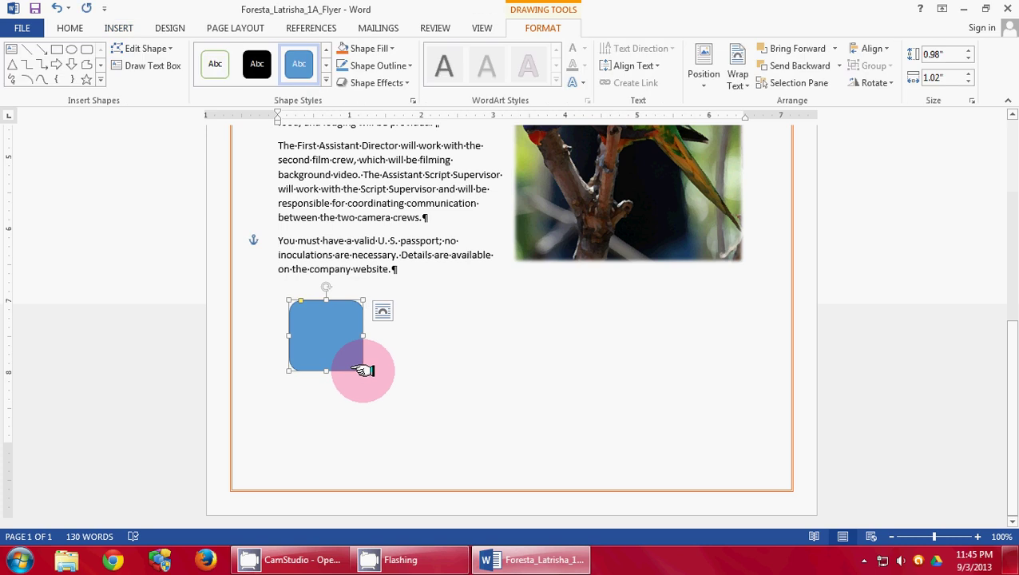
click(382, 312)
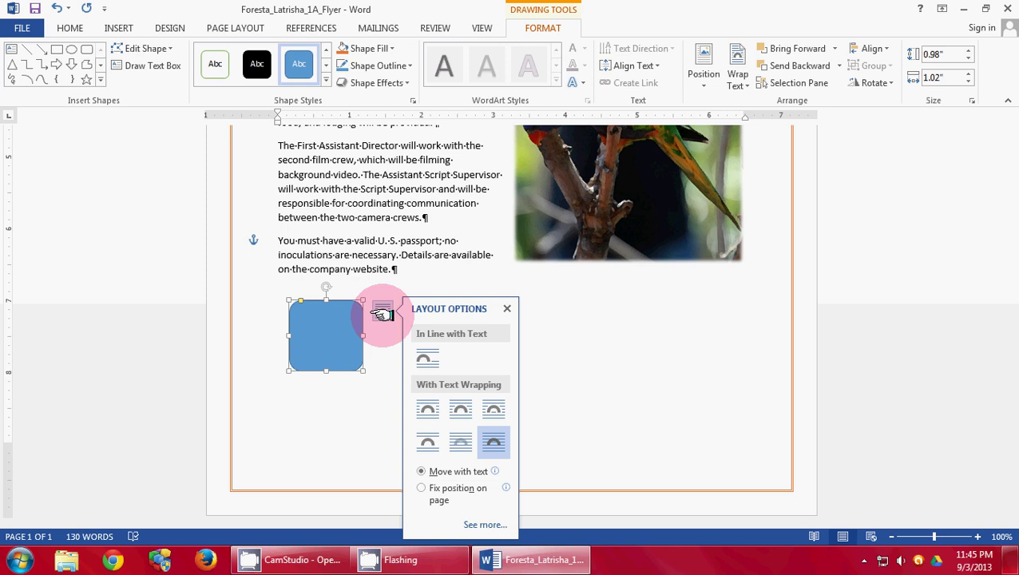
Center the rectangle horizontally relative to the page and set its vertical position to 1 inch.
click(485, 525)
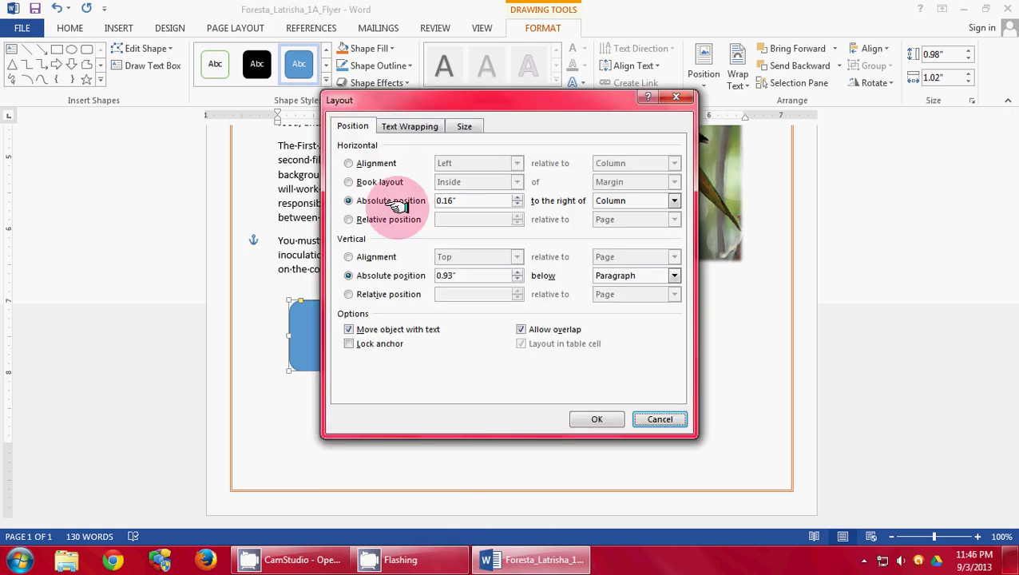
click(353, 163)
click(481, 163)
click(489, 186)
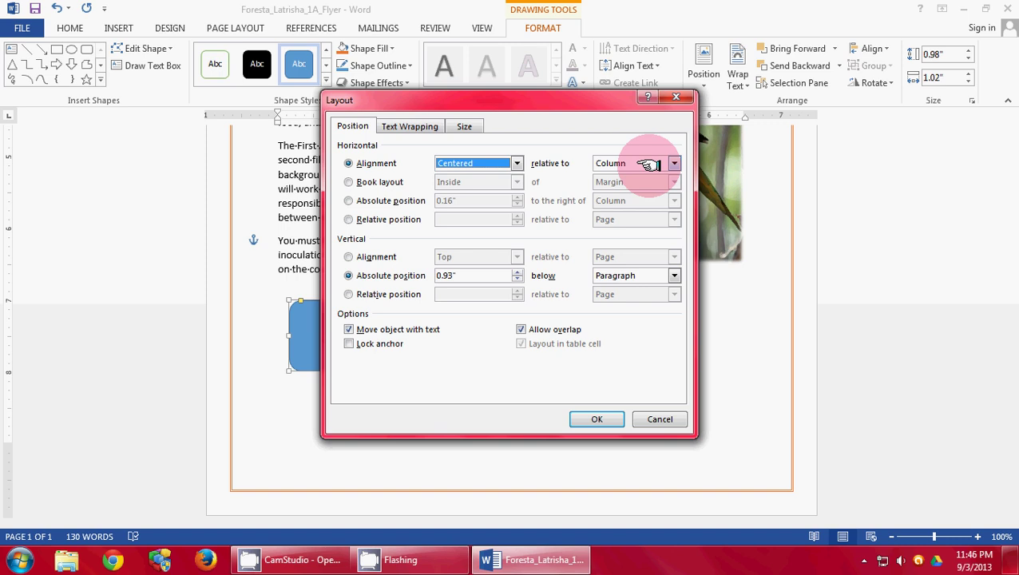
click(650, 164)
click(645, 191)
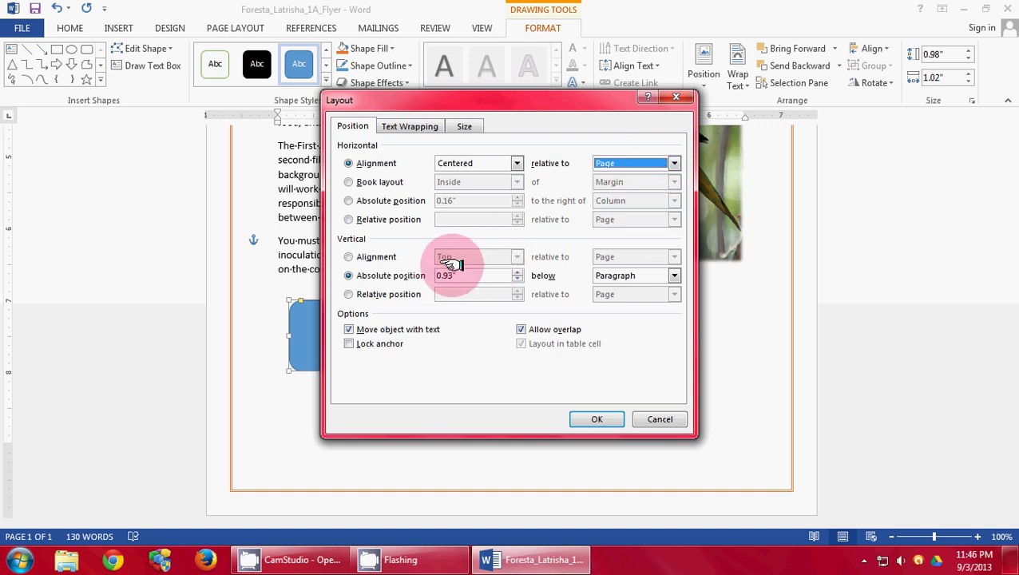
click(478, 275)
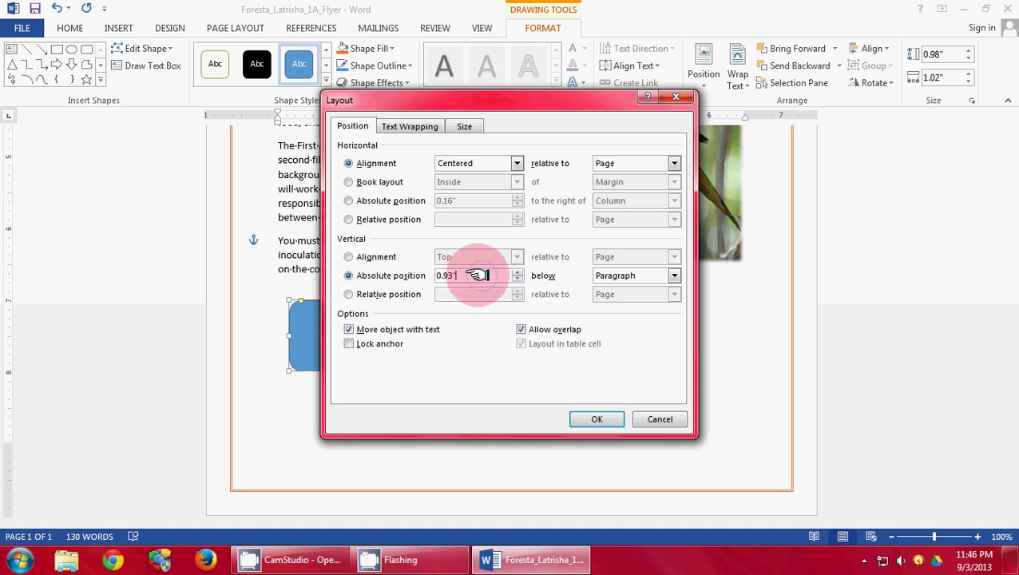
drag(477, 276, 432, 273)
key(BackSpace)
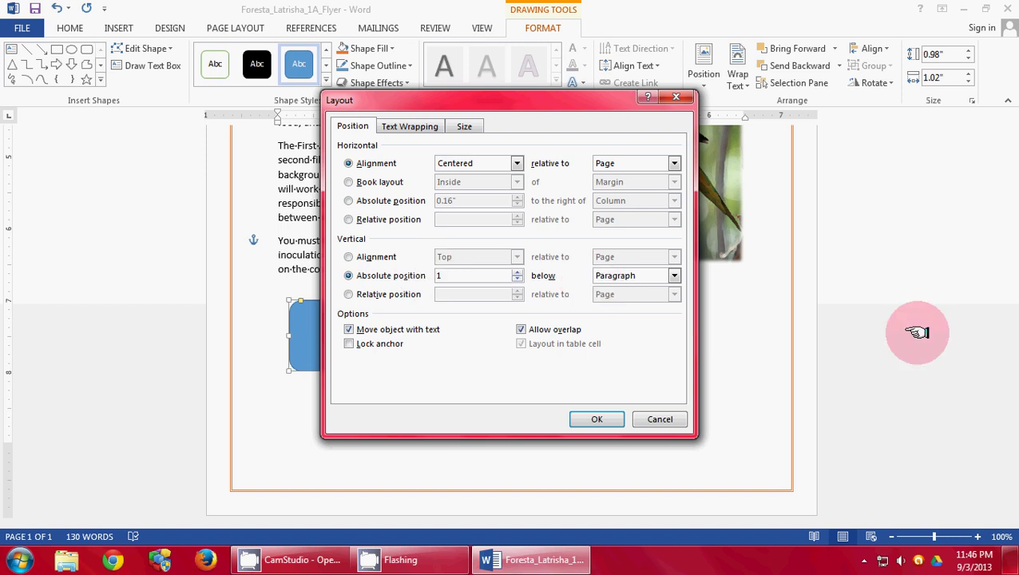
click(597, 420)
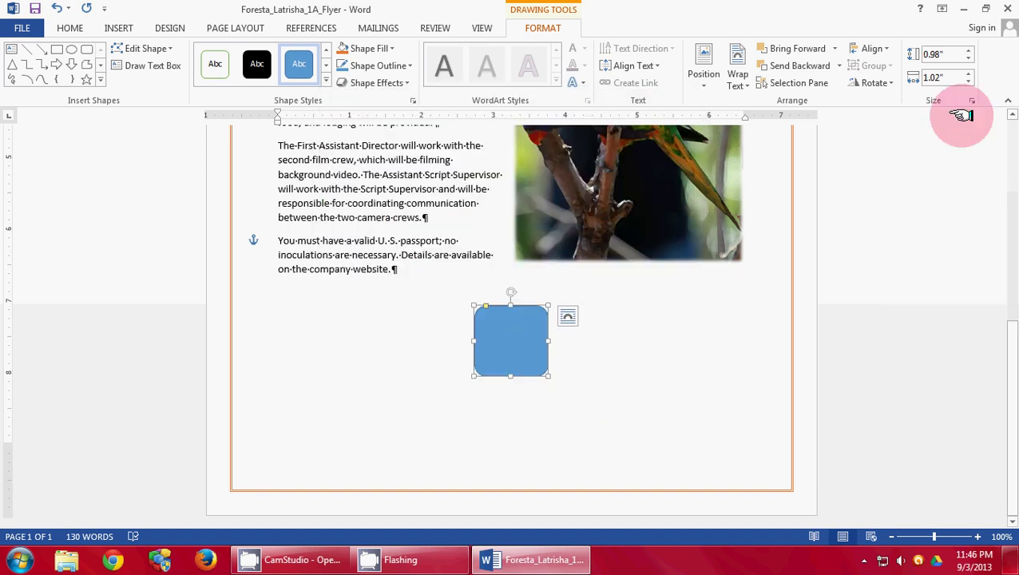
Set the rounded rectangle's height to 1.5" and width to 4.5".
drag(920, 53, 970, 54)
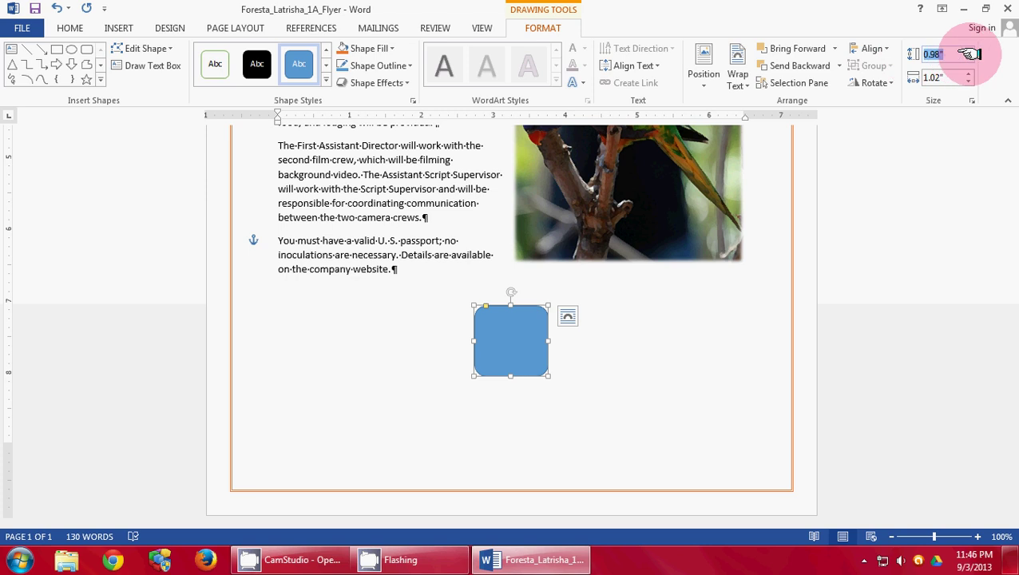
text(1.5)
drag(966, 77, 924, 77)
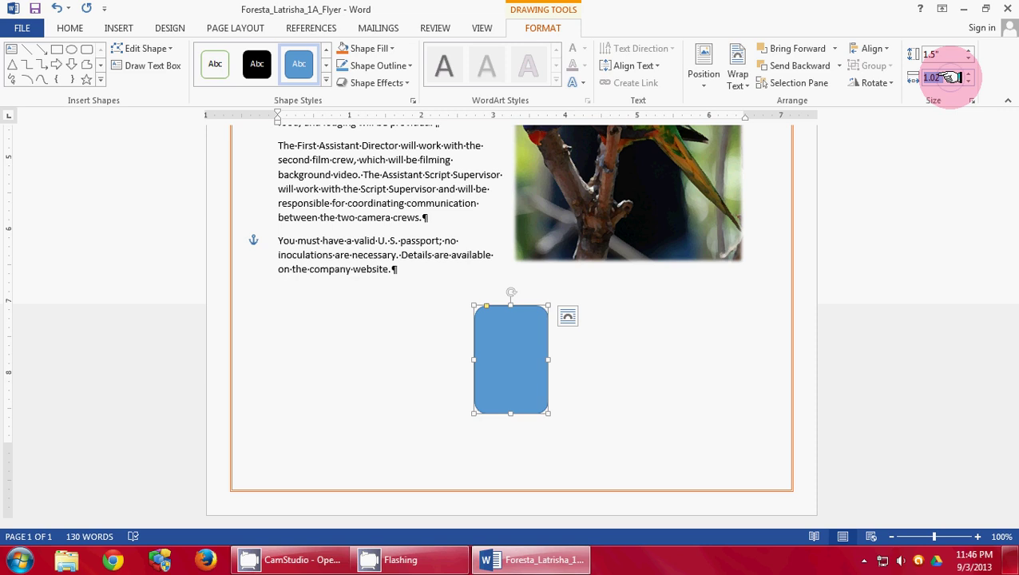
text(4.5)
key(Return)
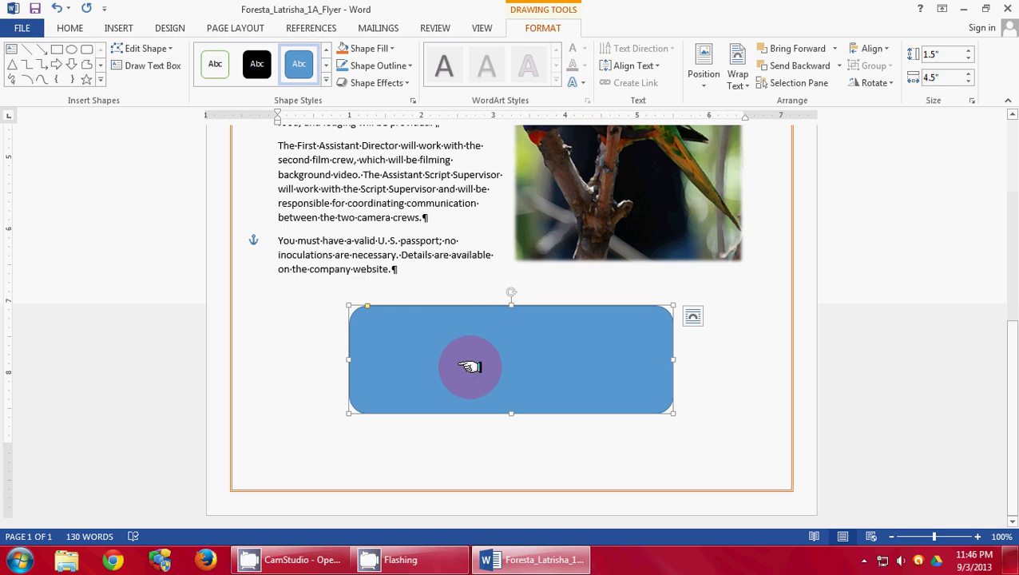
text(To set u)
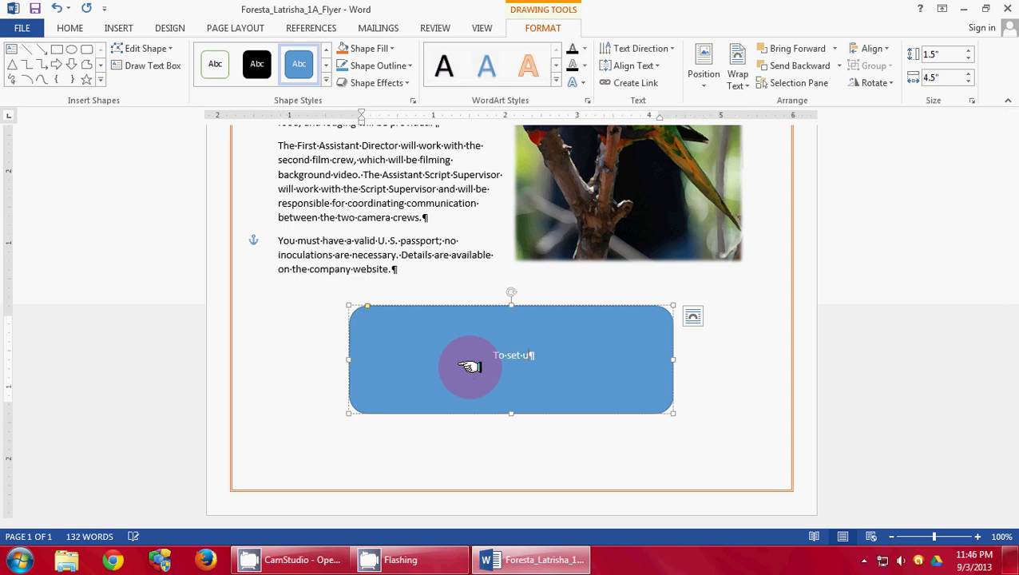
text(p an interview)
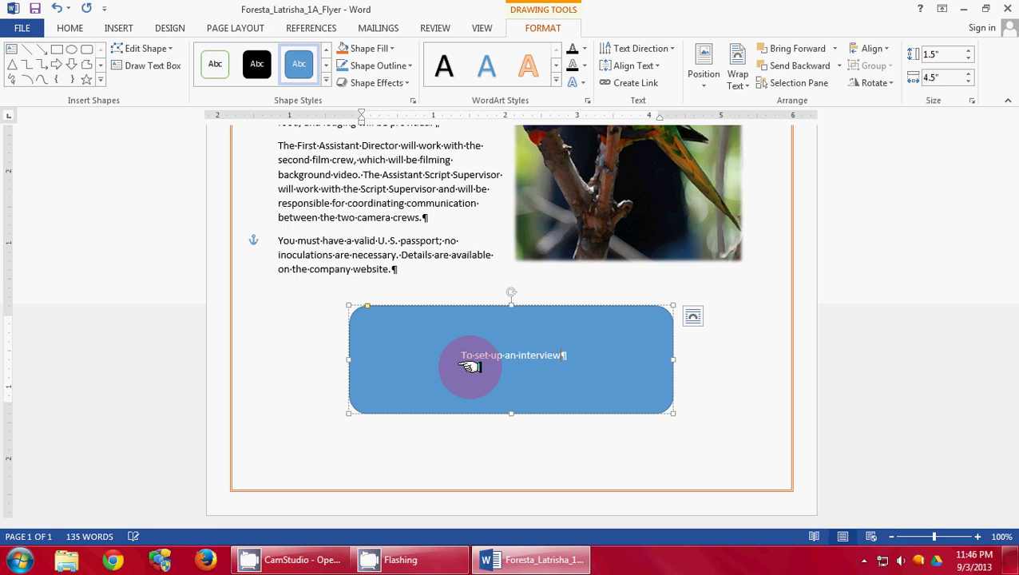
text(, appl)
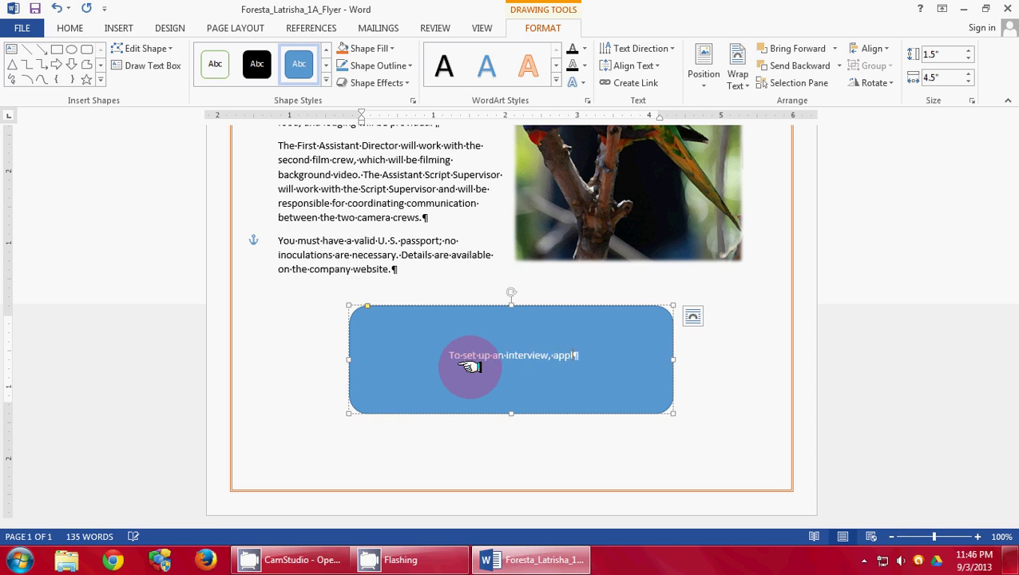
text(y onlin)
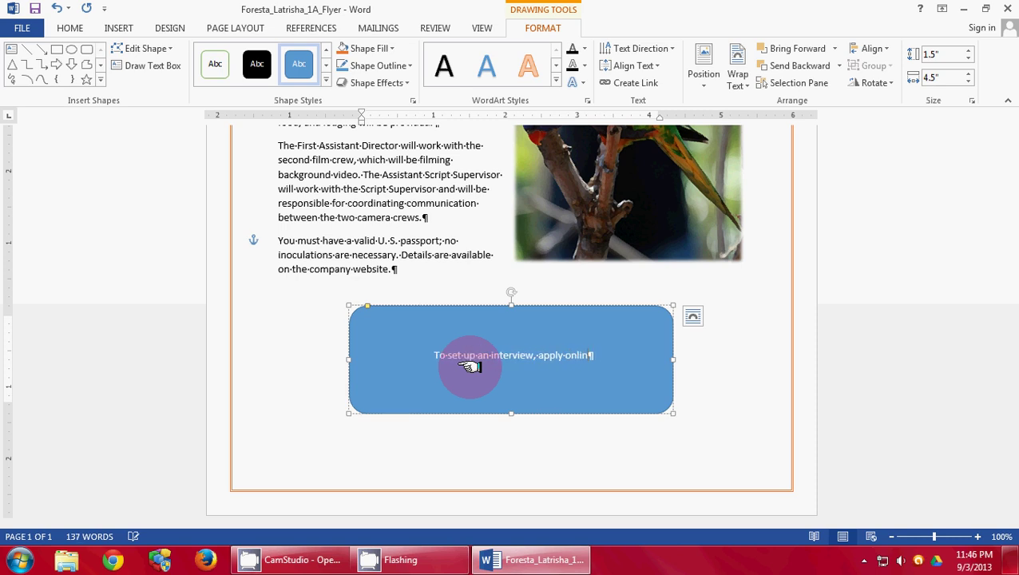
text(e at:)
key(Return)
text(www.S)
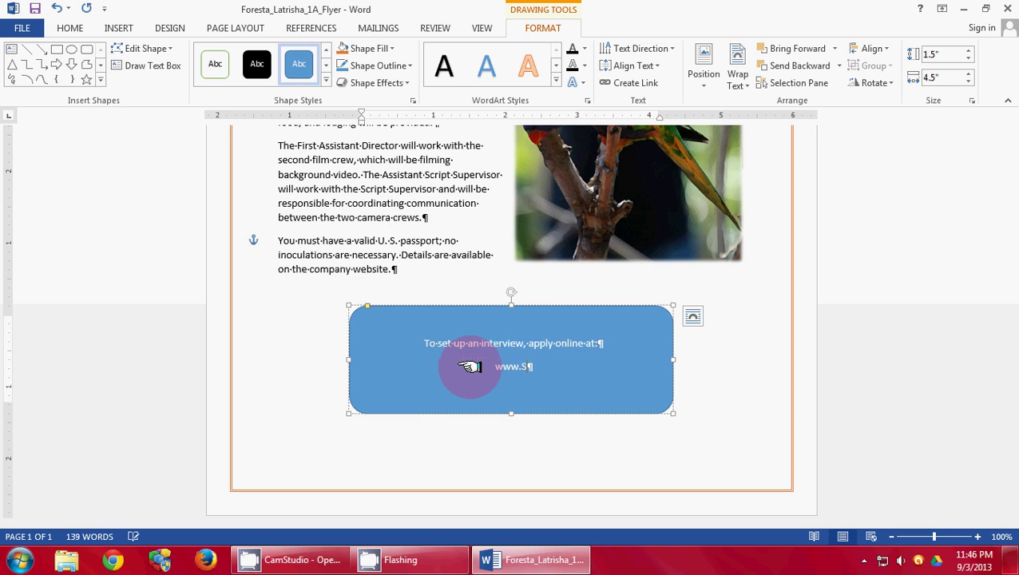
text(turgeonPoint)
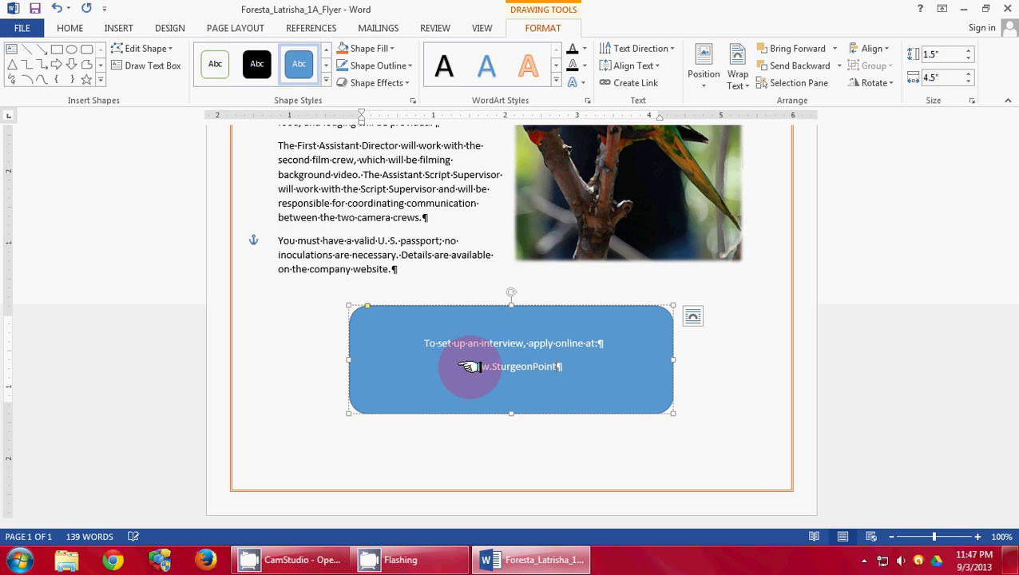
text(Productions)
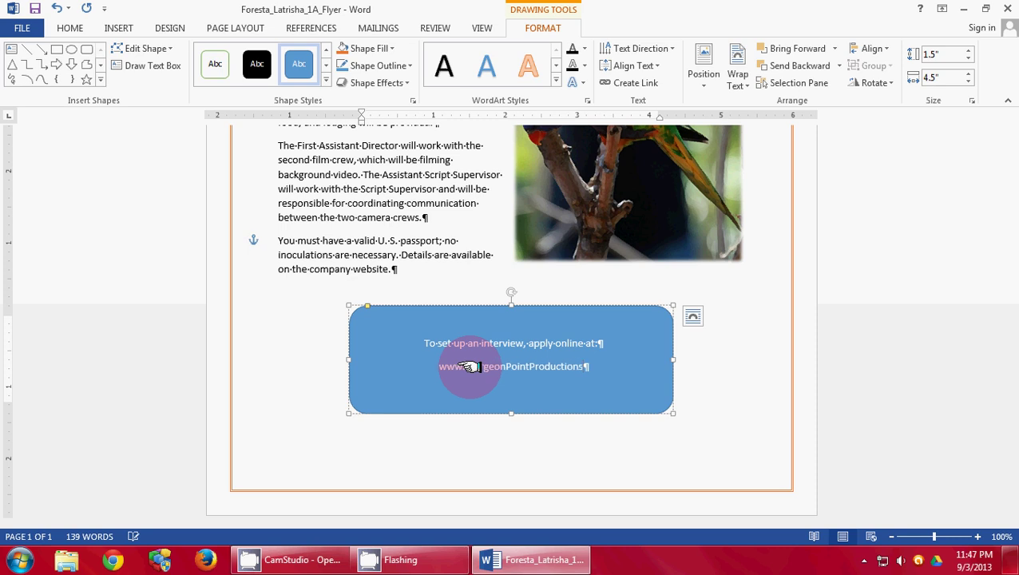
text(.)
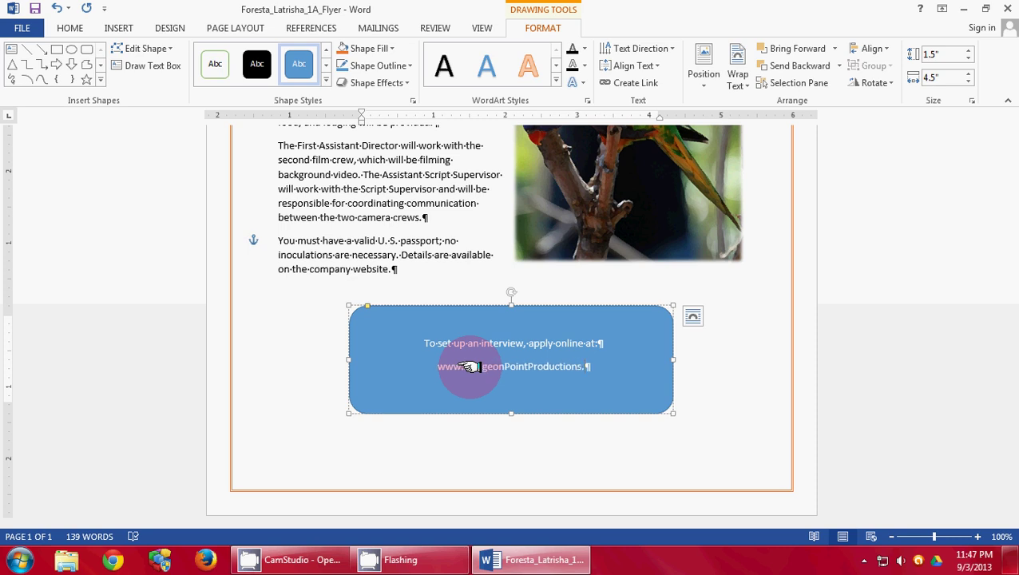
text(om)
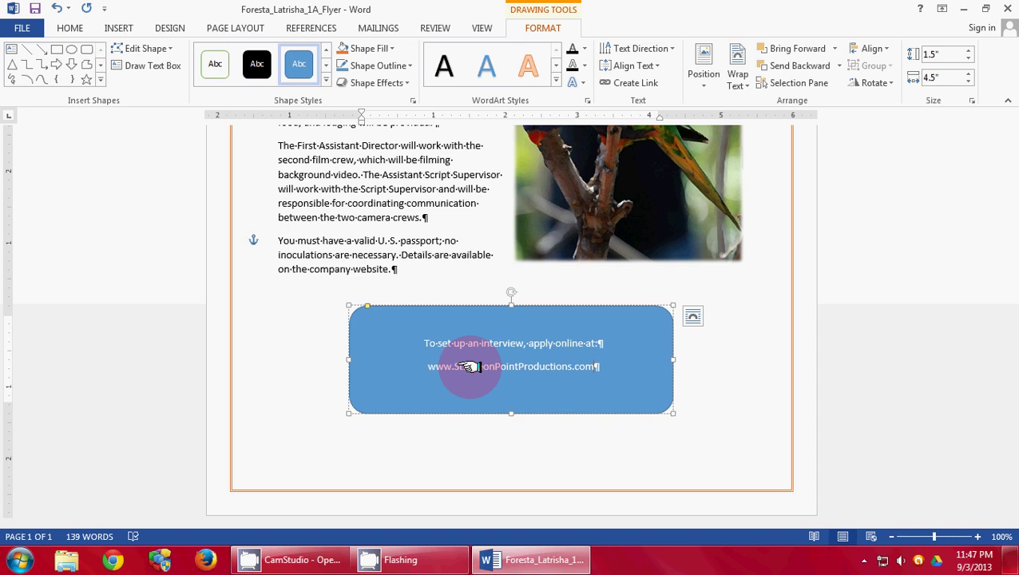
key(ctrl+a)
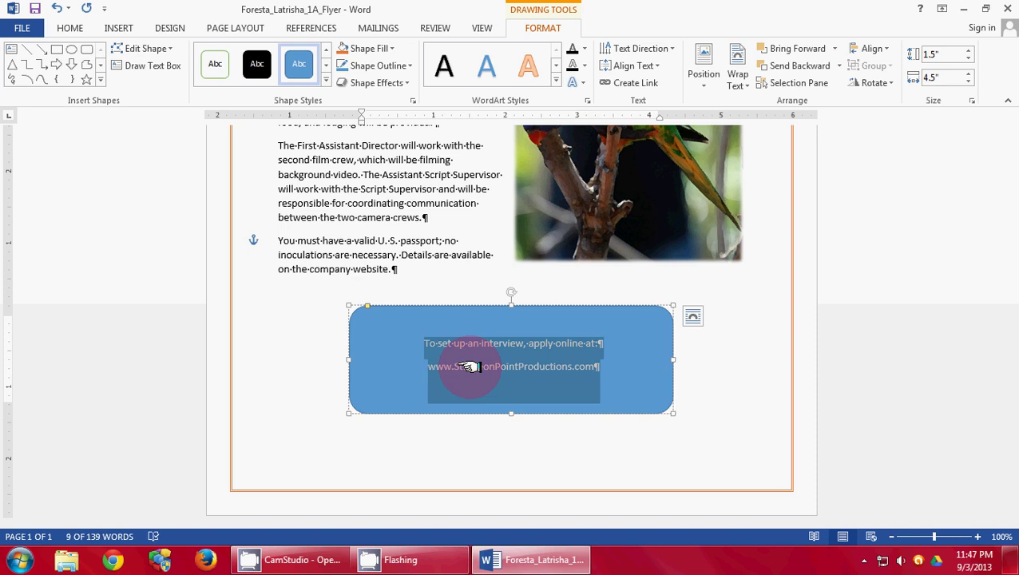
Format the blue shape's text as bold, 16 point, black.
right_click(488, 368)
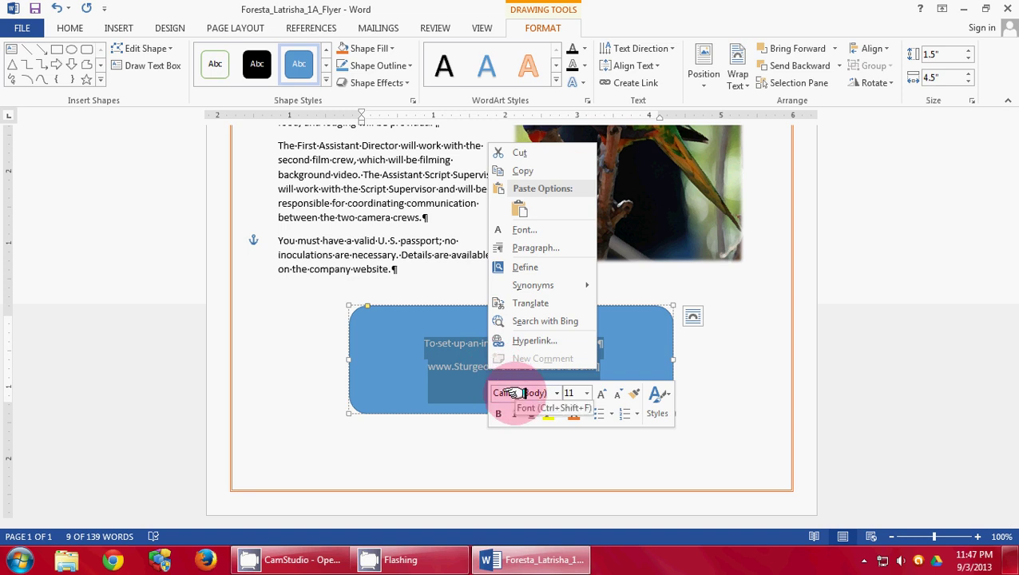
click(501, 412)
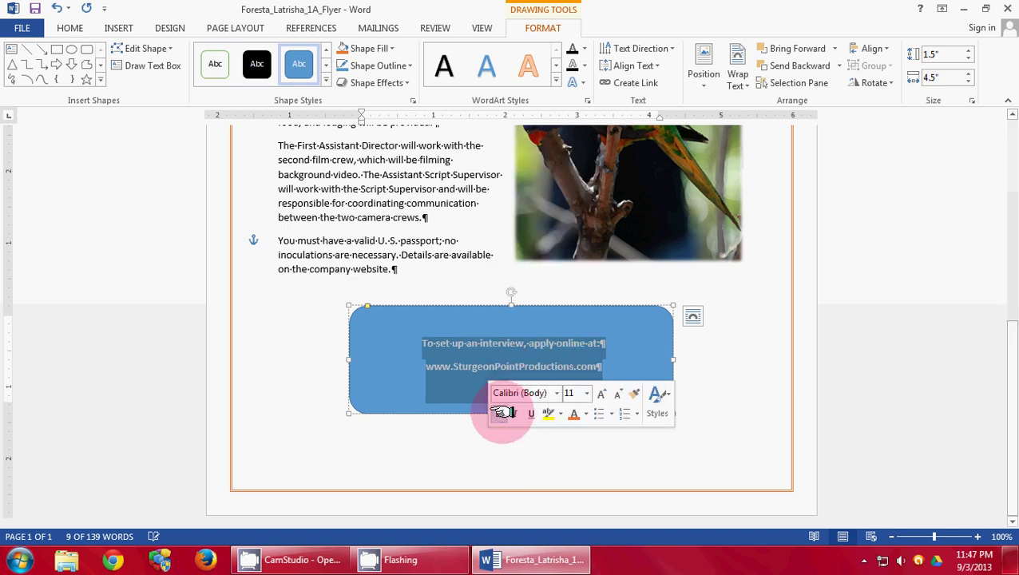
click(587, 393)
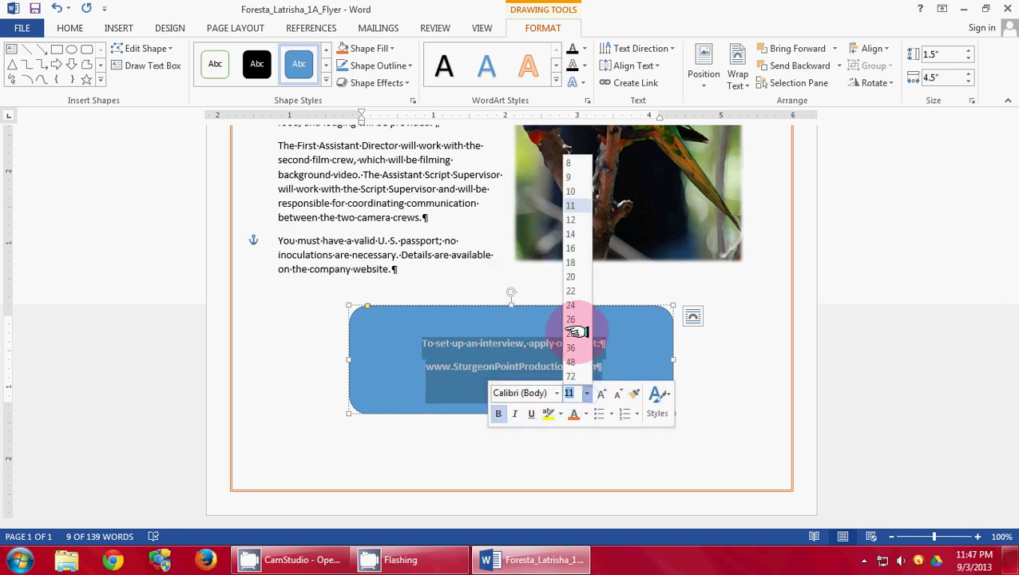
click(578, 247)
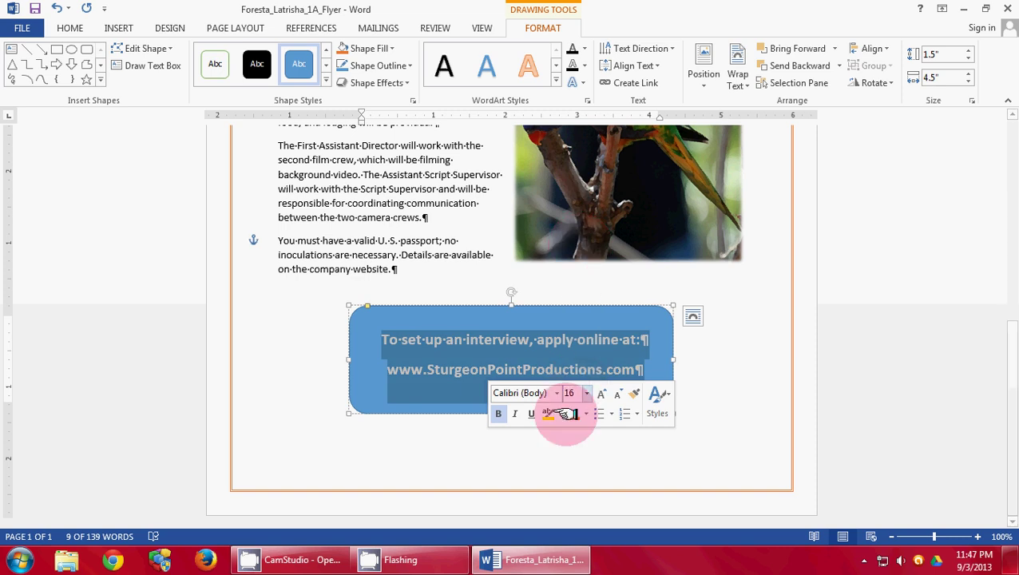
click(585, 414)
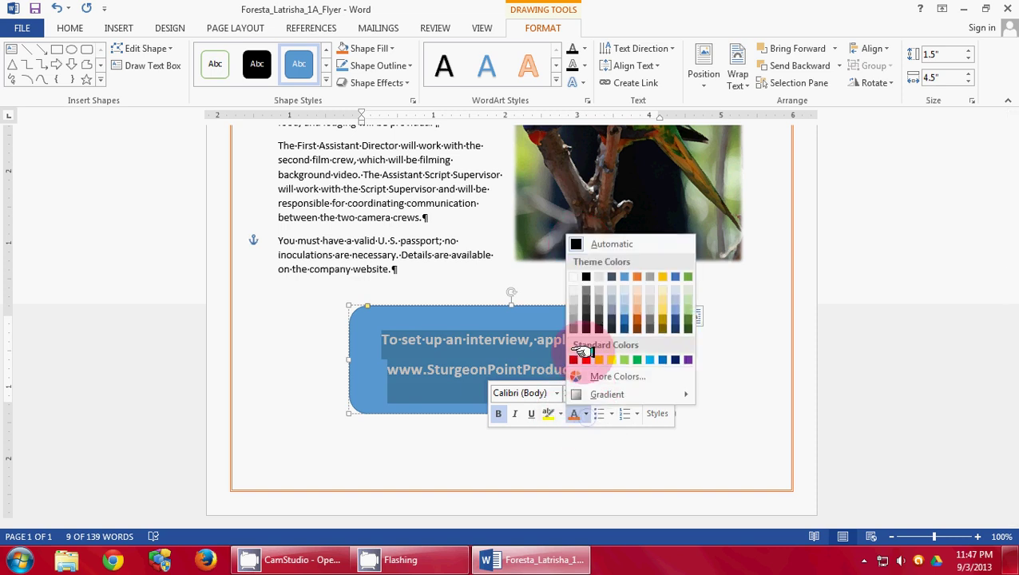
click(587, 276)
Deselect and then reselect the blue rounded shape.
click(284, 375)
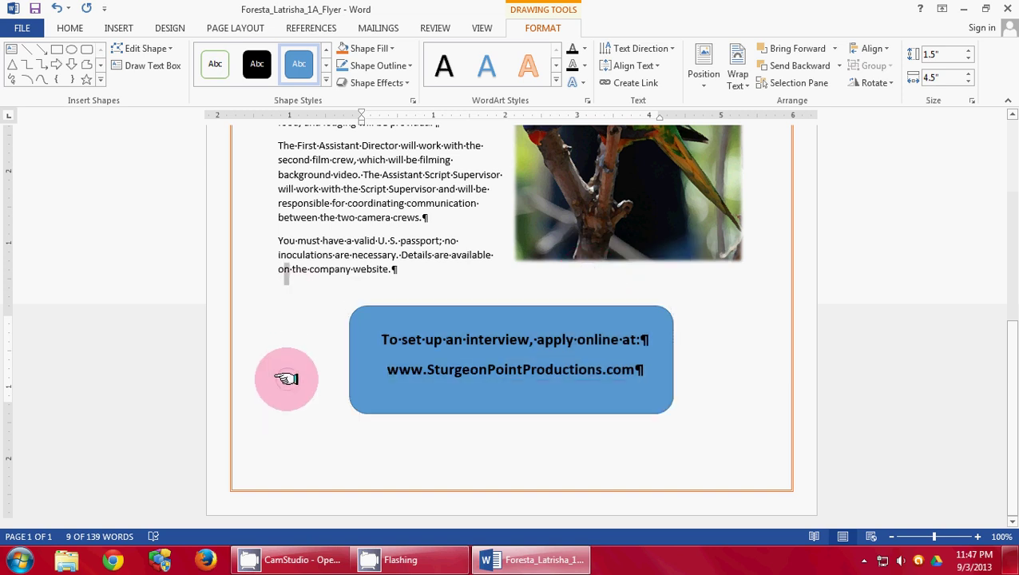
click(365, 416)
click(363, 412)
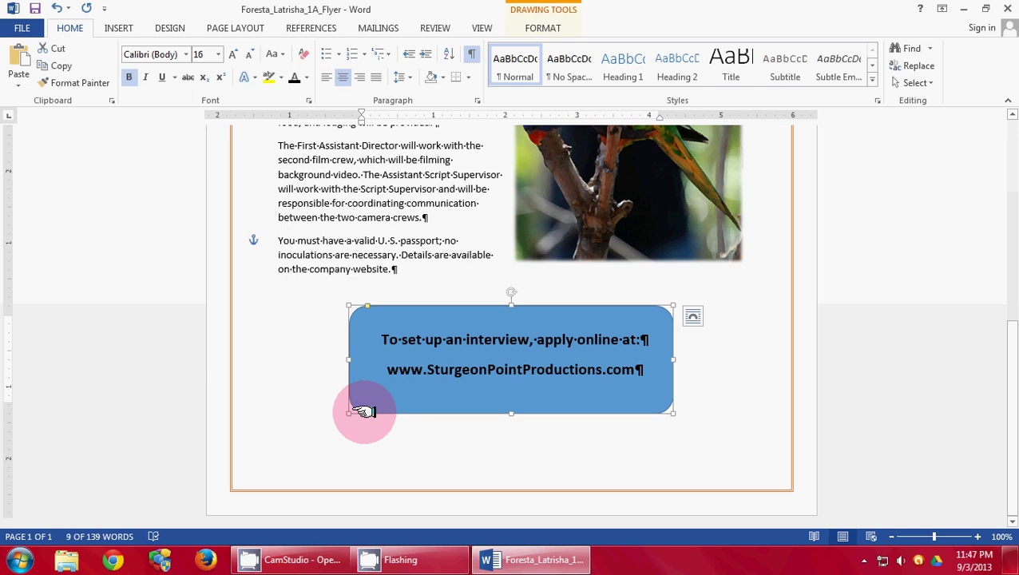
Give the rounded shape a light orange theme fill and a new theme outline colour.
click(543, 30)
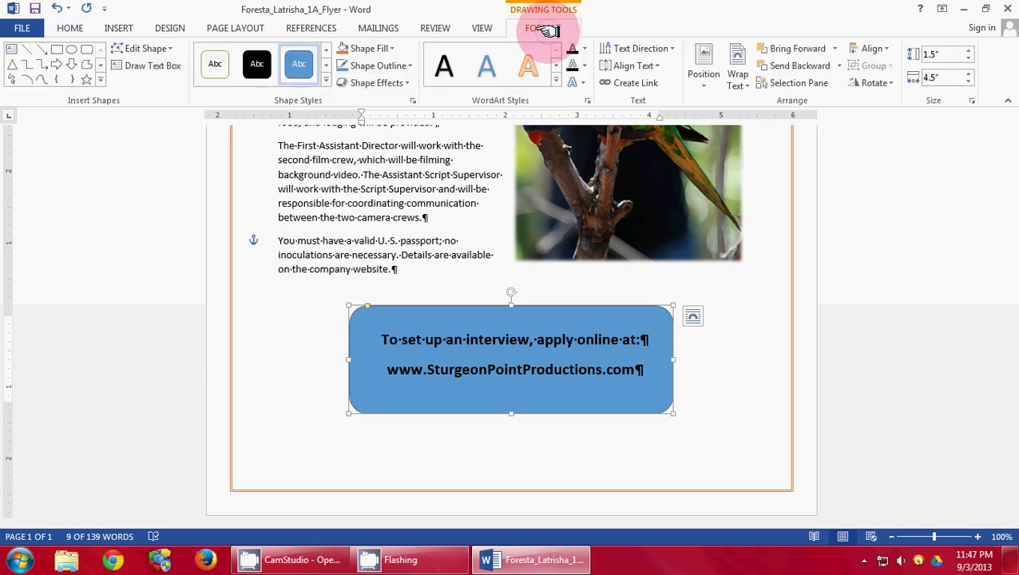
click(393, 49)
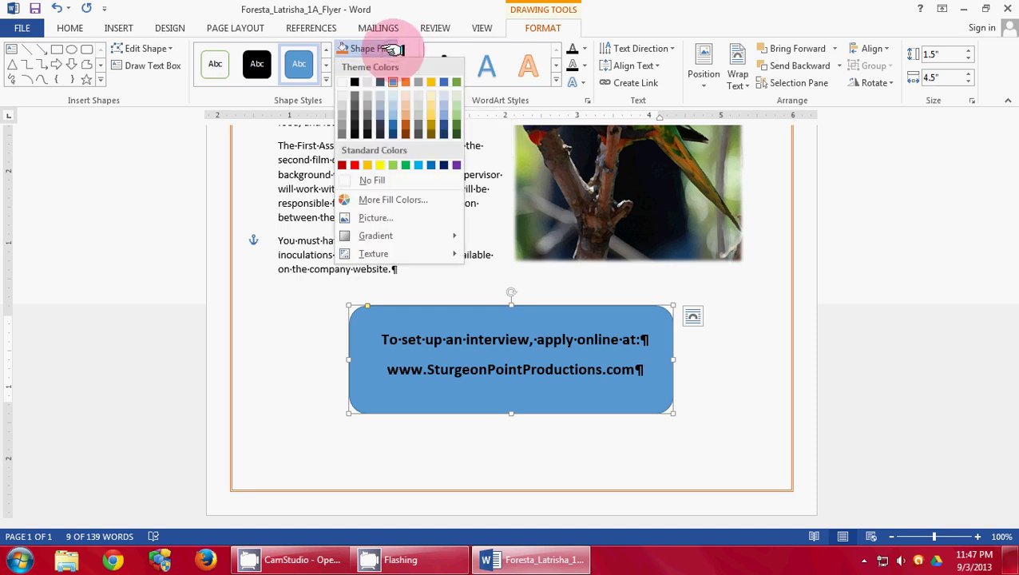
click(405, 118)
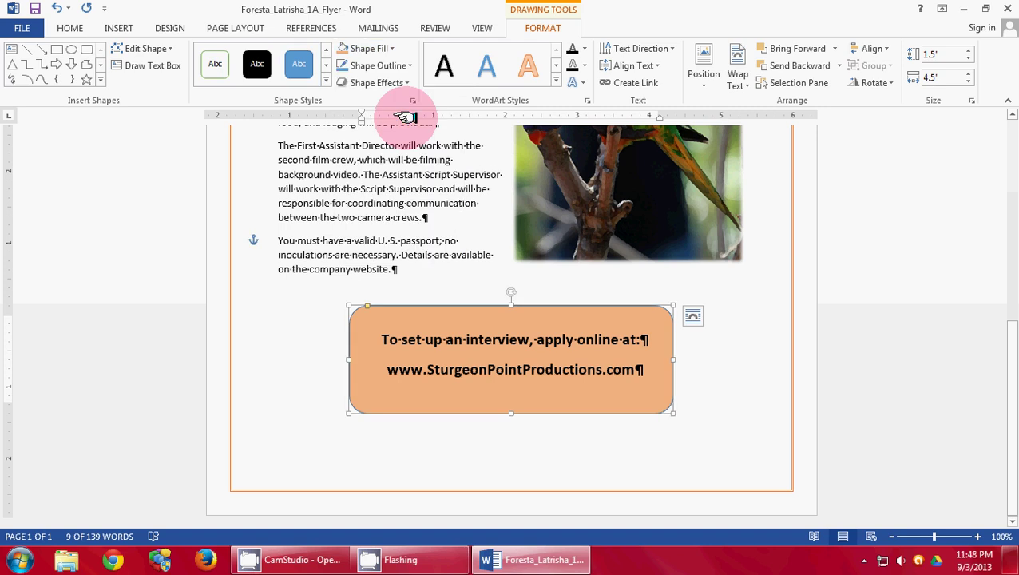
click(407, 64)
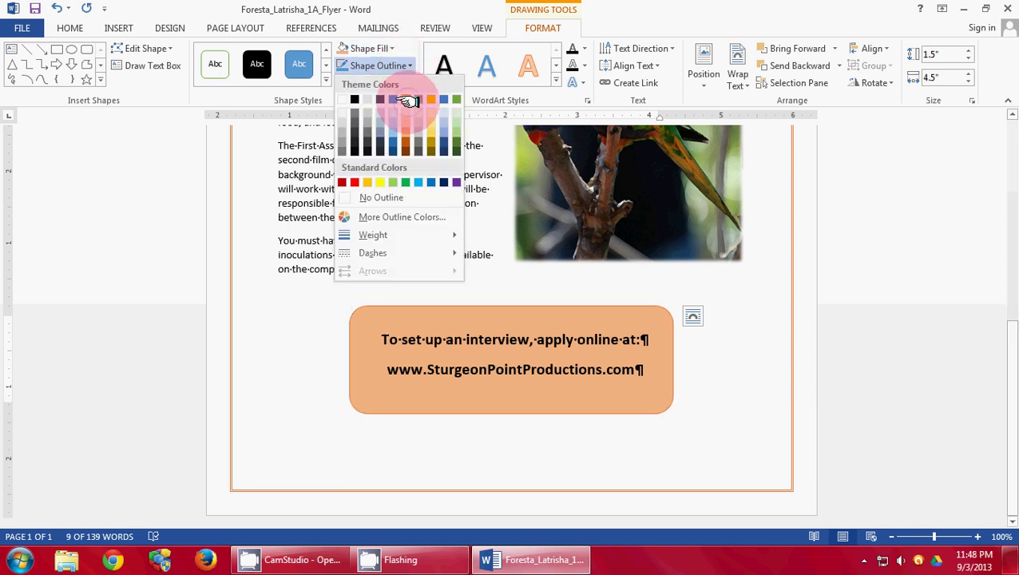
click(405, 100)
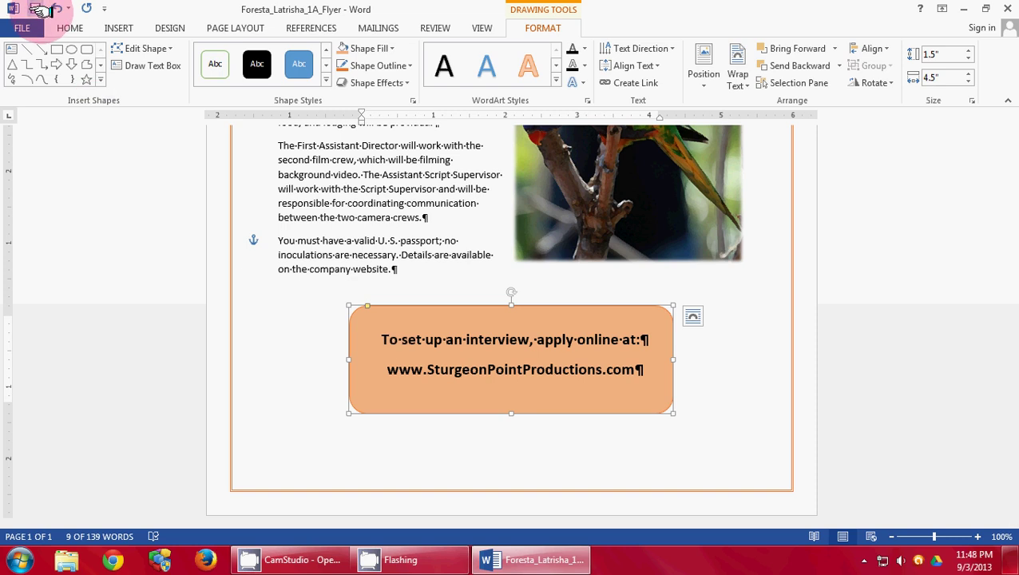
Draw a text box about 1.15" by 3.78" beneath the Internships Available title.
key(ctrl+Home)
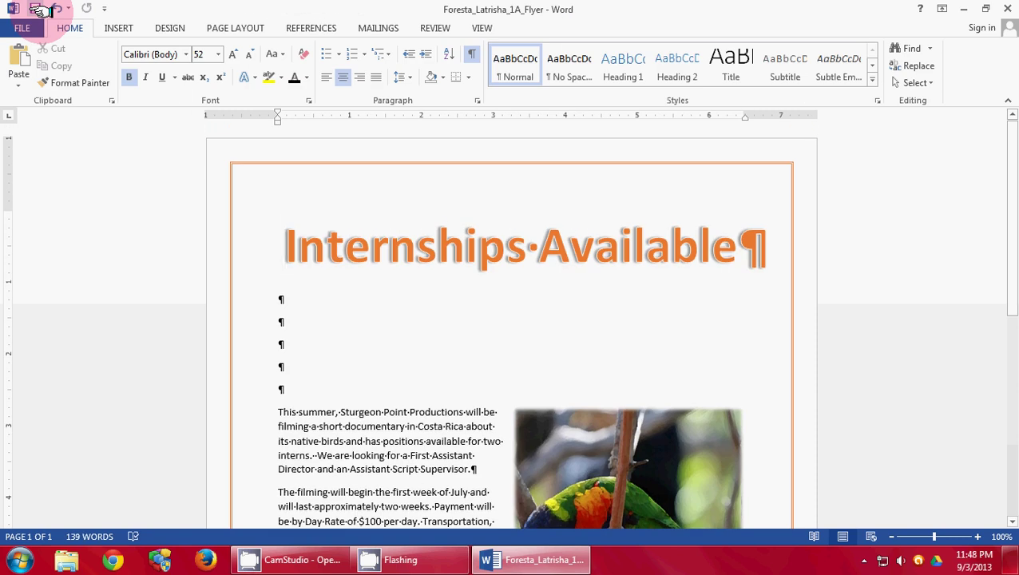
click(115, 27)
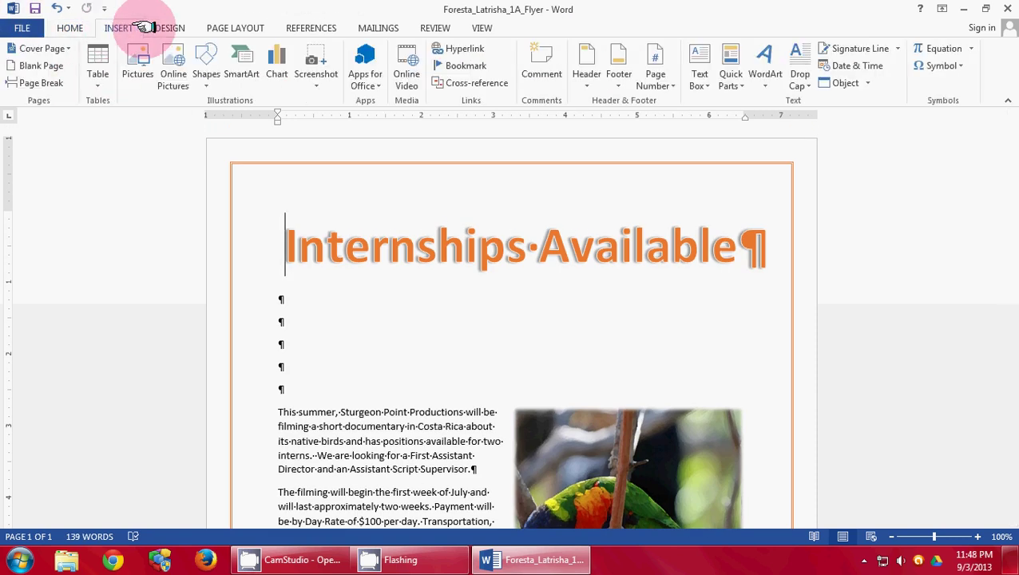
click(707, 80)
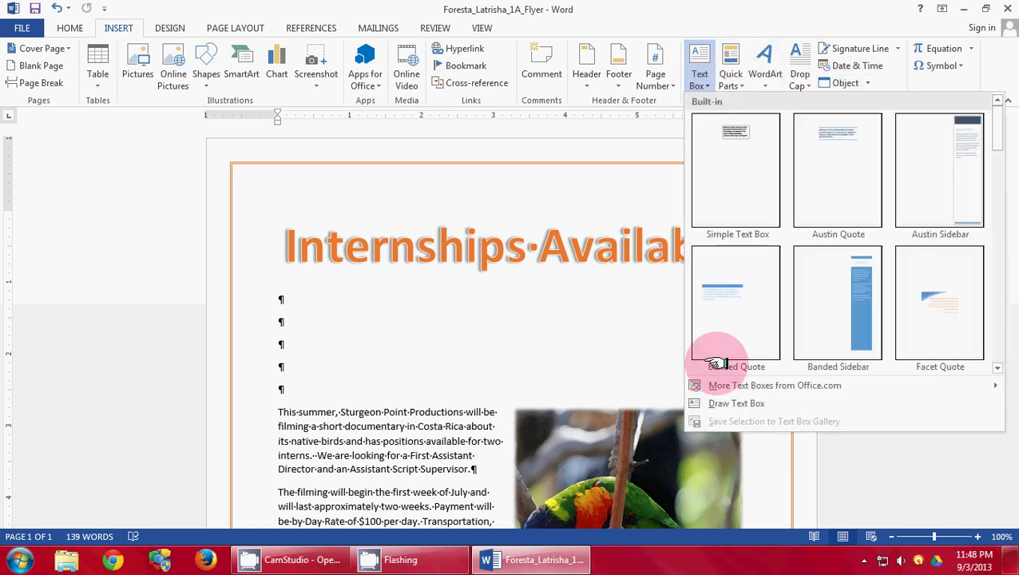
click(719, 404)
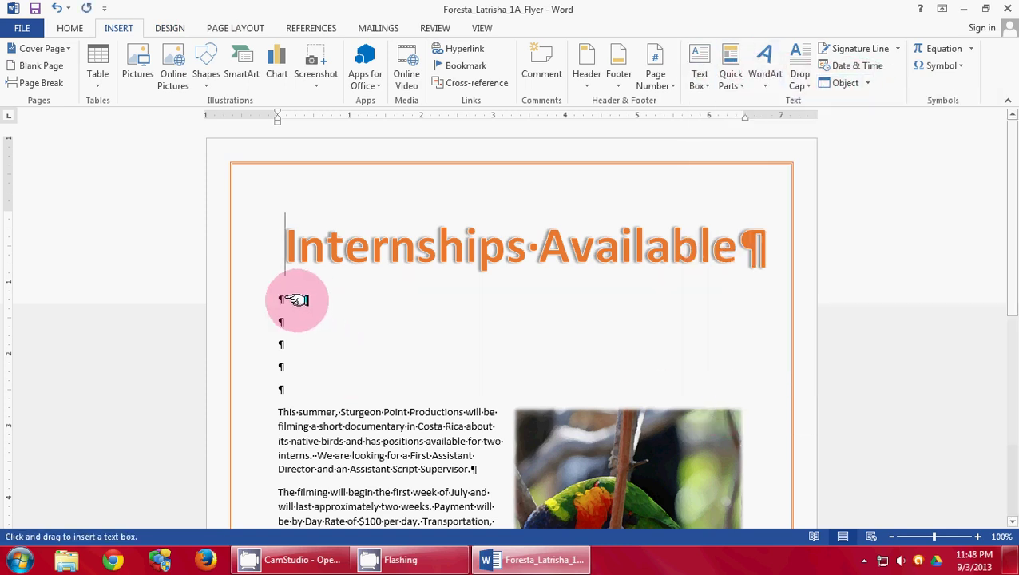
mouse_move(300, 329)
mouse_down()
mouse_move(316, 377)
mouse_move(568, 381)
mouse_up()
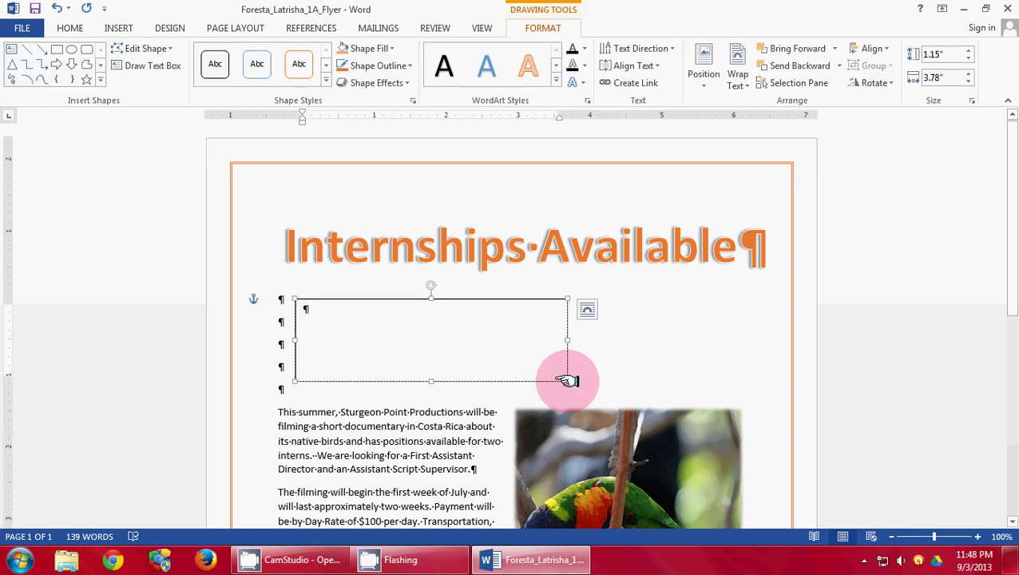
Type 'Interviews will be held:', the January 14 and 15 dates and the Career Services Conference Room line, then fix 'Januaray'.
text(Interfgv)
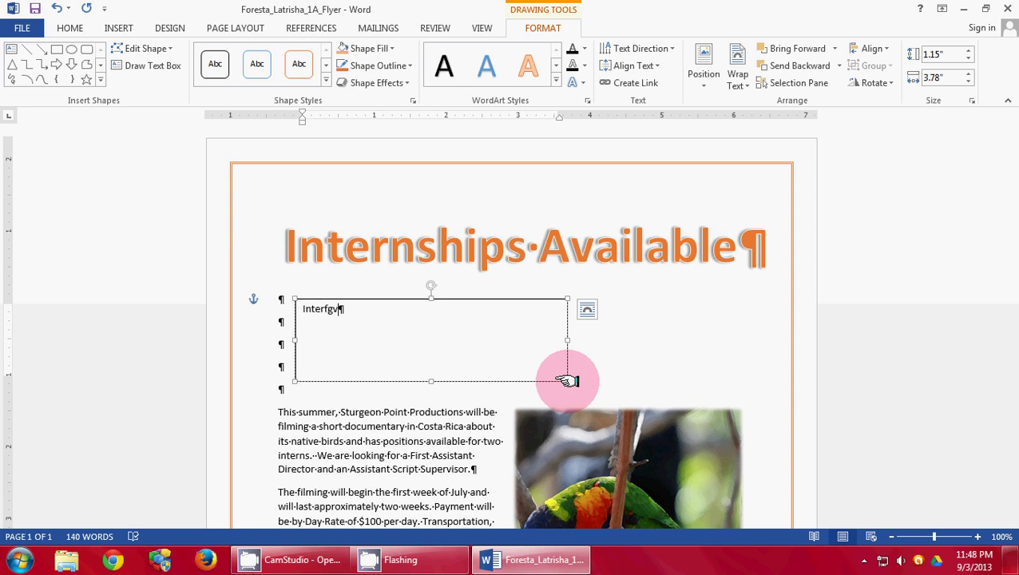
key(BackSpace)
key(BackSpace)
key(BackSpace)
text(views will be held:)
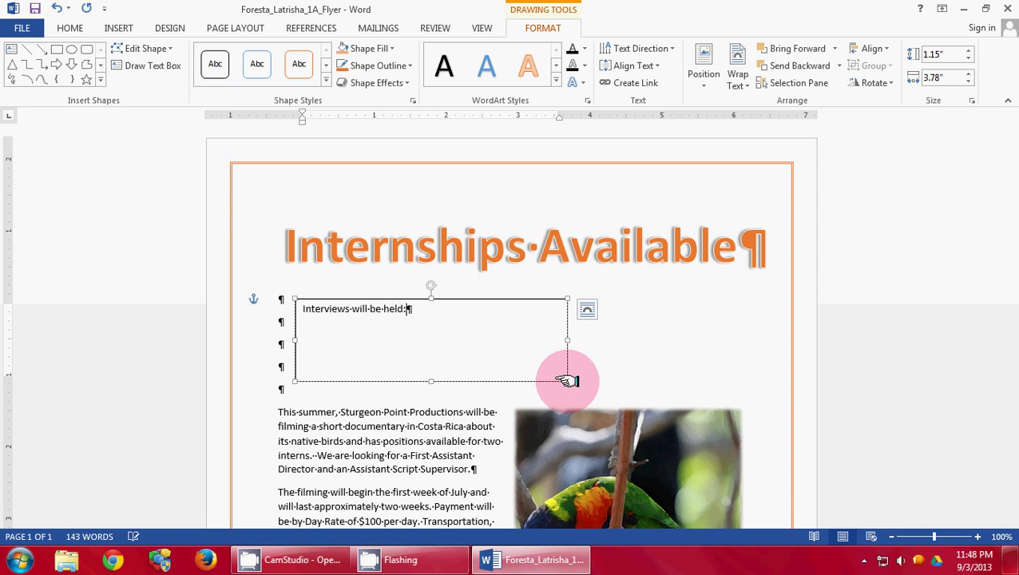
key(Return)
text(Friday and Saturda)
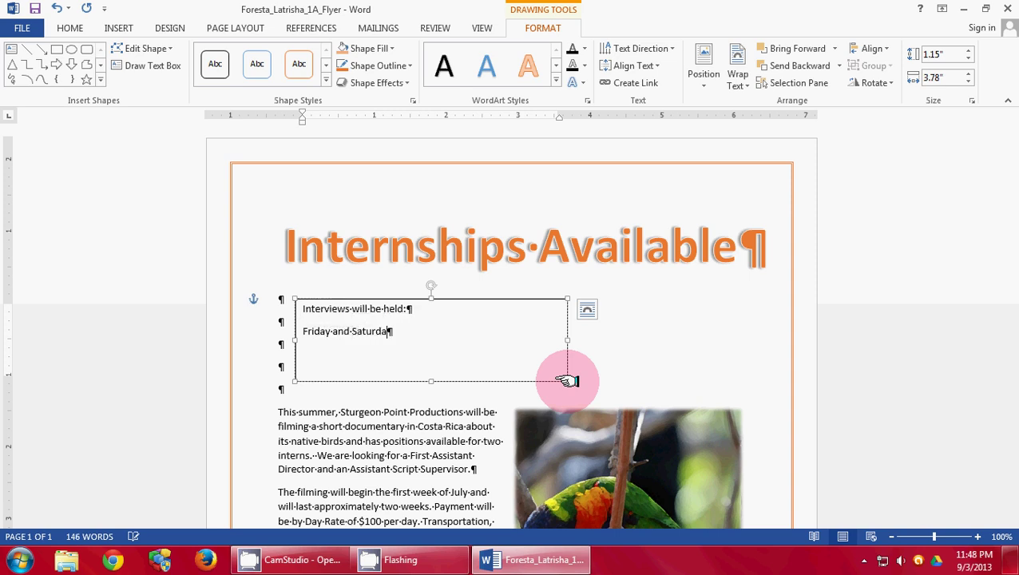
text(y, Januaray 14 a)
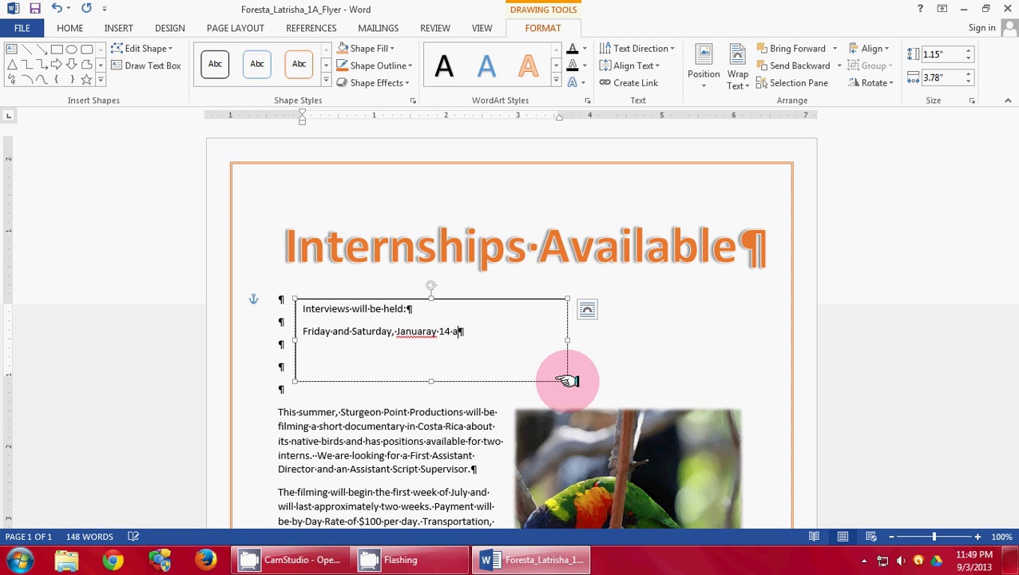
text(nd 15)
key(Return)
text(In the Car)
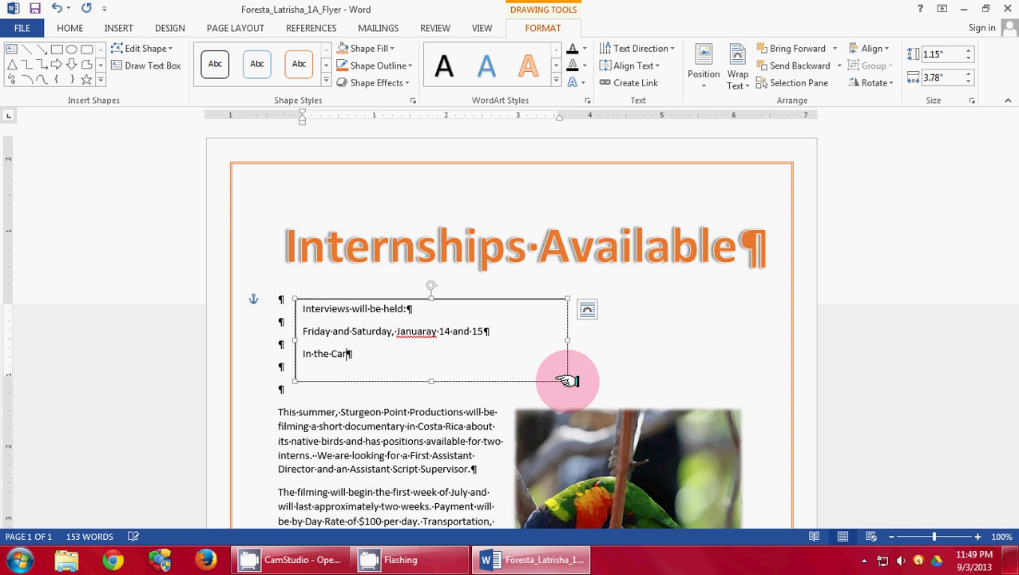
text(eer Services Conf)
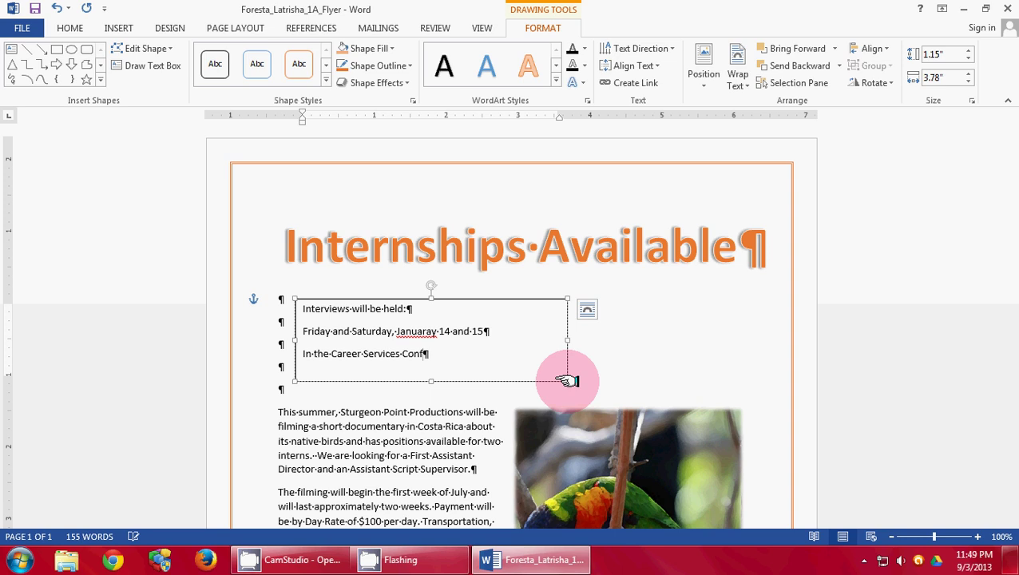
text(erence Room)
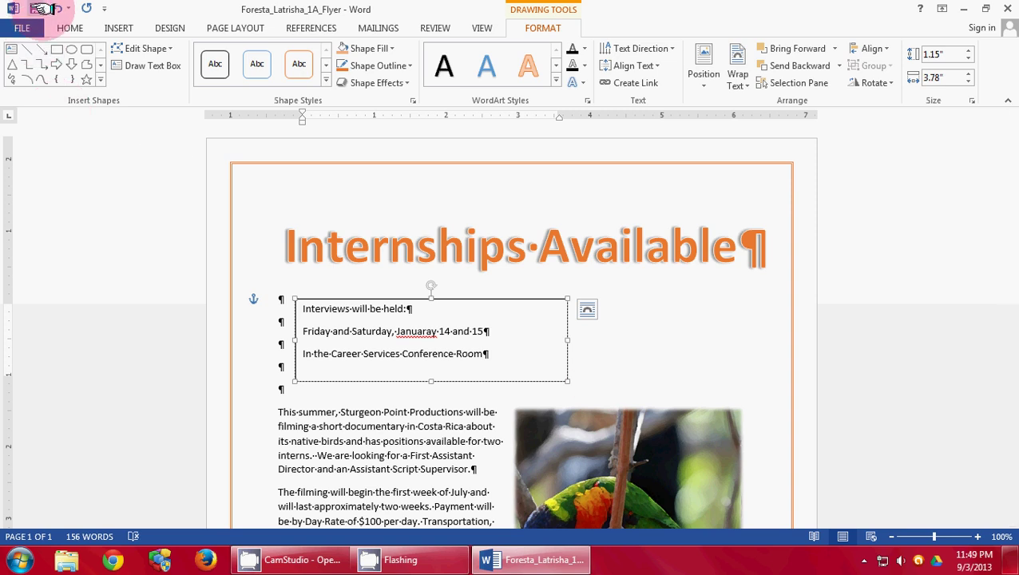
right_click(423, 332)
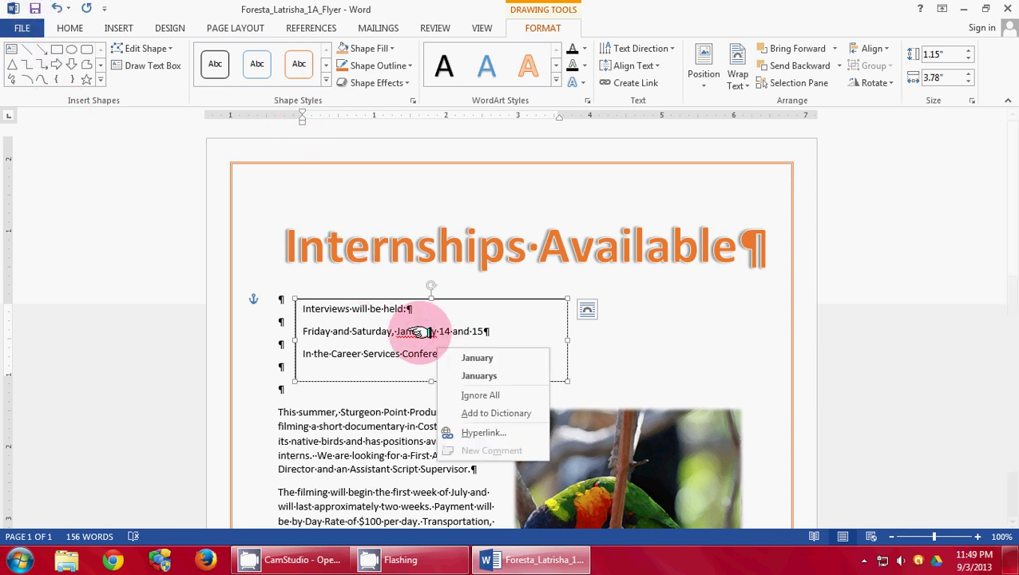
click(465, 357)
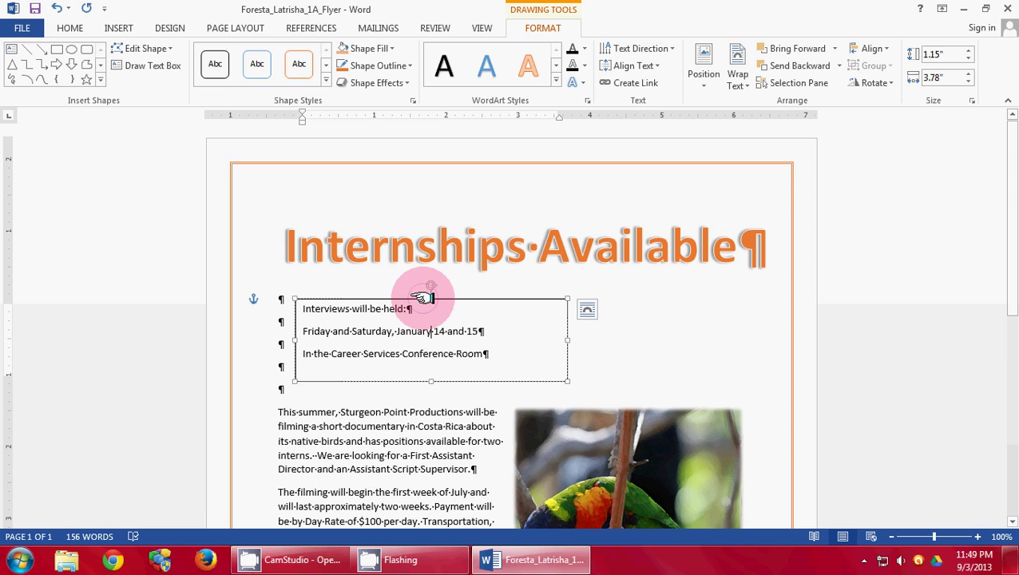
Position the text box centred relative to Page, 1.25" below Margin vertically.
drag(423, 297, 509, 288)
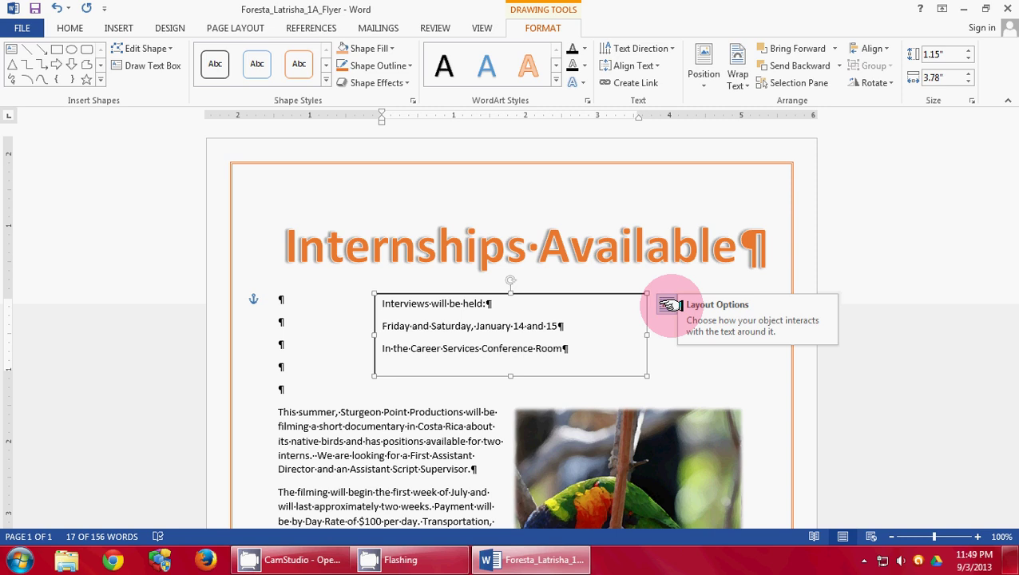
click(668, 304)
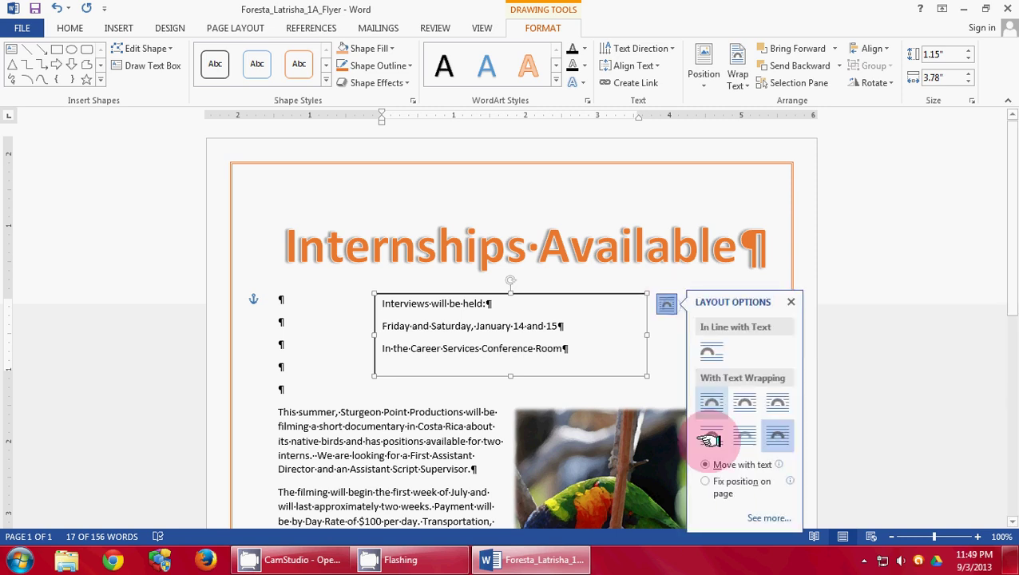
click(773, 515)
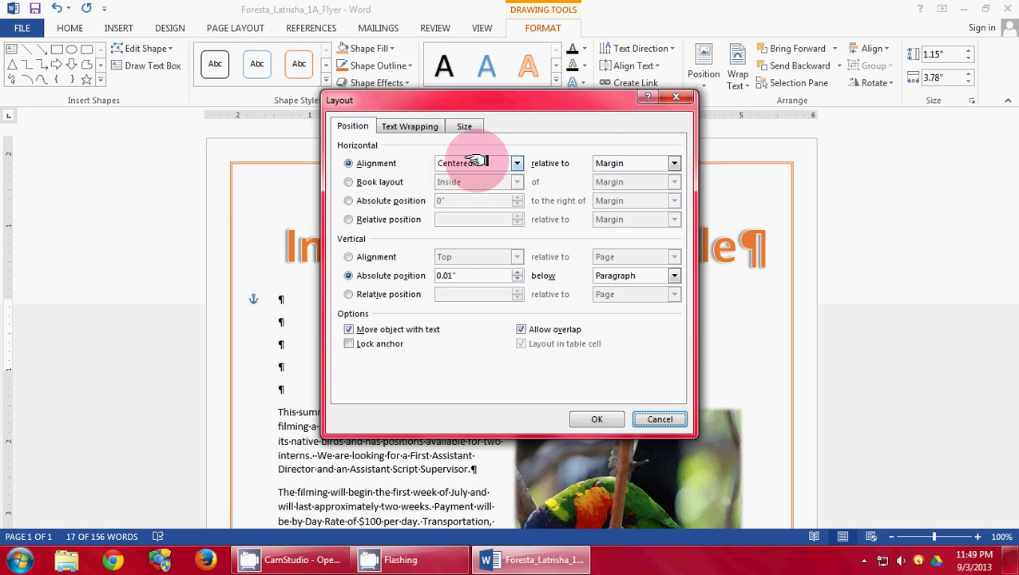
click(674, 163)
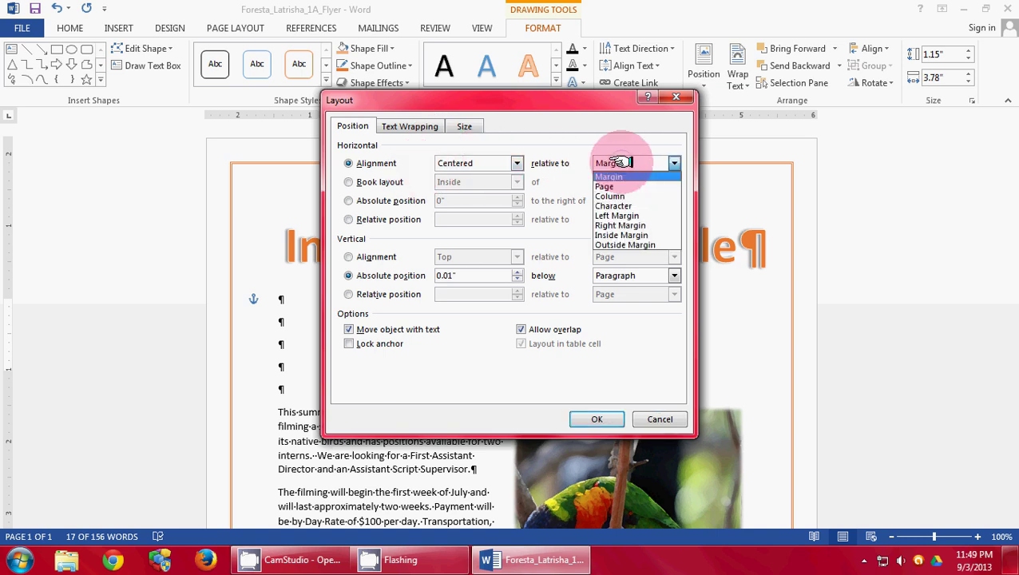
click(631, 182)
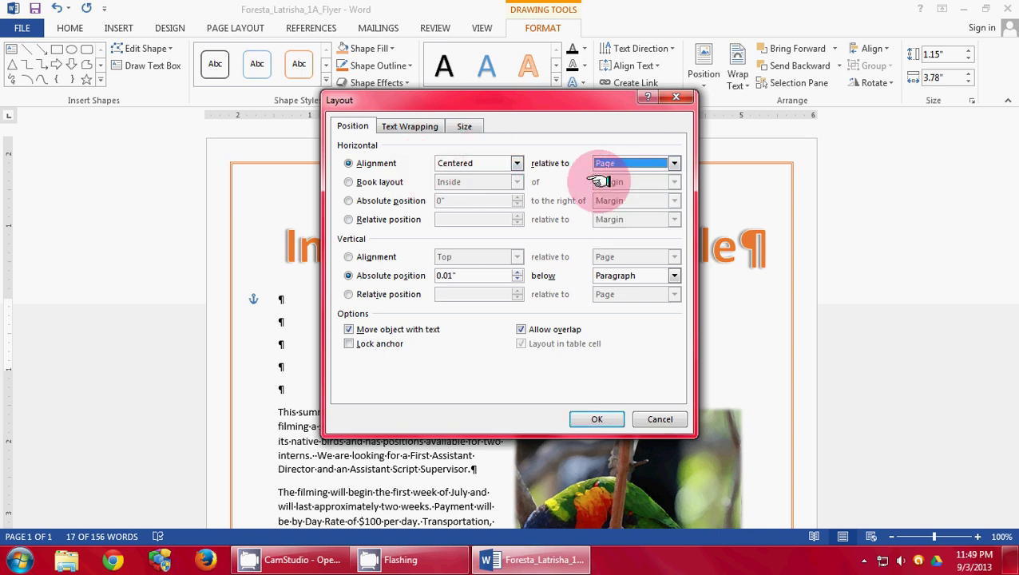
drag(471, 276, 393, 276)
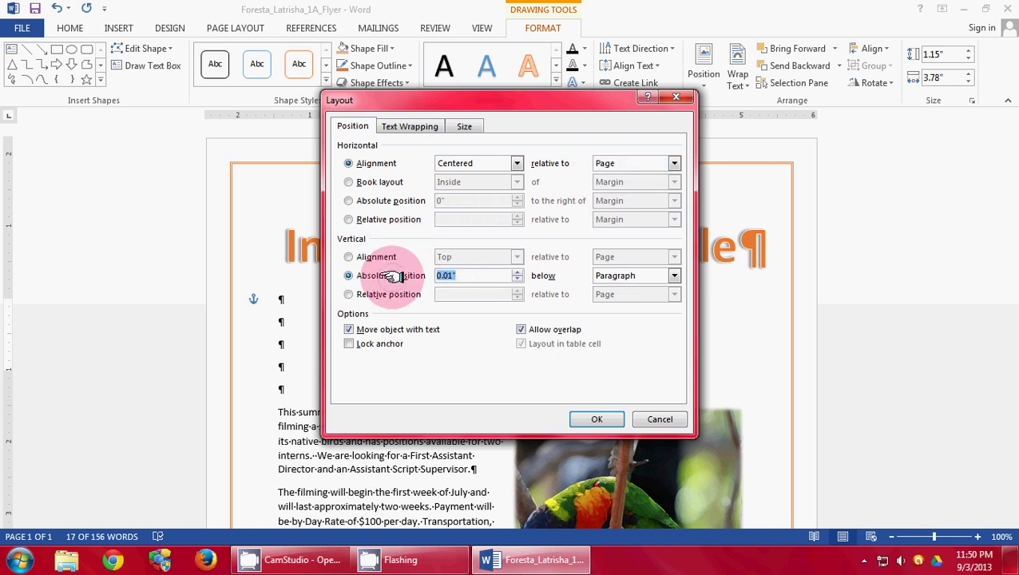
text(1.25)
click(635, 277)
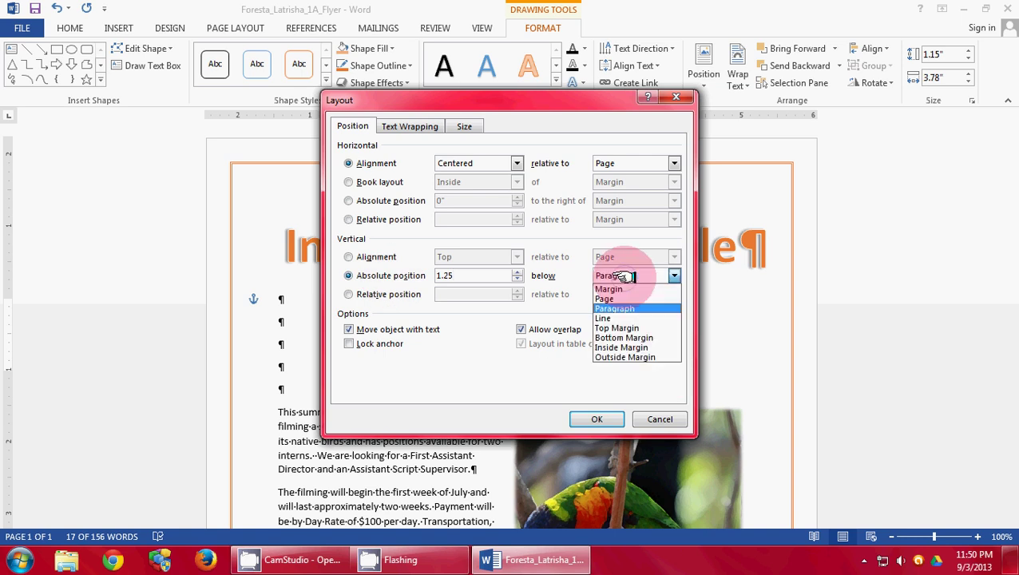
click(631, 289)
click(596, 419)
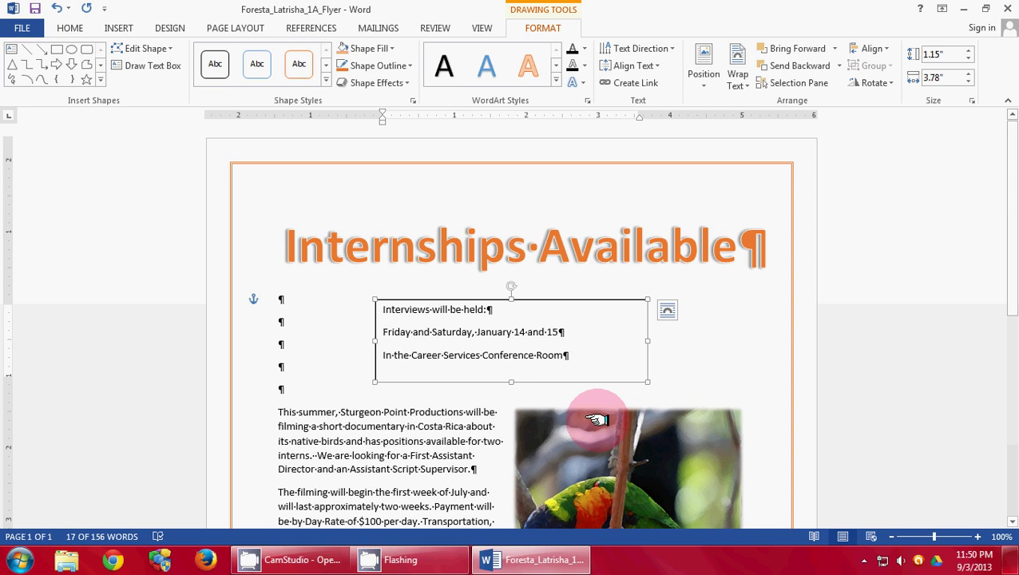
Make all text box lines 16 pt and bold.
key(ctrl+a)
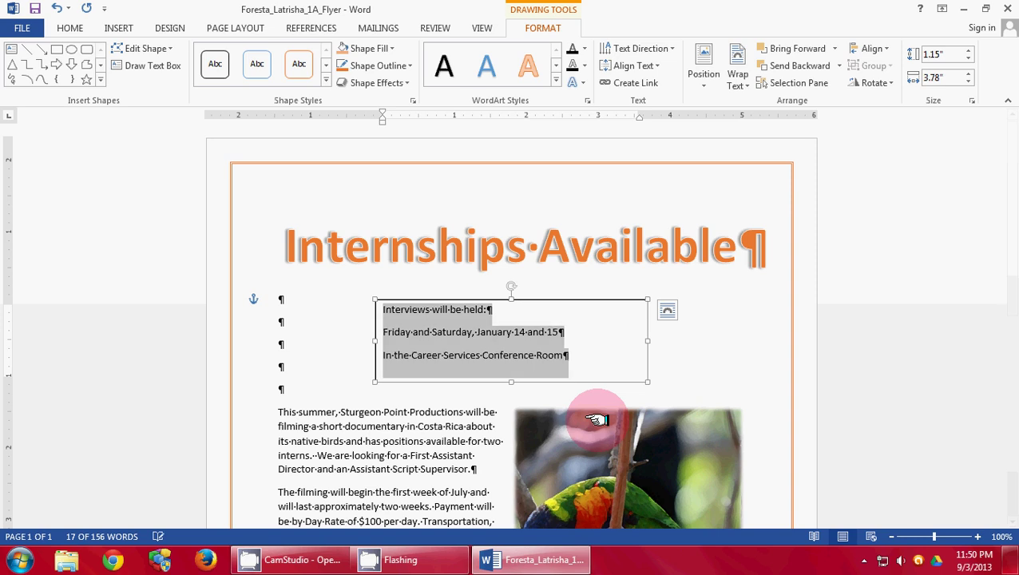
right_click(427, 336)
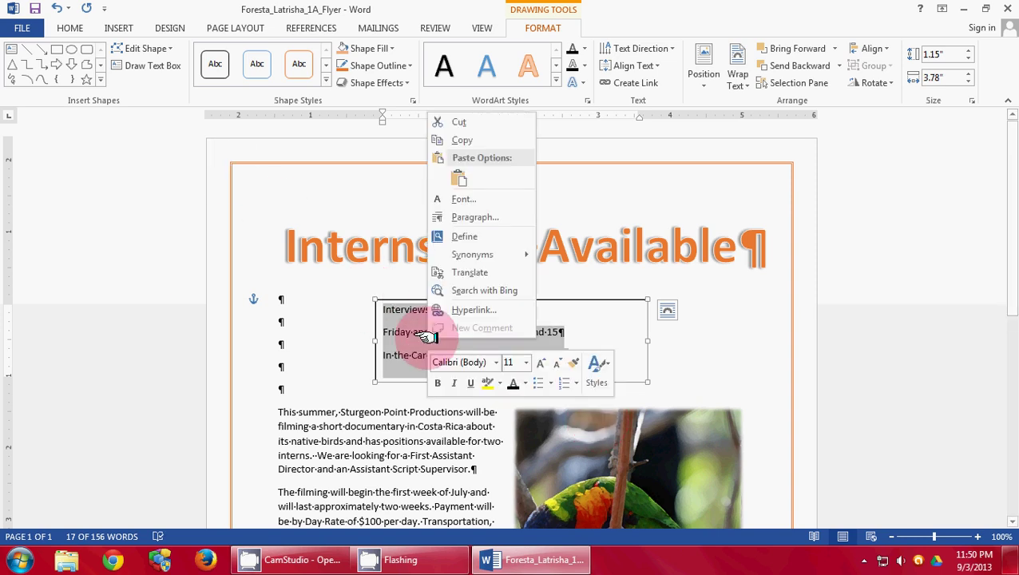
click(527, 362)
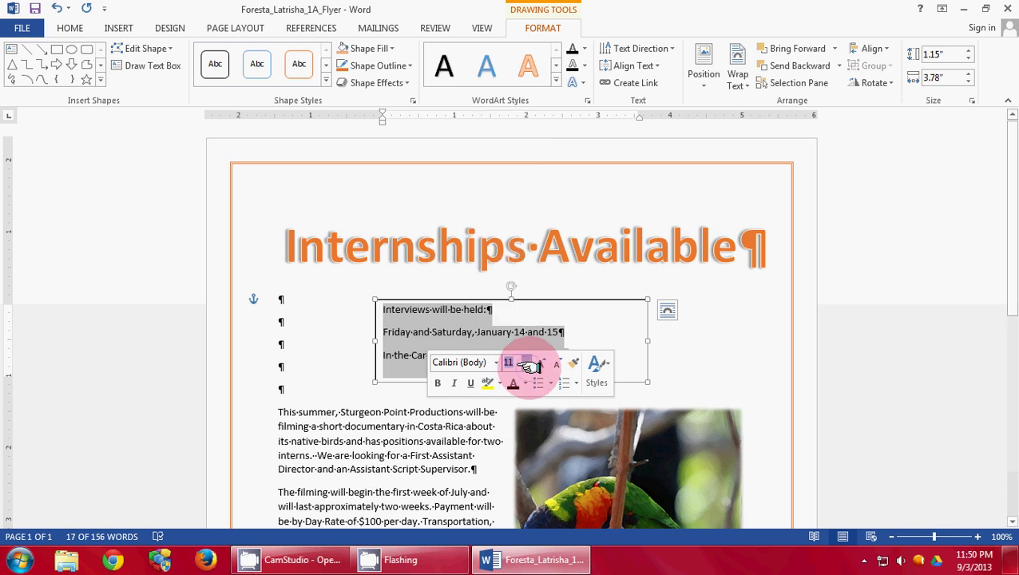
click(511, 217)
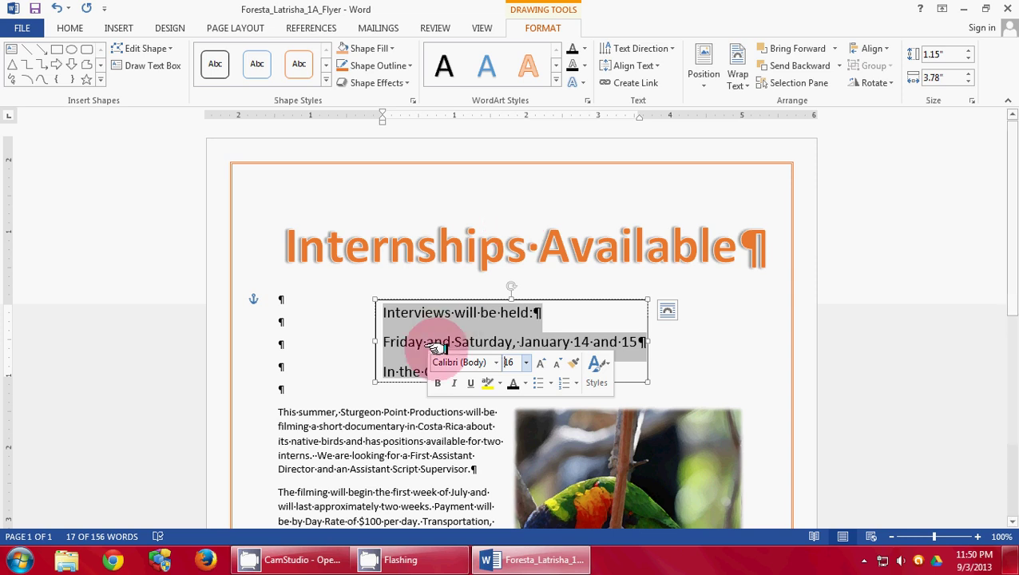
click(437, 382)
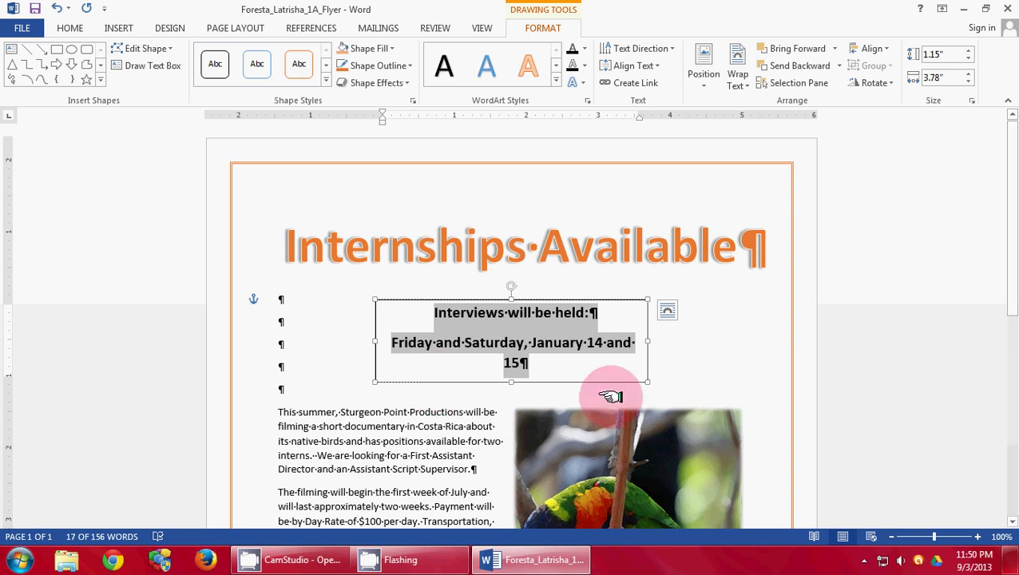
Resize the text box to 1.28" by 4.24" so all three lines fit.
click(732, 386)
click(485, 382)
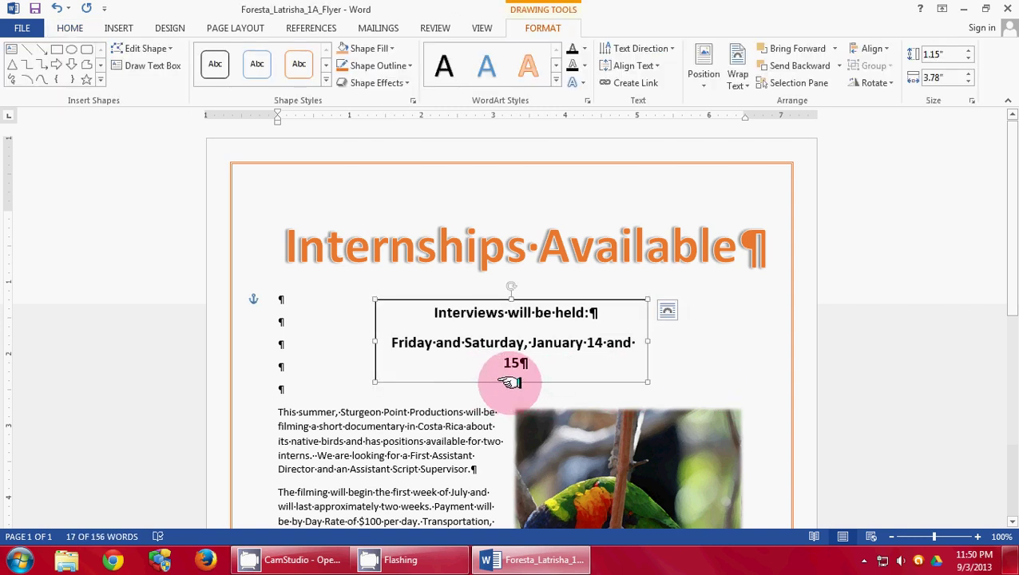
drag(510, 382, 520, 405)
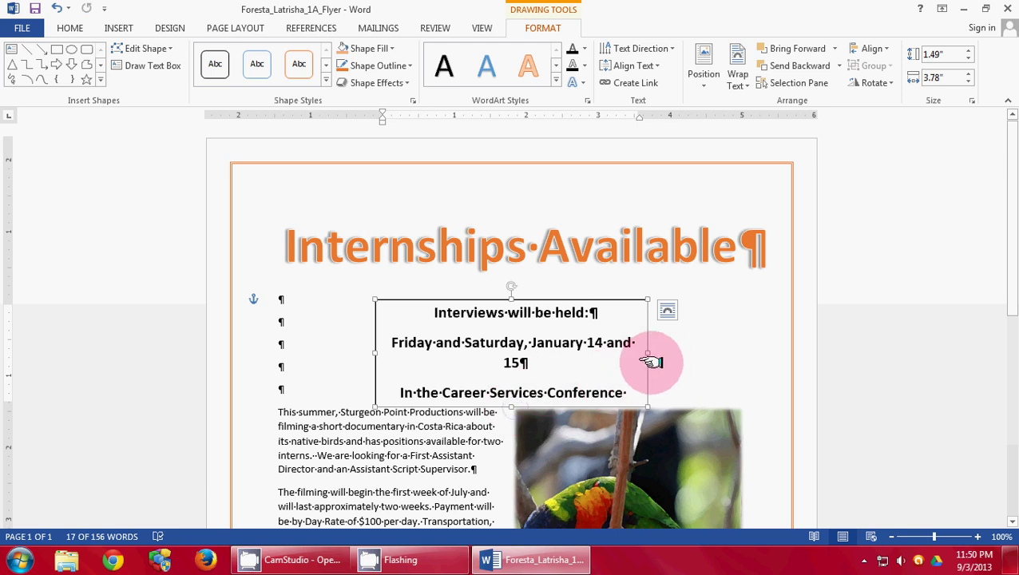
drag(648, 353, 681, 359)
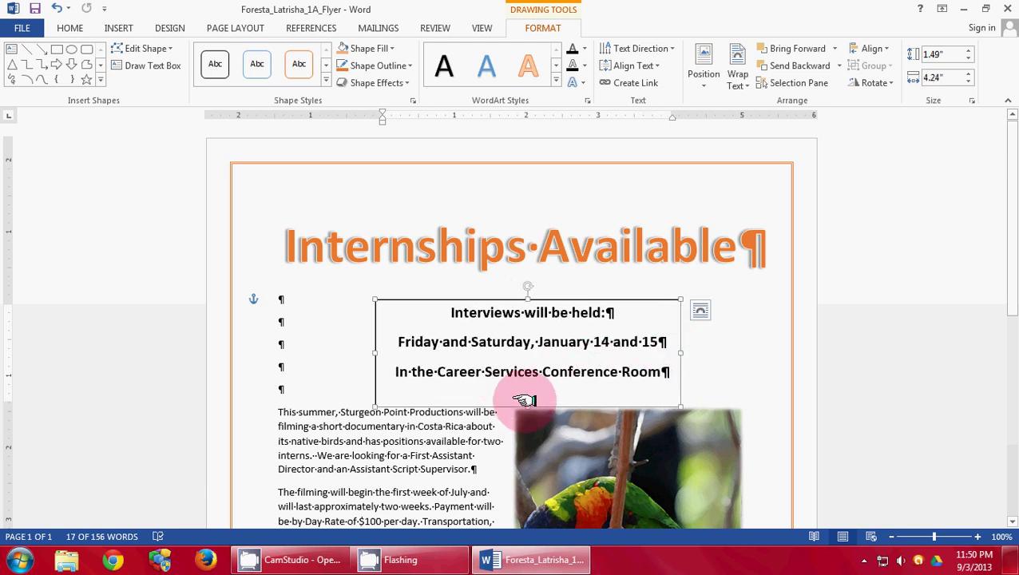
drag(527, 405, 530, 391)
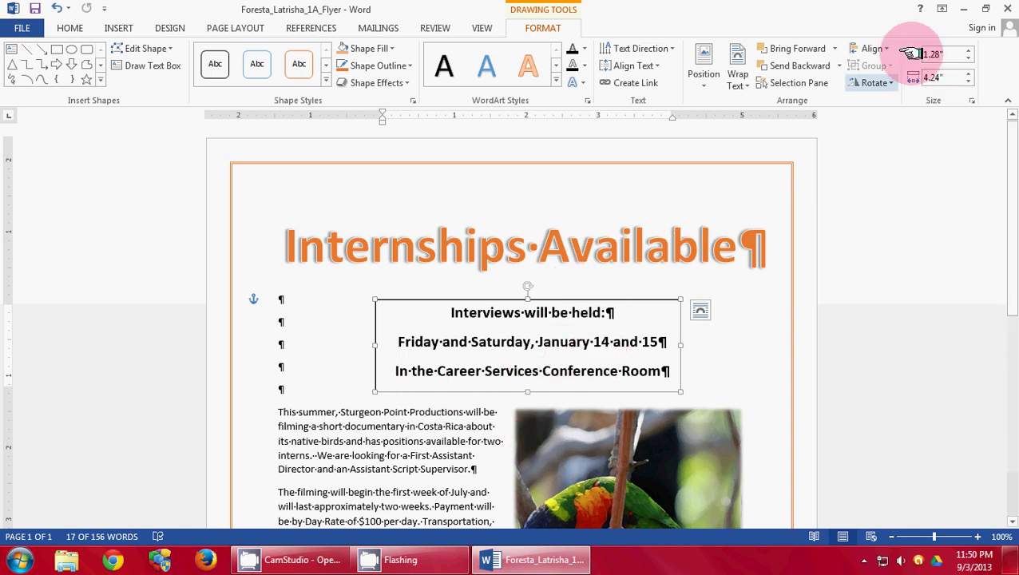
Set the resized text box's horizontal alignment to Centered relative to Page.
click(700, 310)
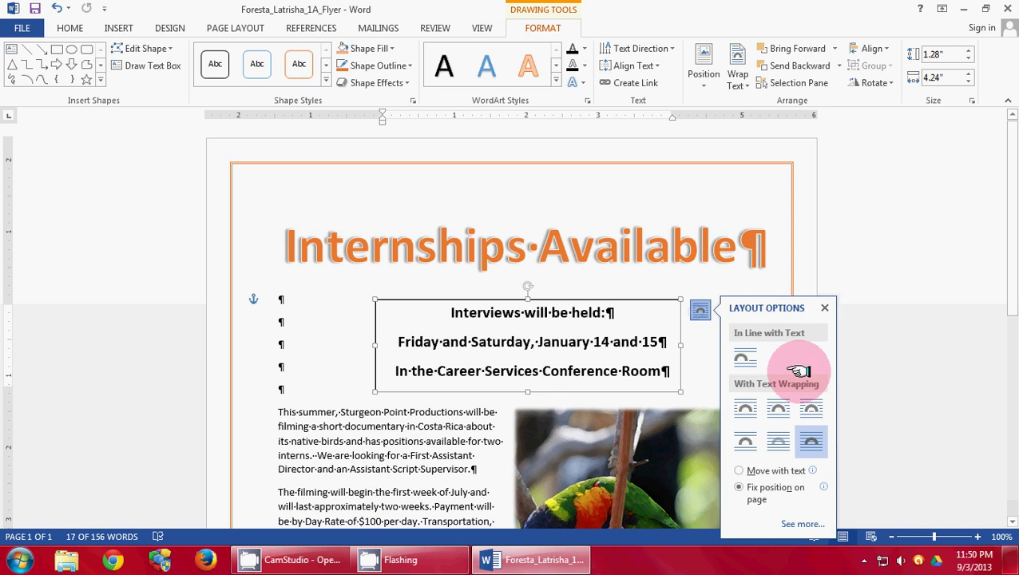
click(793, 523)
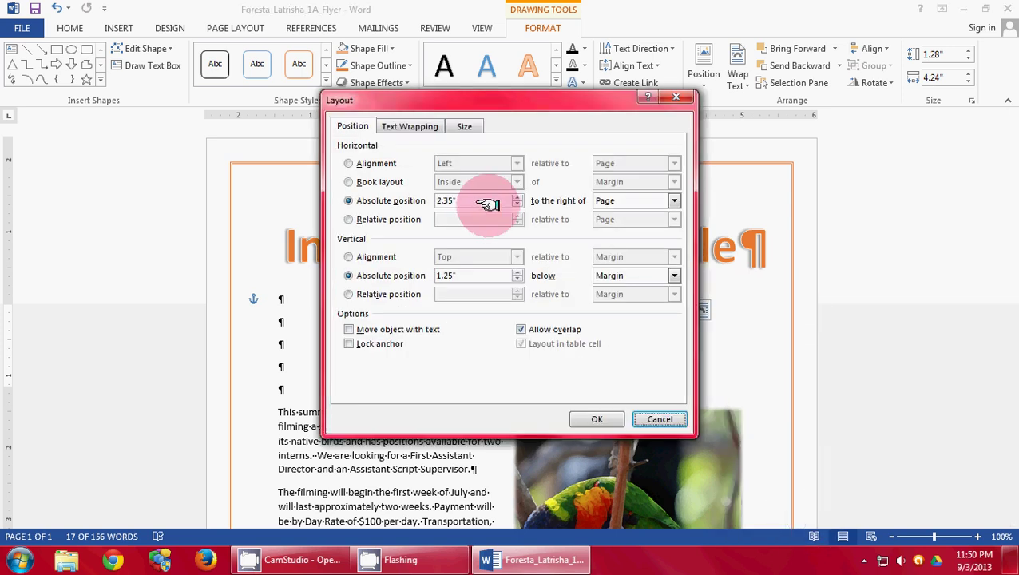
click(348, 163)
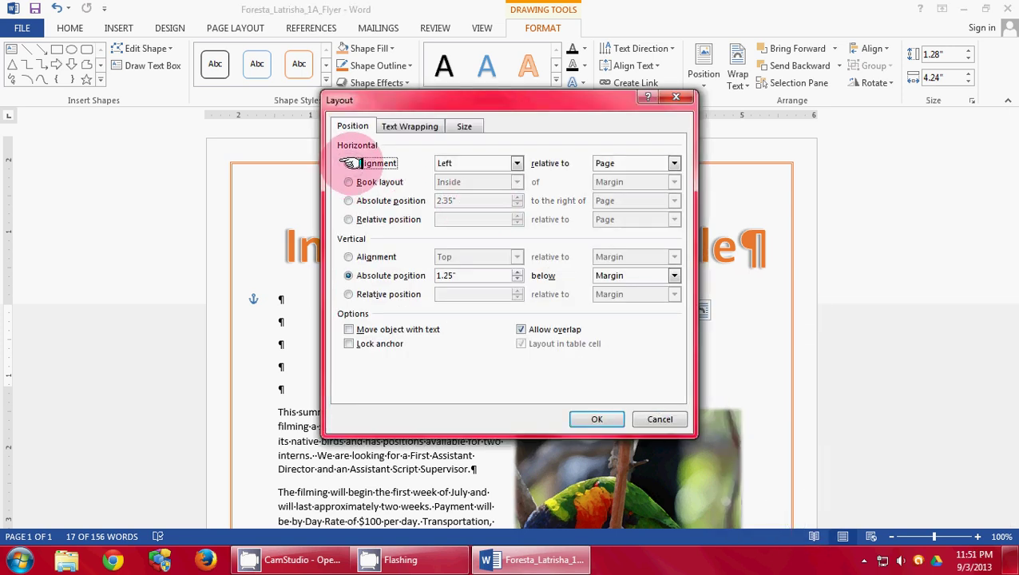
click(519, 163)
click(512, 188)
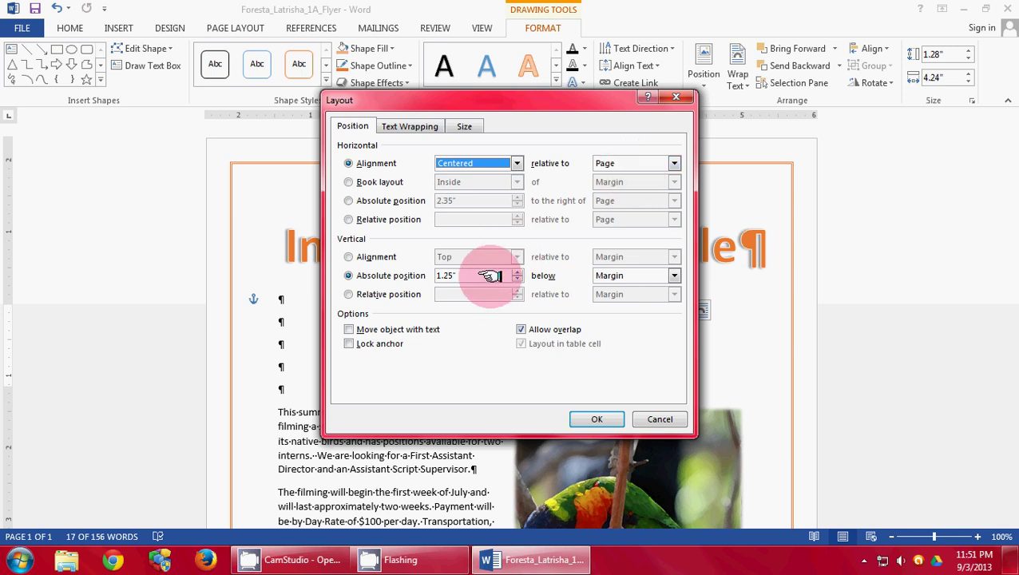
click(613, 415)
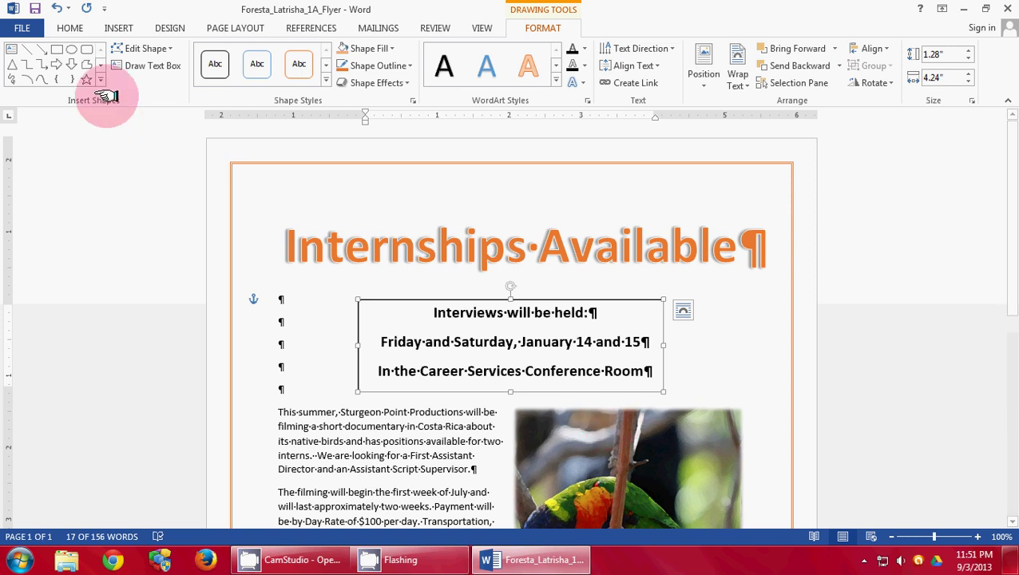
Save the flyer and give the text box an Offset Diagonal Bottom Right outer shadow.
click(35, 9)
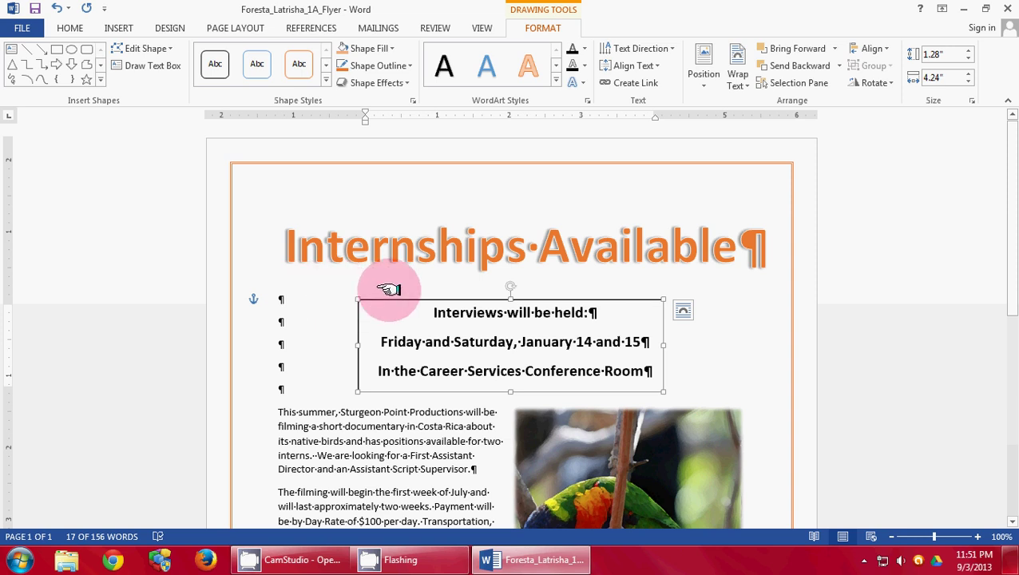
click(403, 83)
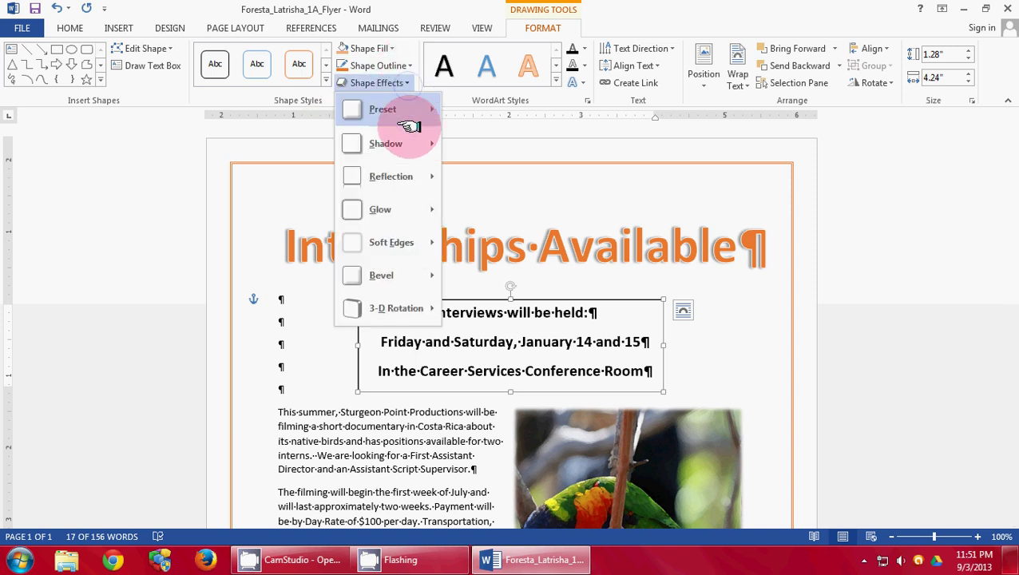
mouse_move(409, 143)
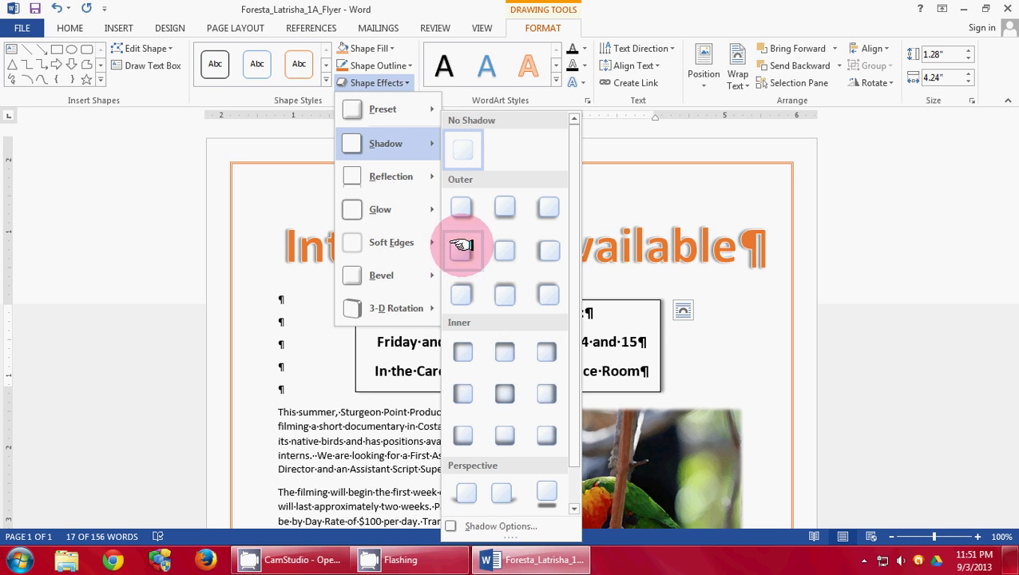
click(461, 202)
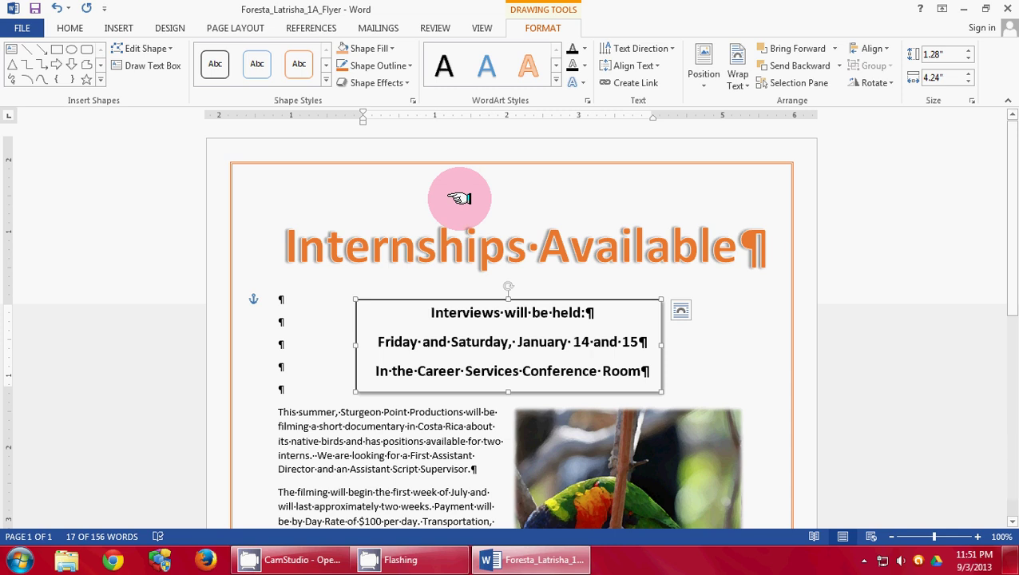
Apply the orange-outlined shape style and an outer drop shadow to the interview text box.
click(557, 80)
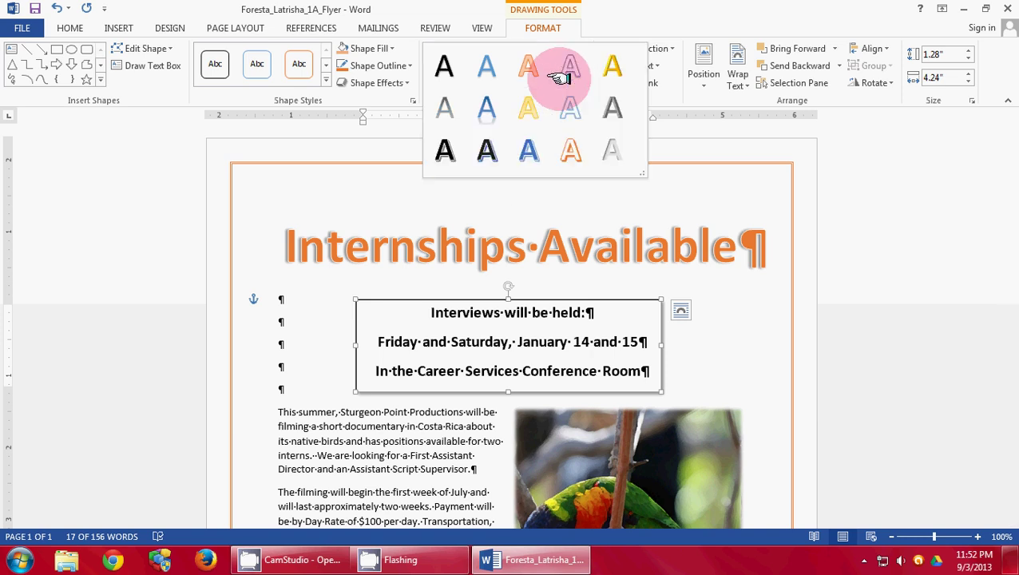
click(649, 24)
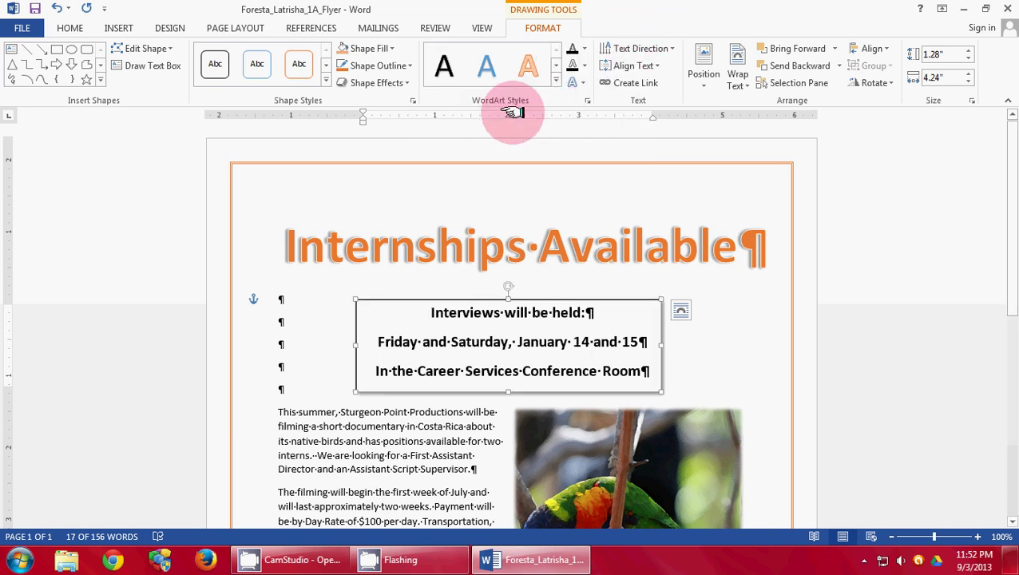
click(326, 79)
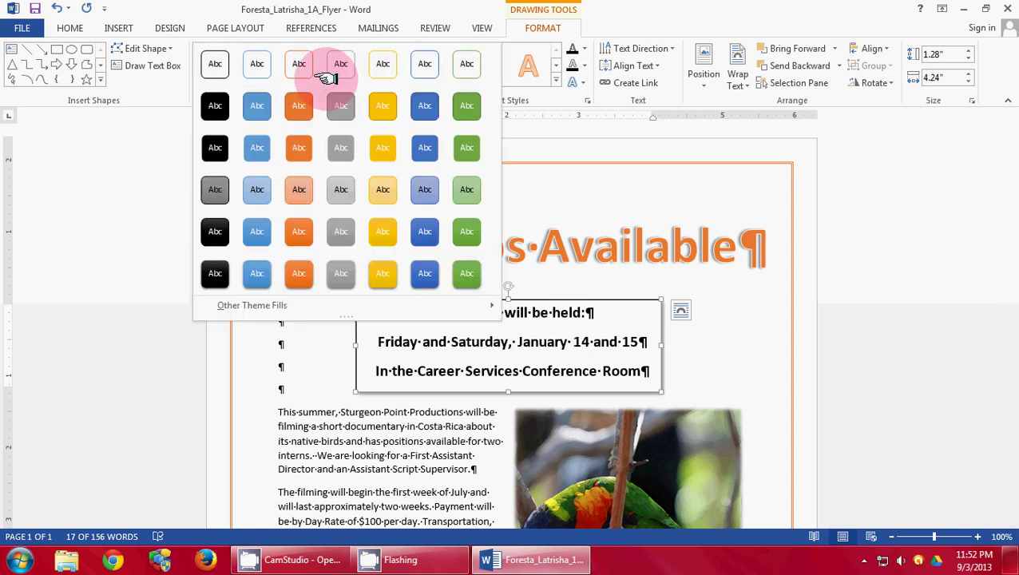
click(307, 66)
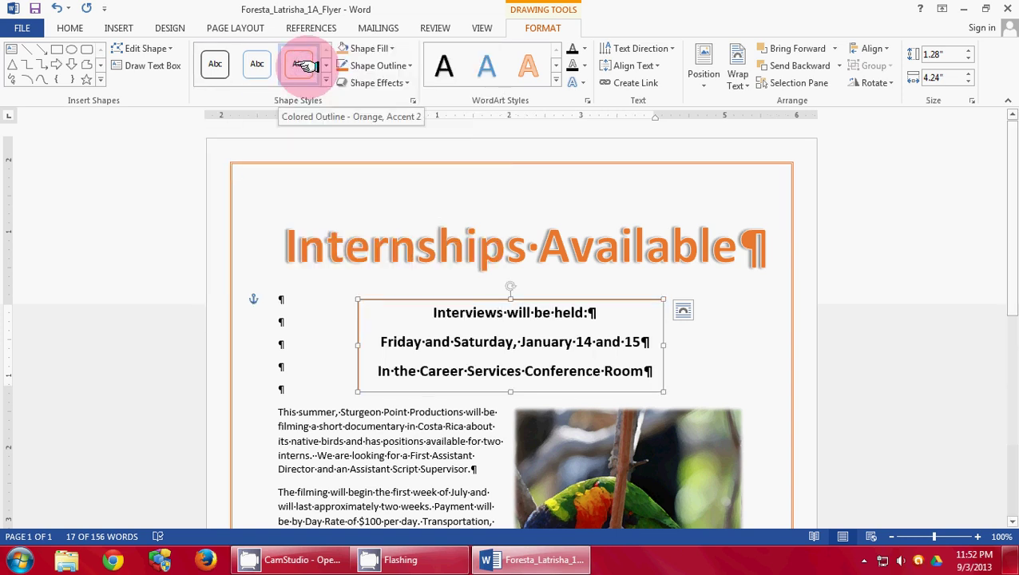
click(406, 84)
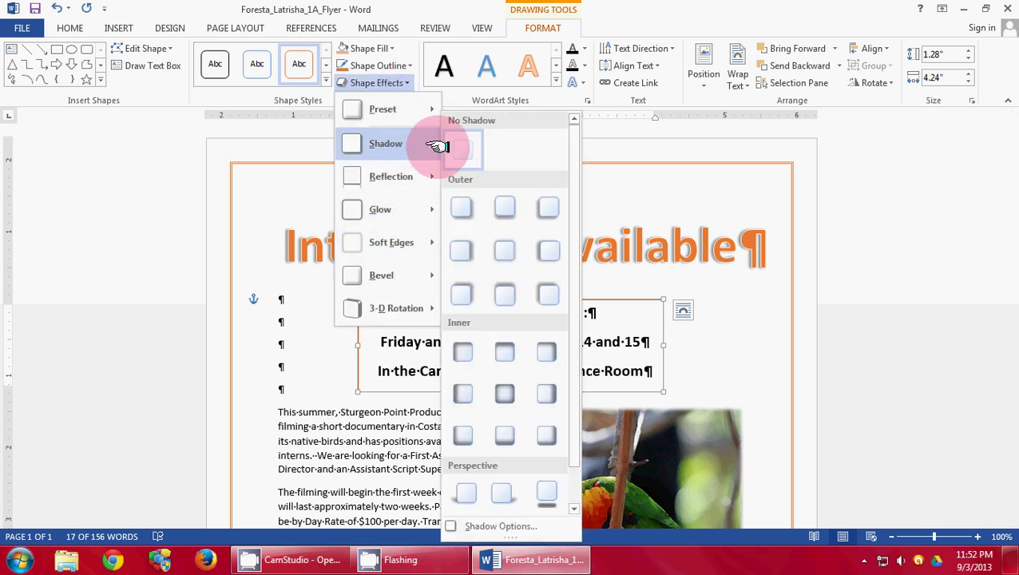
click(463, 200)
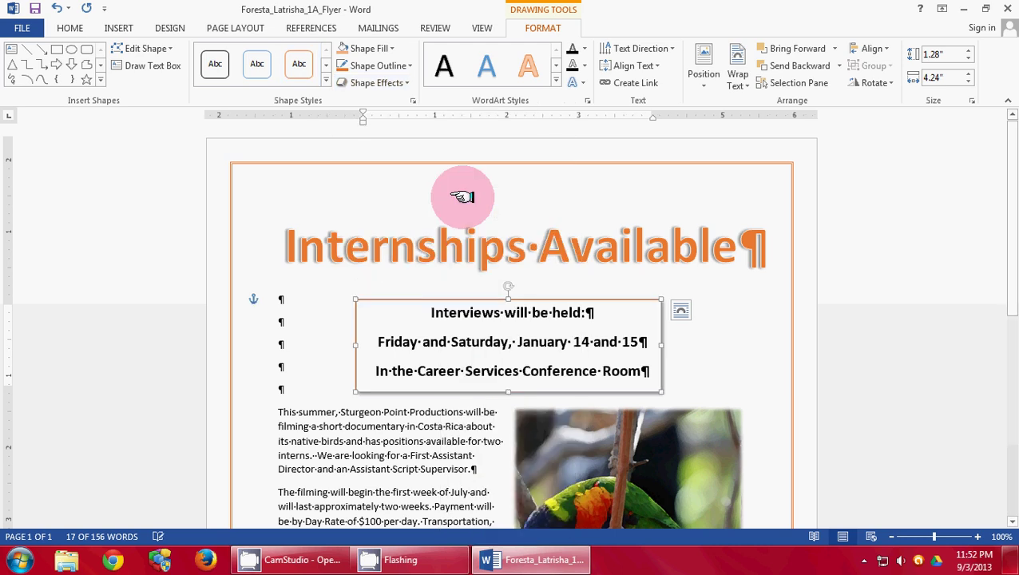
click(691, 369)
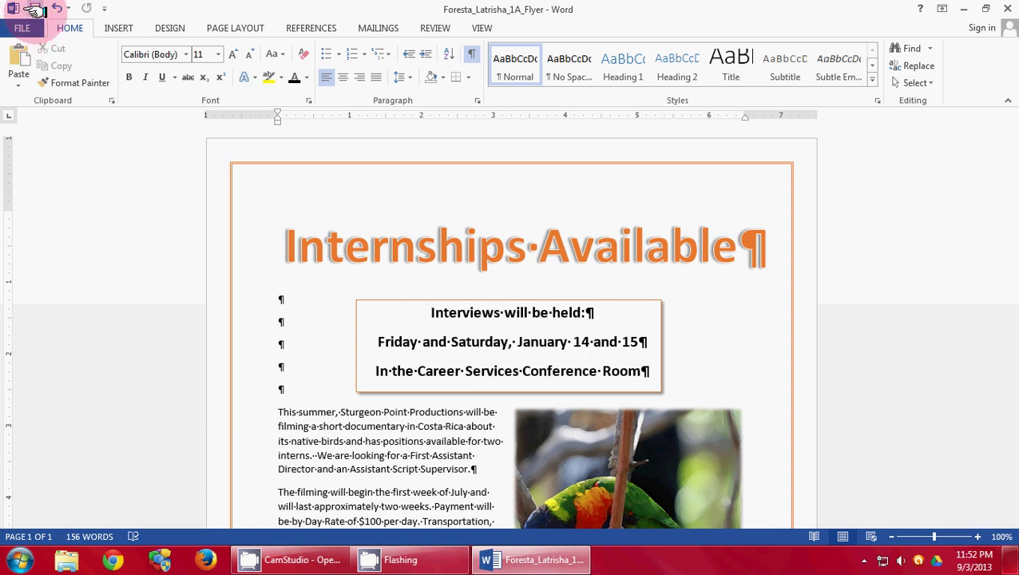
Insert a Blank footer containing the File Name field, then close the footer.
click(34, 8)
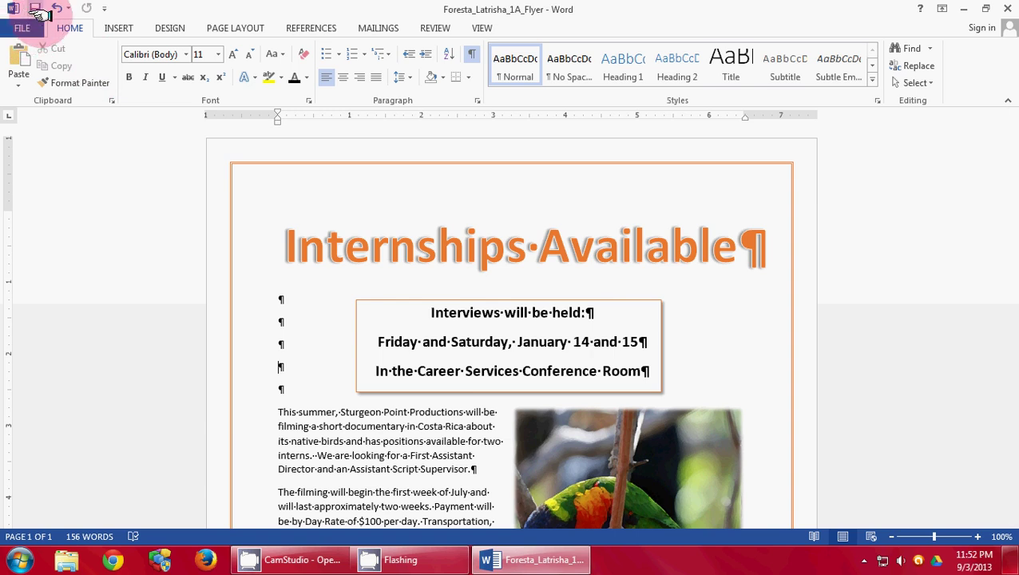
scroll(50, 130, down, 10)
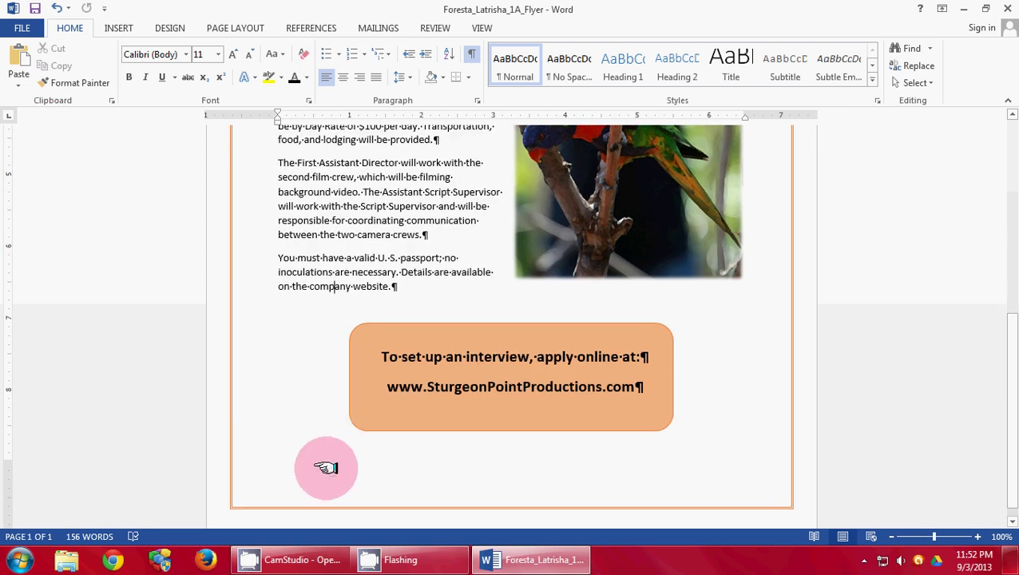
click(396, 288)
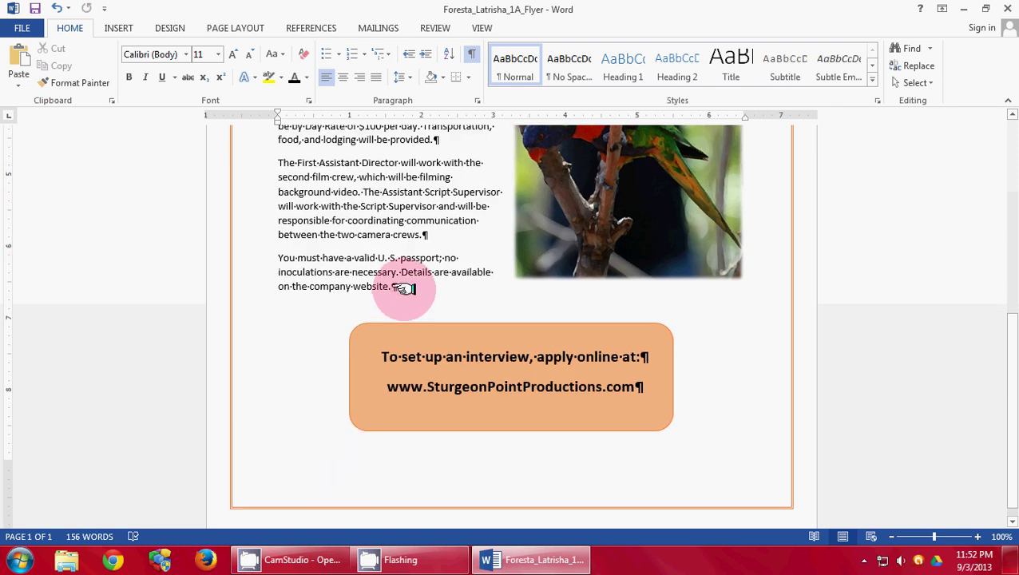
click(120, 28)
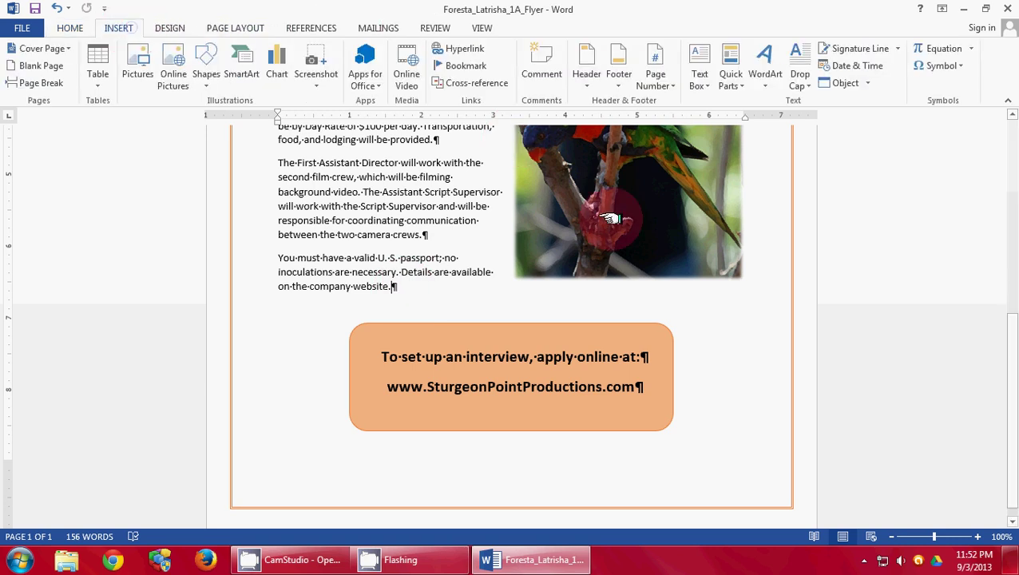
click(619, 72)
click(625, 135)
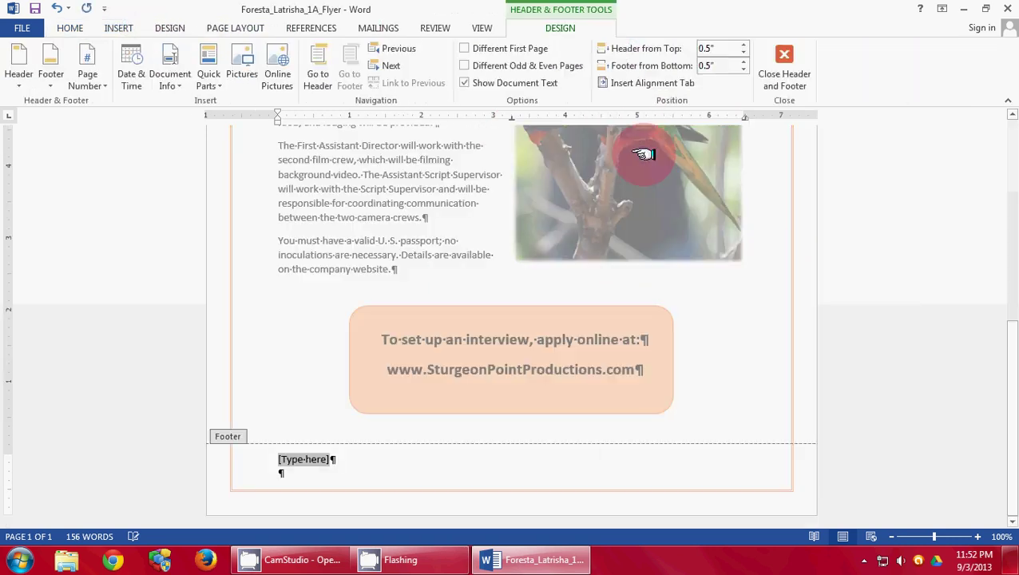
click(182, 83)
click(190, 120)
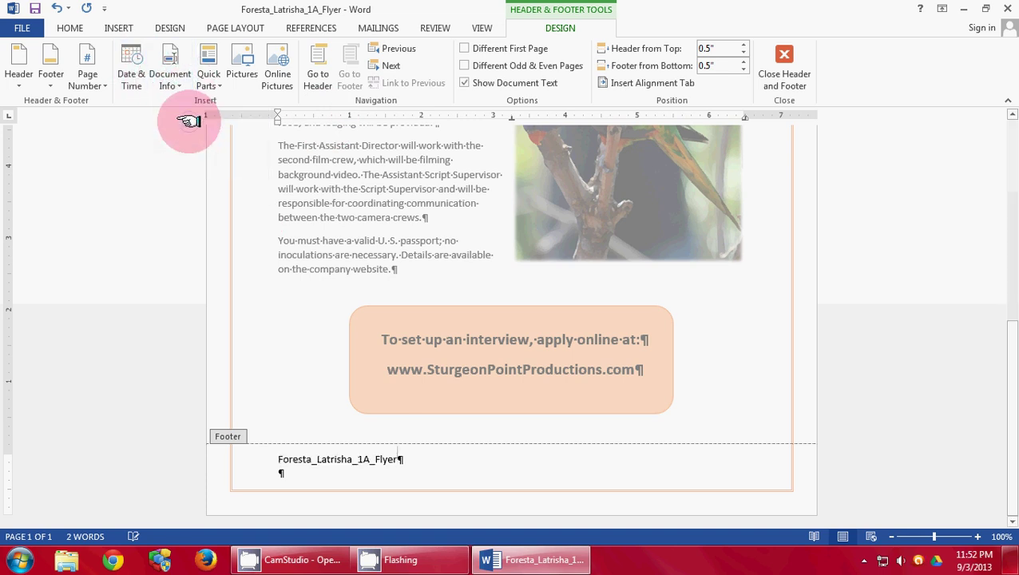
click(786, 60)
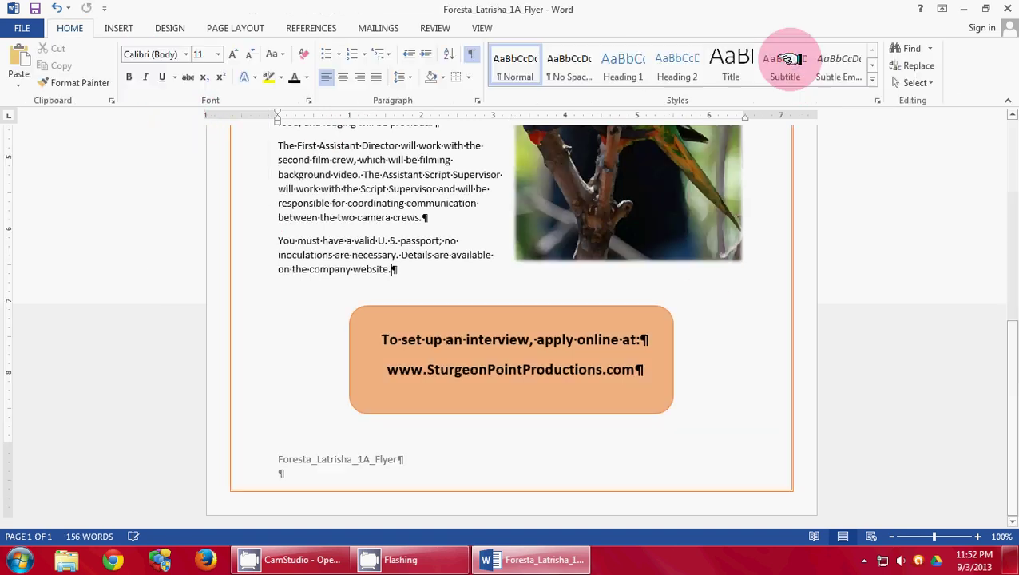
Add the tags 'interviews, documentary' and the subject 'CRN' to the document properties.
click(18, 29)
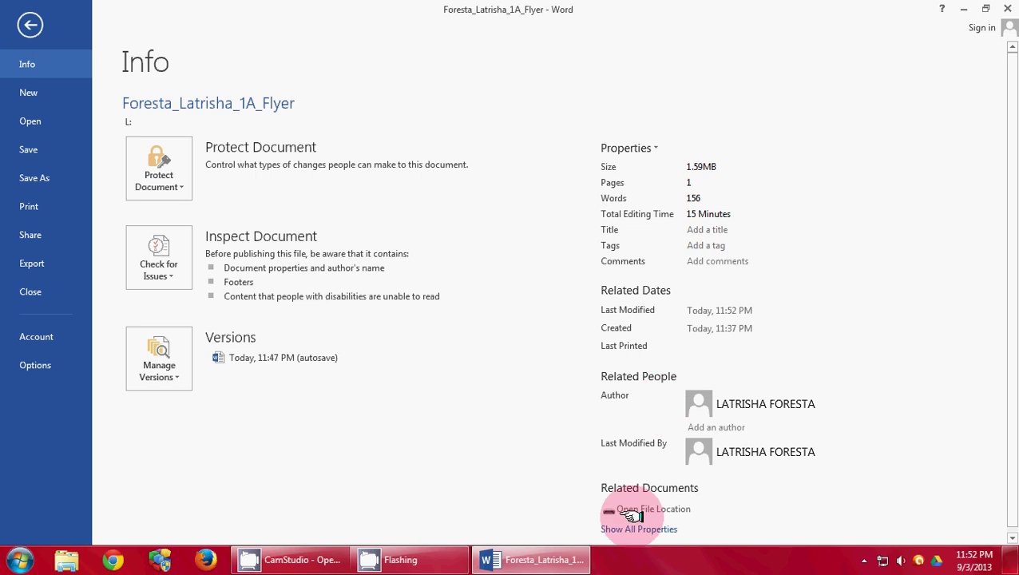
click(631, 530)
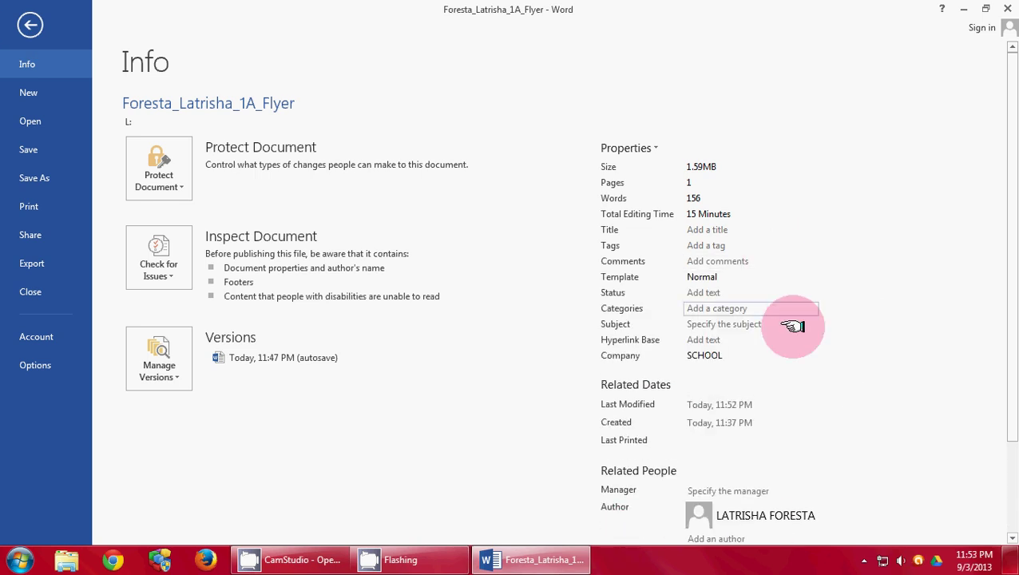
click(709, 247)
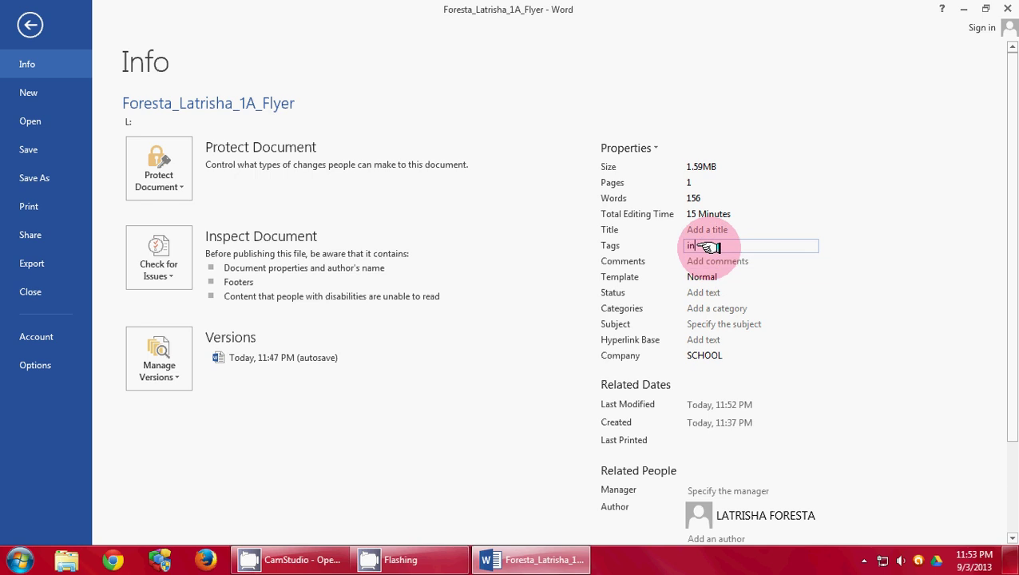
text(interviews, documenta)
text(ry)
click(737, 322)
text(CRN 1654)
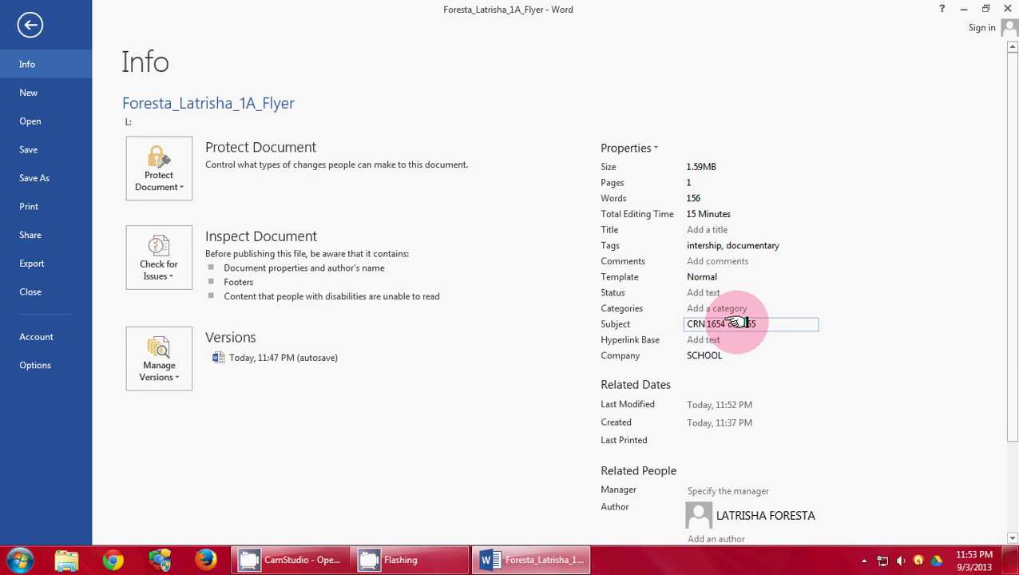
Close the flyer document from the File menu.
scroll(743, 327, down, 2)
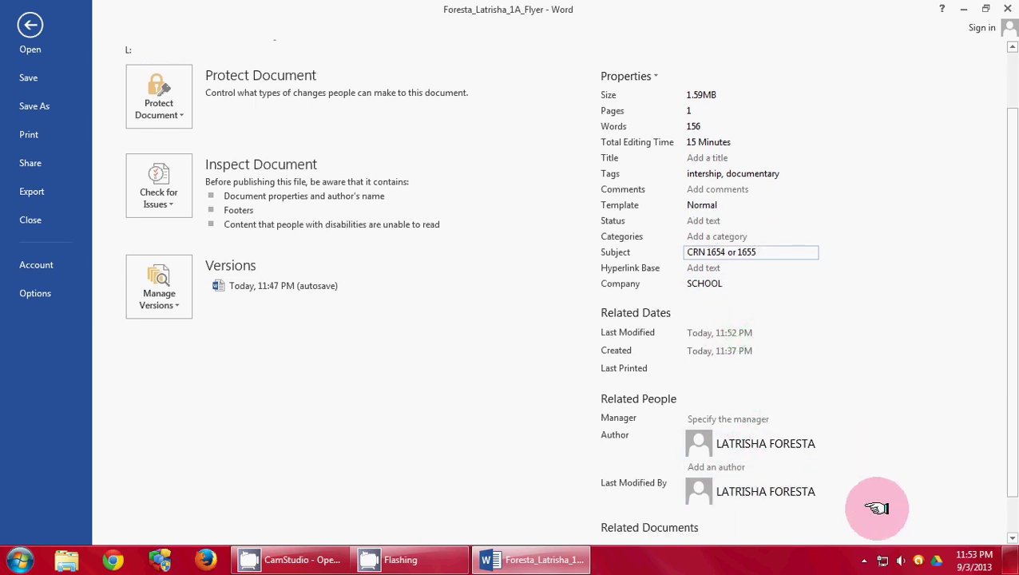
scroll(479, 192, down, 1)
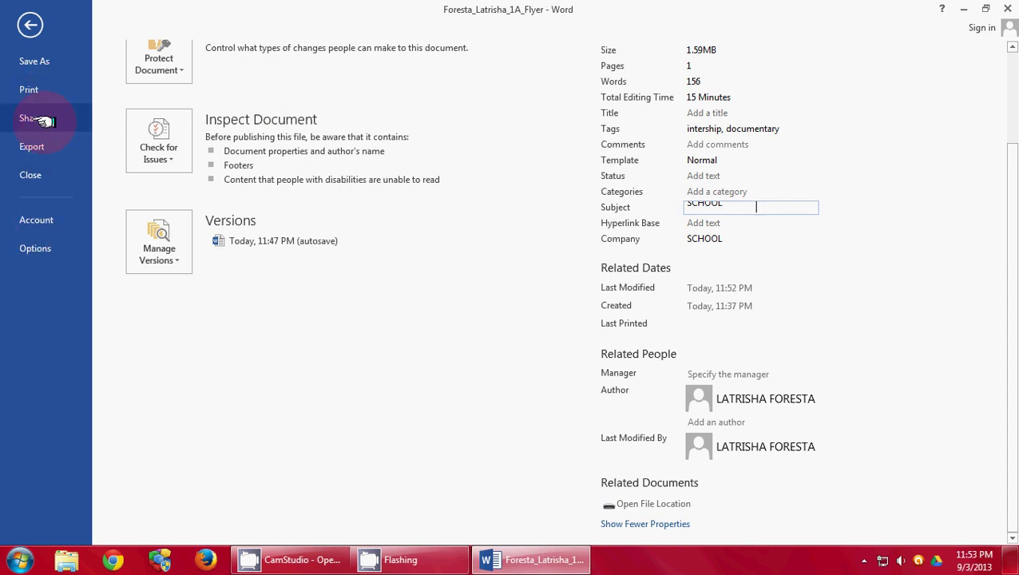
click(32, 174)
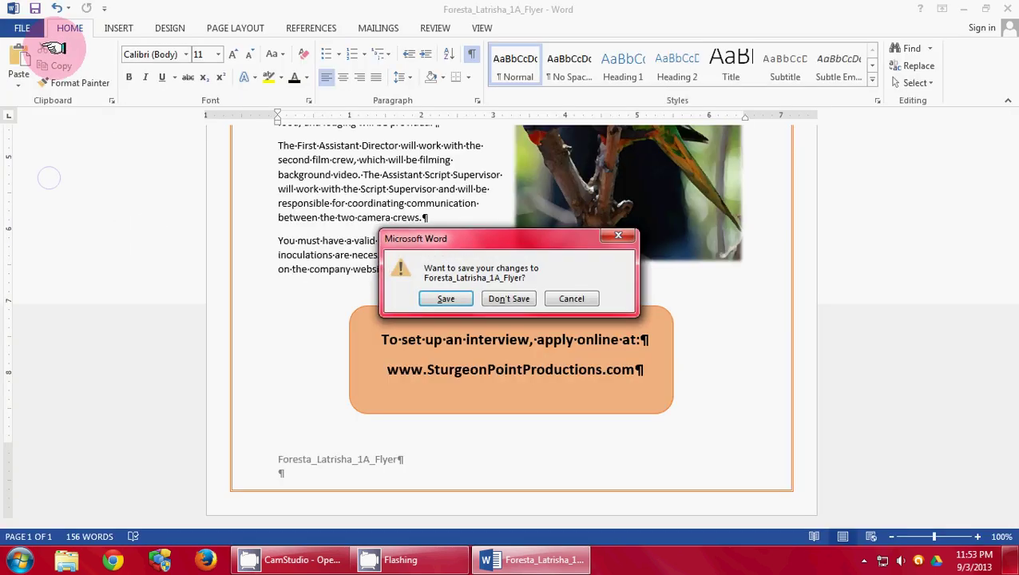
Save the changes on closing, then reopen the internship flyer from Recent Documents.
click(456, 298)
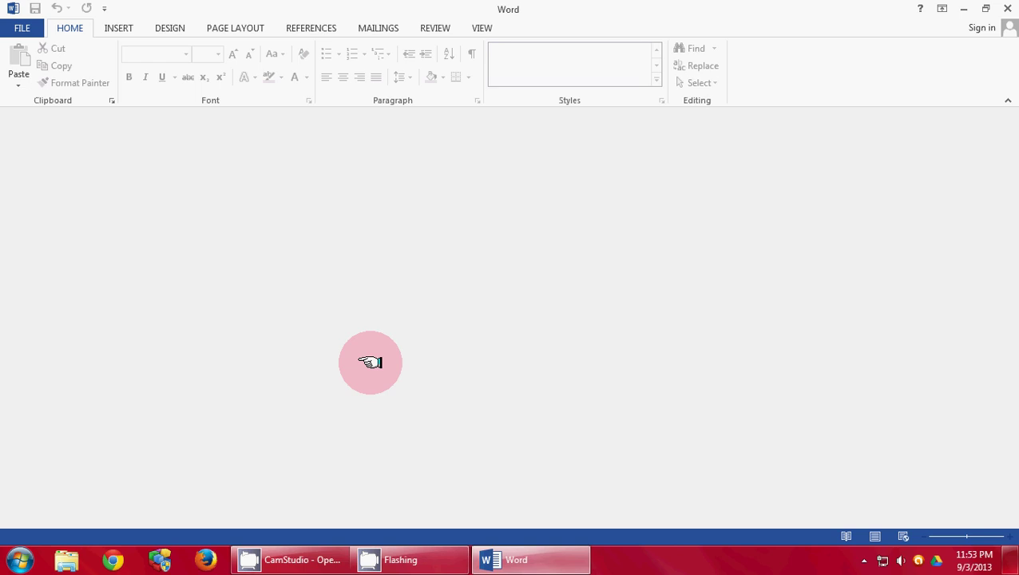
click(550, 562)
click(550, 561)
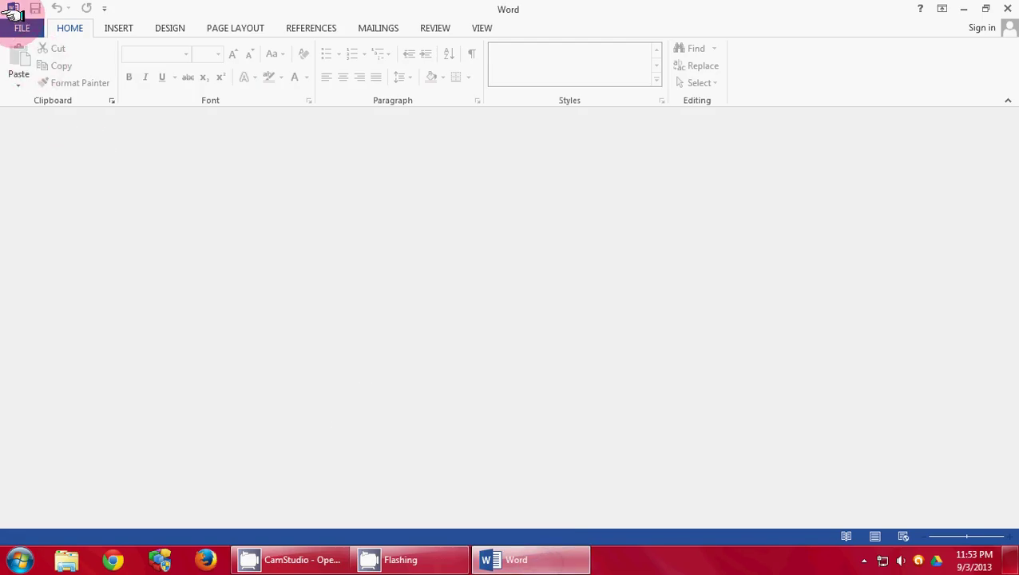
click(18, 24)
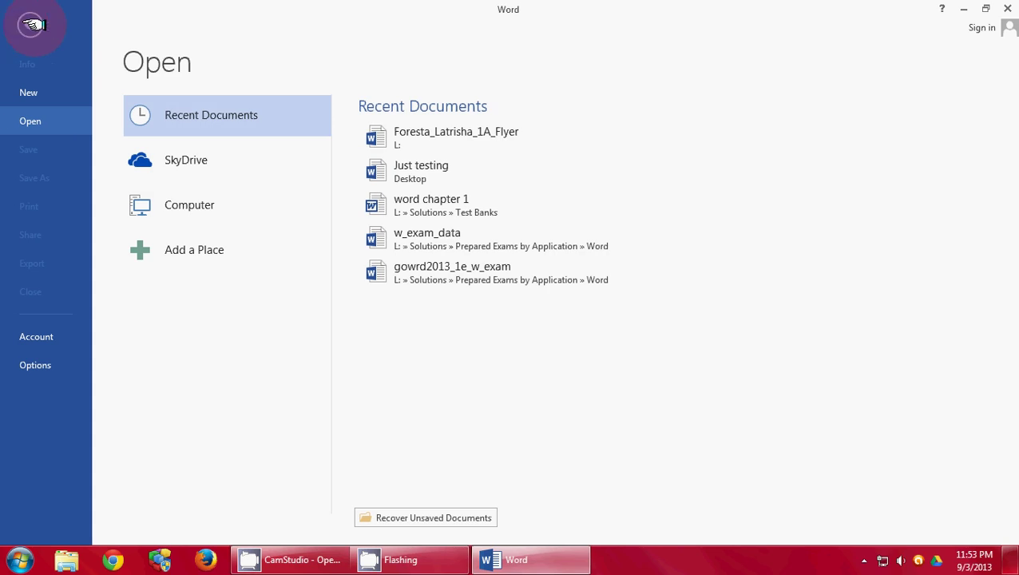
click(431, 136)
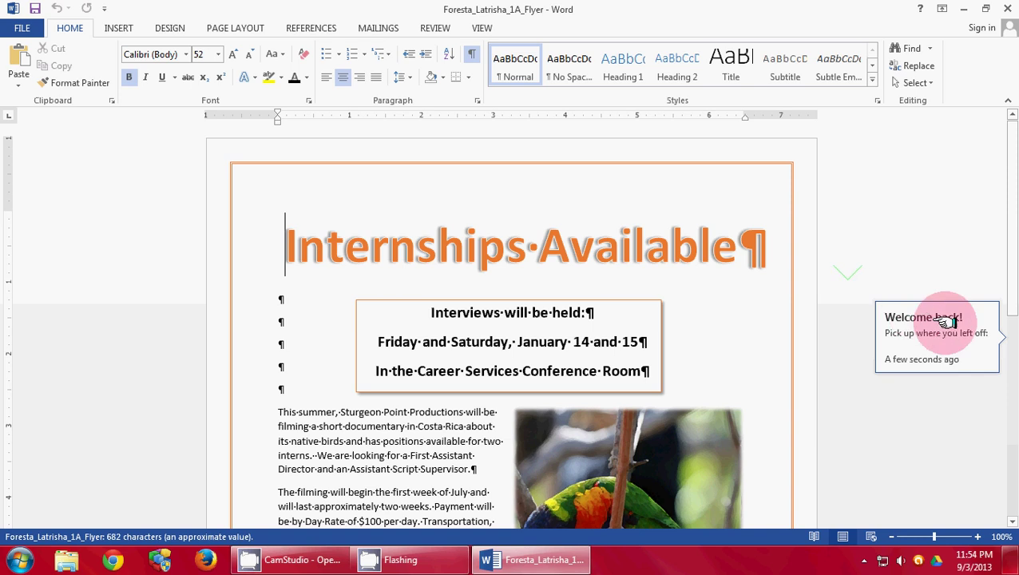
Return to the last edit position, check the properties on the Info page, and save.
click(965, 322)
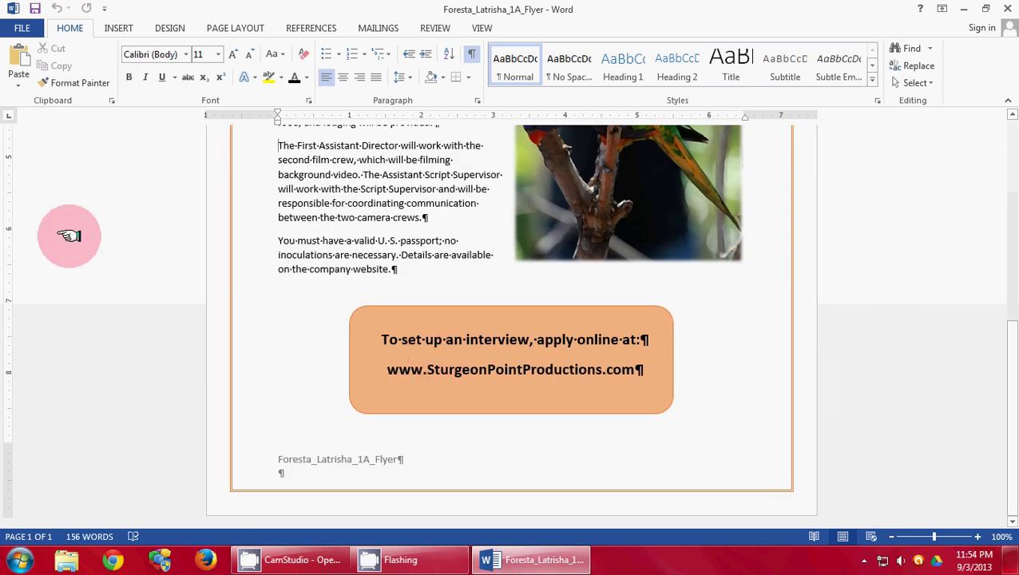
click(22, 27)
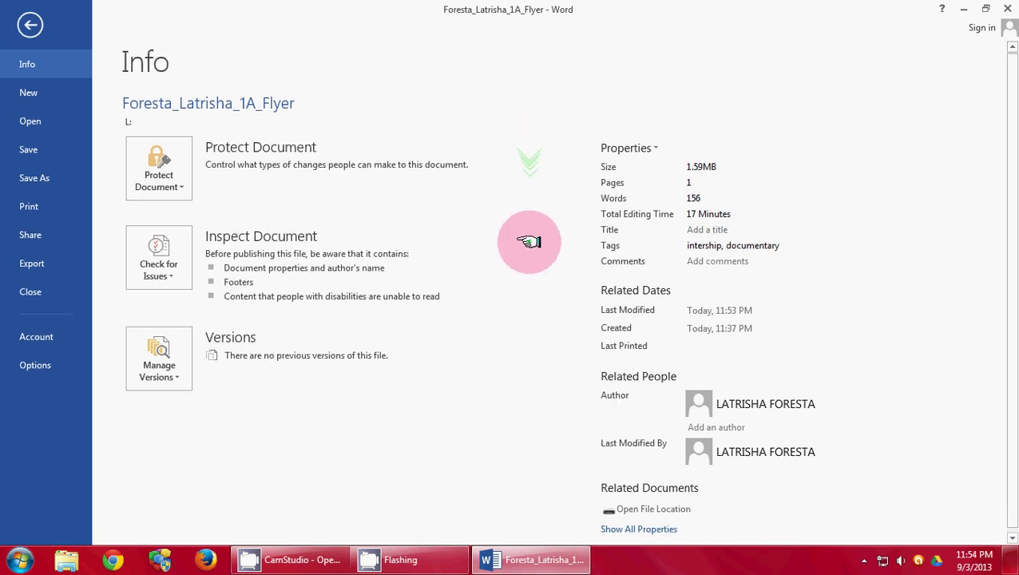
click(43, 146)
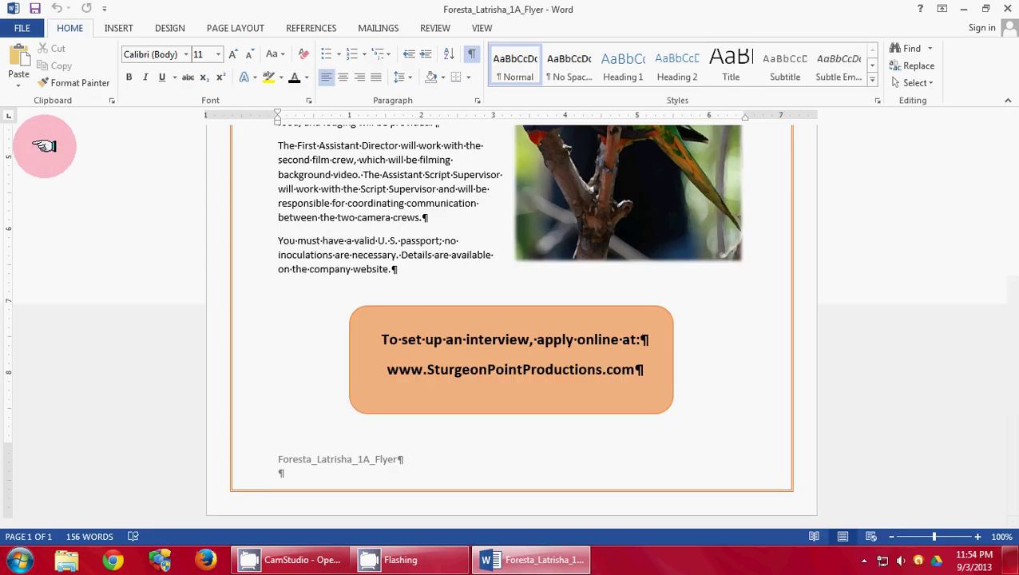